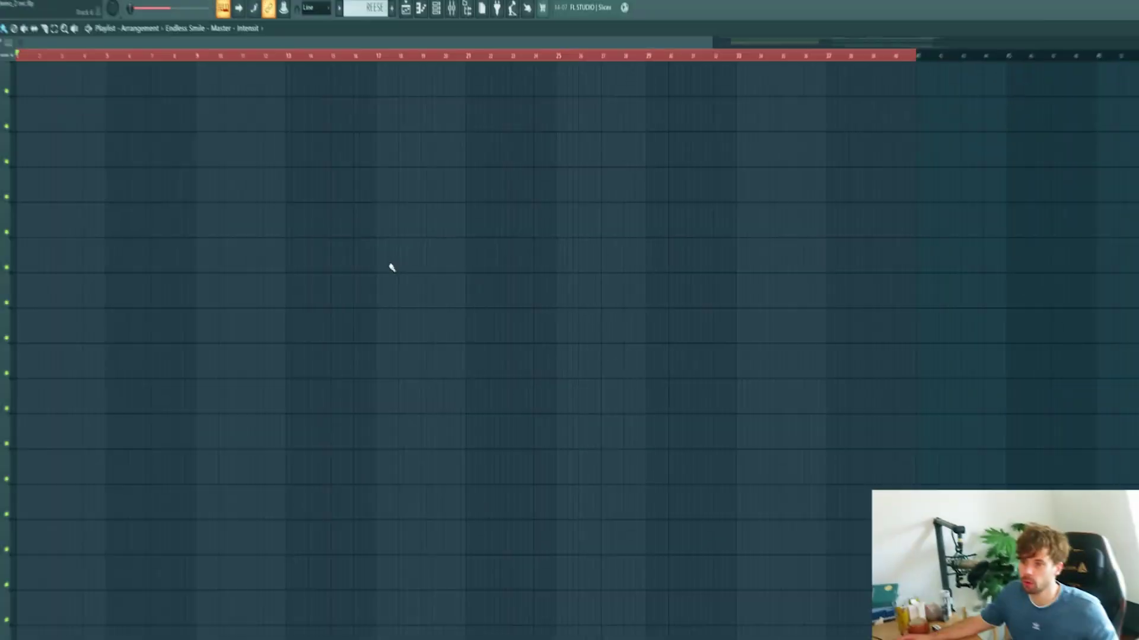
- Place the Better With You wet vocals: Main on Track 6 and AdLib on Track 5 at bar 9, LongOh on Track 4 at bar 17
{"action": "key", "text": "alt+F8"}
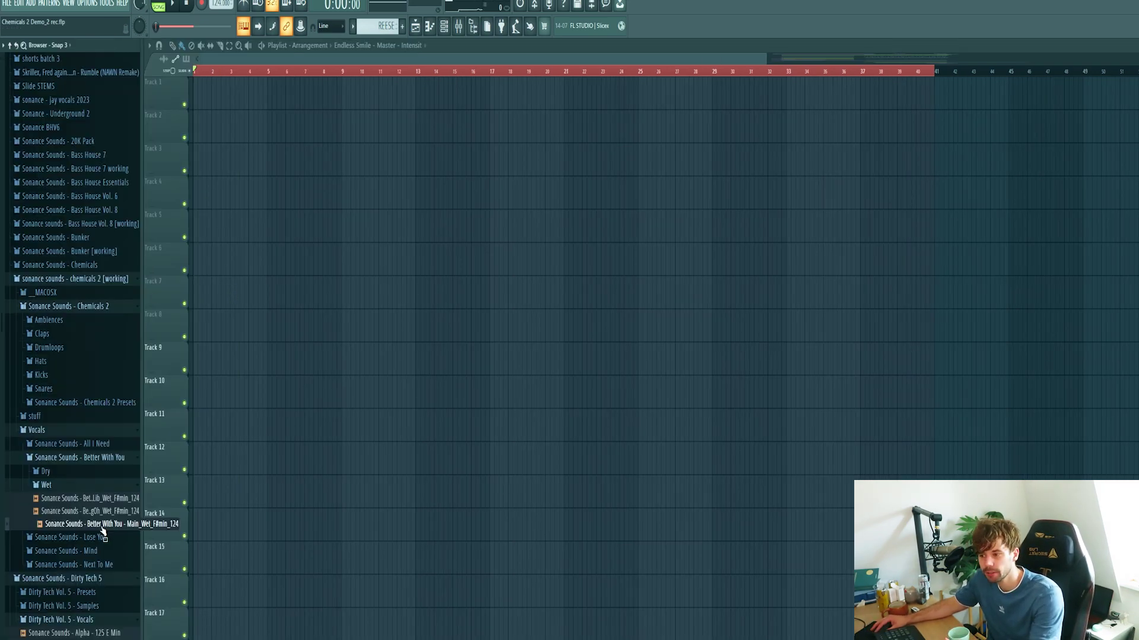
{"action": "left_click_drag", "start_coordinate": [89, 524], "coordinate": [347, 256]}
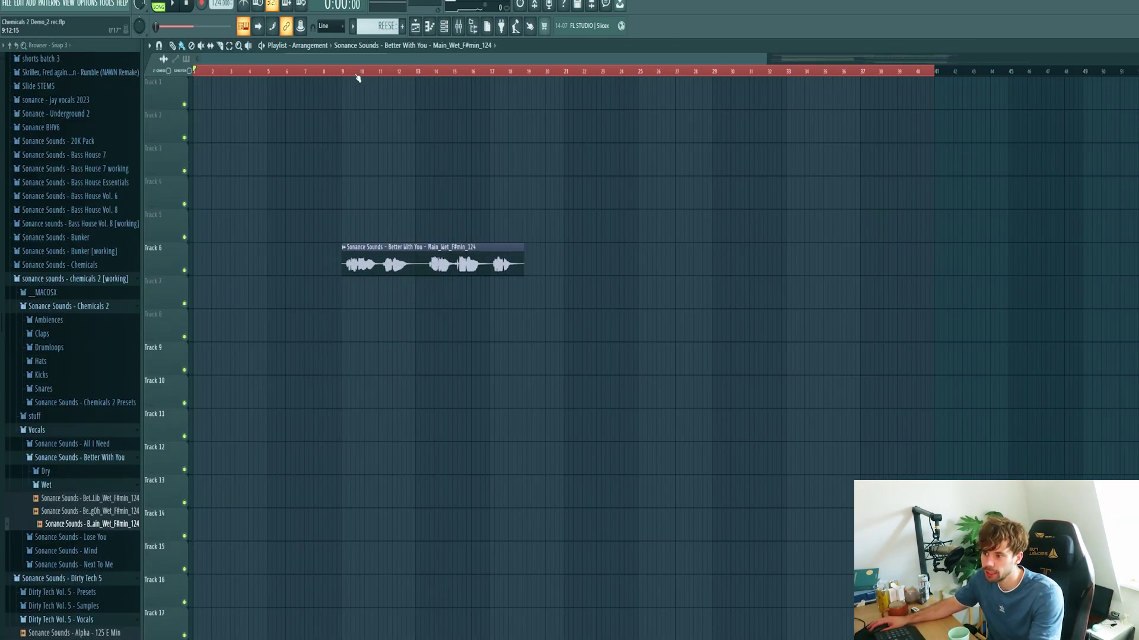
{"action": "key", "text": "space"}
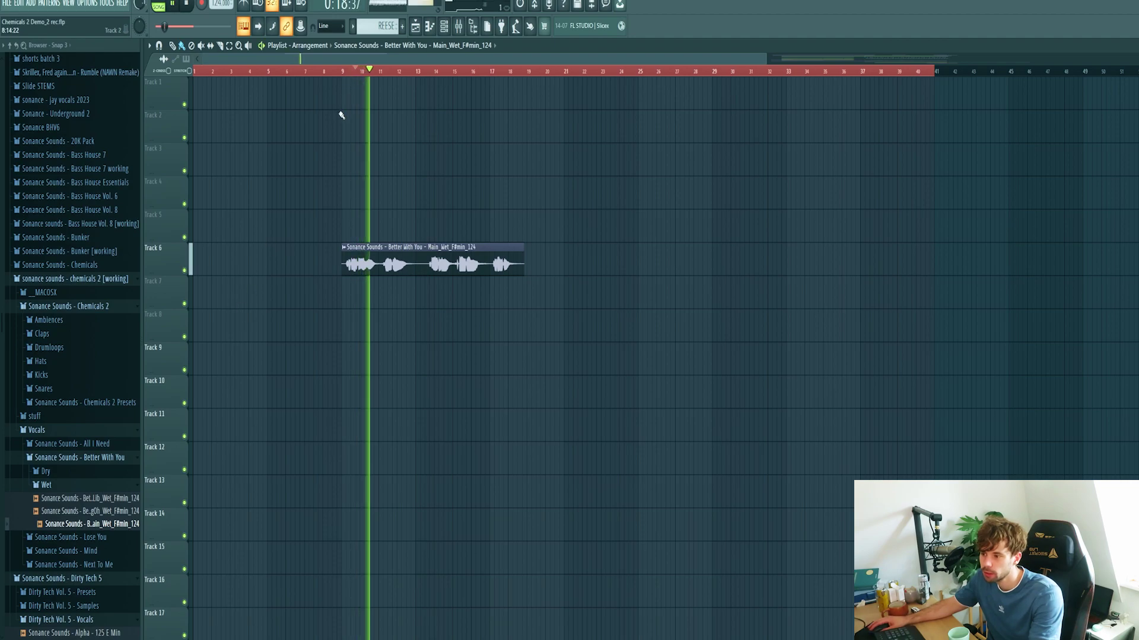
{"action": "key", "text": "space"}
{"action": "left_click_drag", "start_coordinate": [89, 499], "coordinate": [346, 226]}
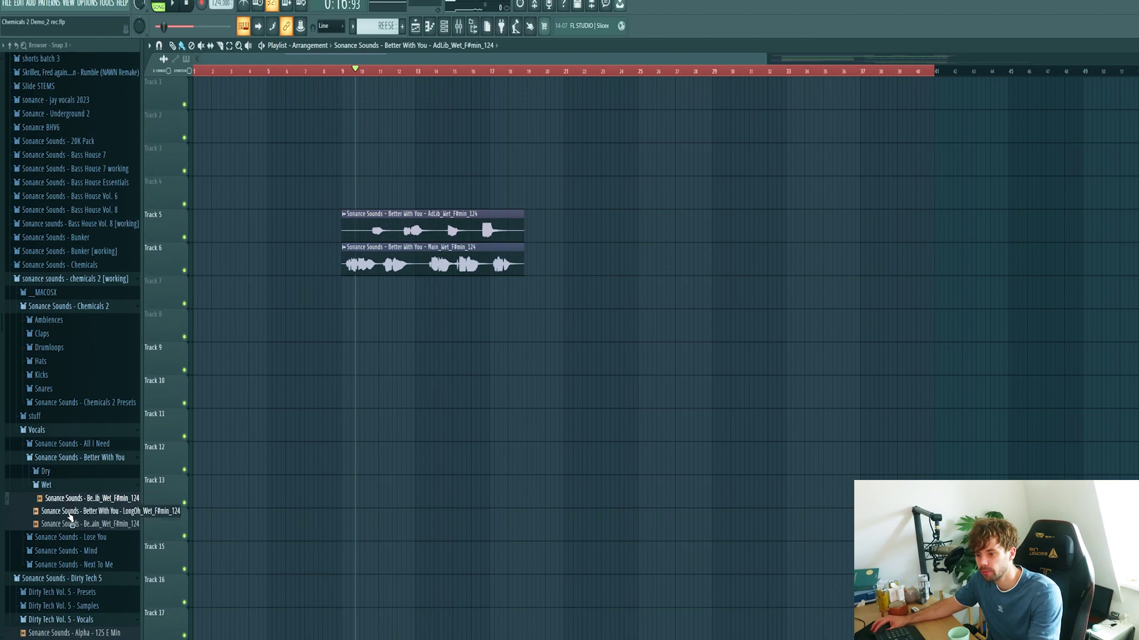
{"action": "left_click_drag", "start_coordinate": [93, 523], "coordinate": [495, 193]}
- Play the AdLib vocal and the LongOh vocal each in solo to hear them separately
{"action": "key", "text": "space"}
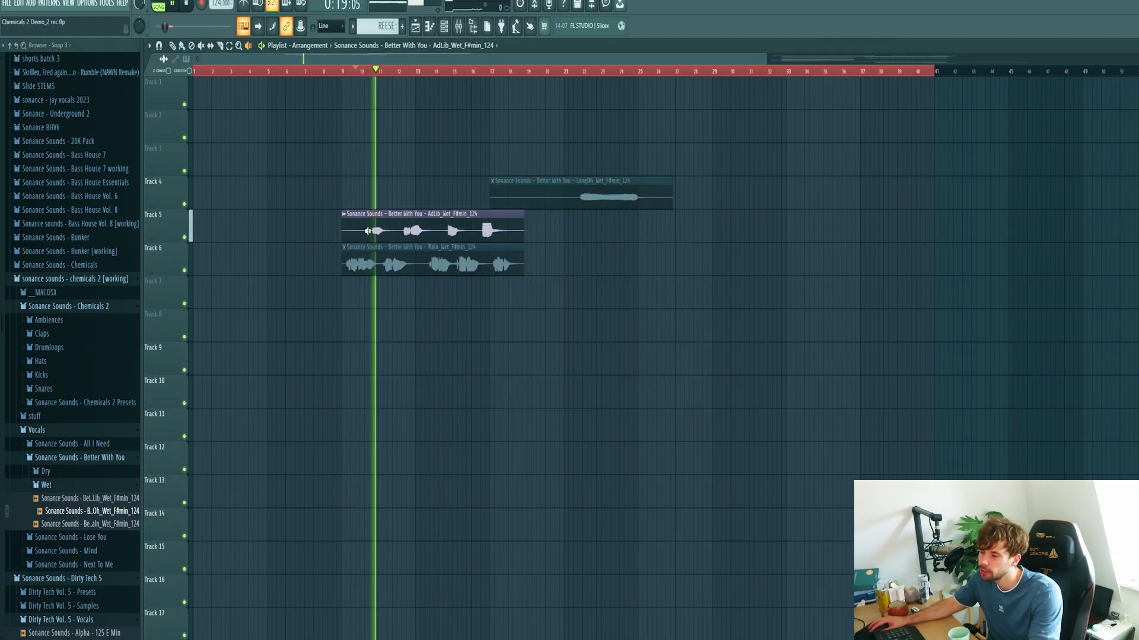
{"action": "left_click", "coordinate": [571, 192]}
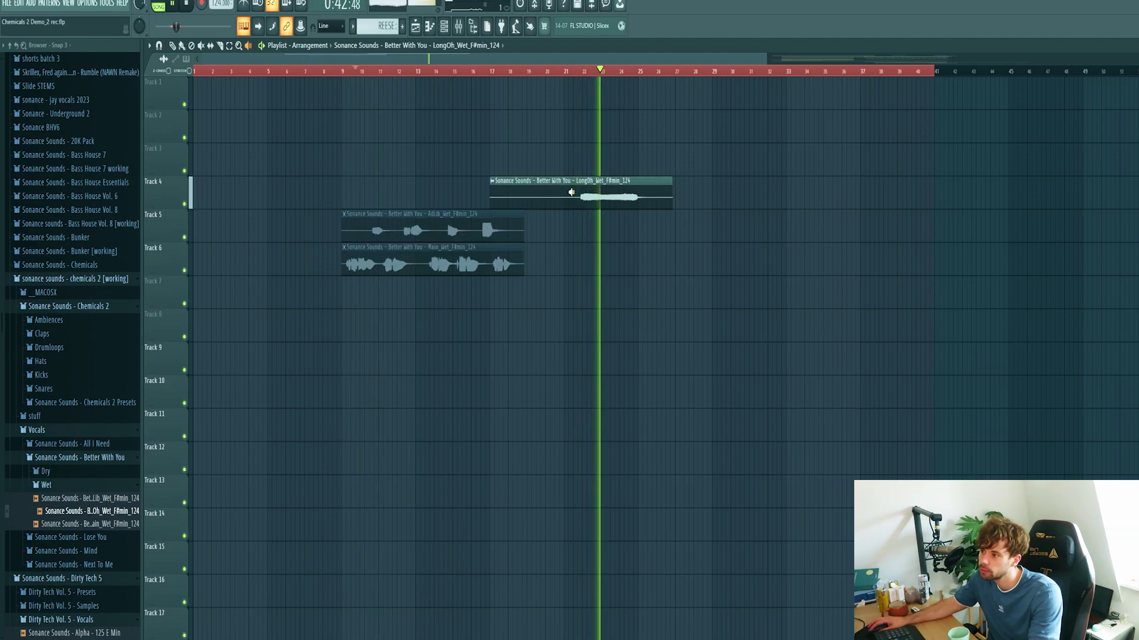
{"action": "key", "text": "space"}
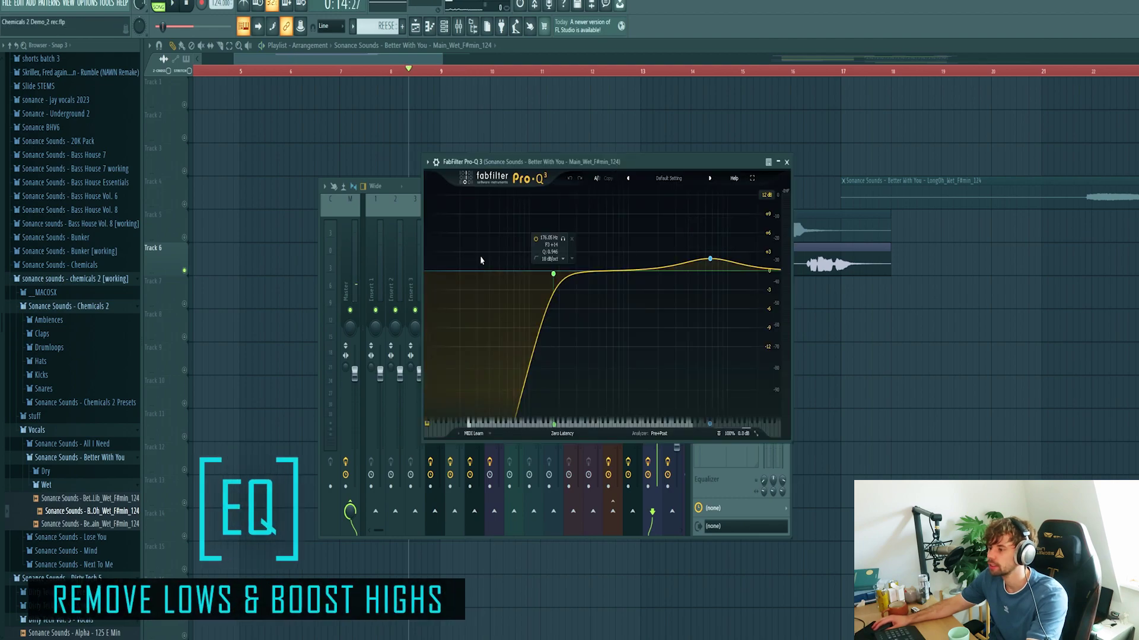
- Play the Main vocal while bringing in Pro-Q 3, Pro-R and H-Delay Stereo from its effect chain
{"action": "key", "text": "space"}
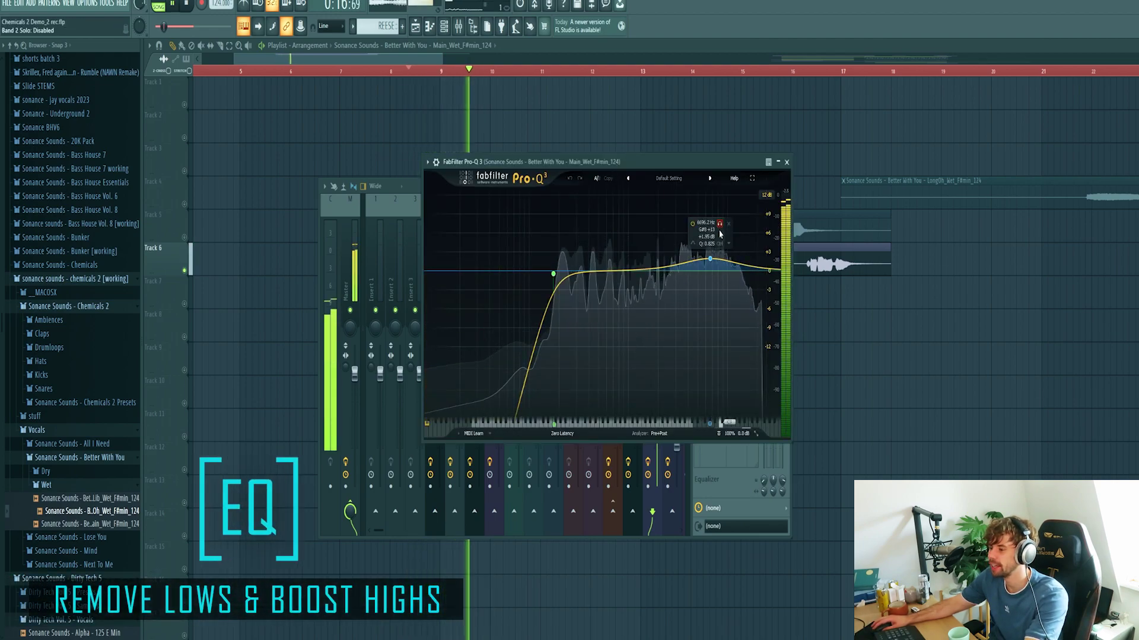
{"action": "key", "text": "Escape"}
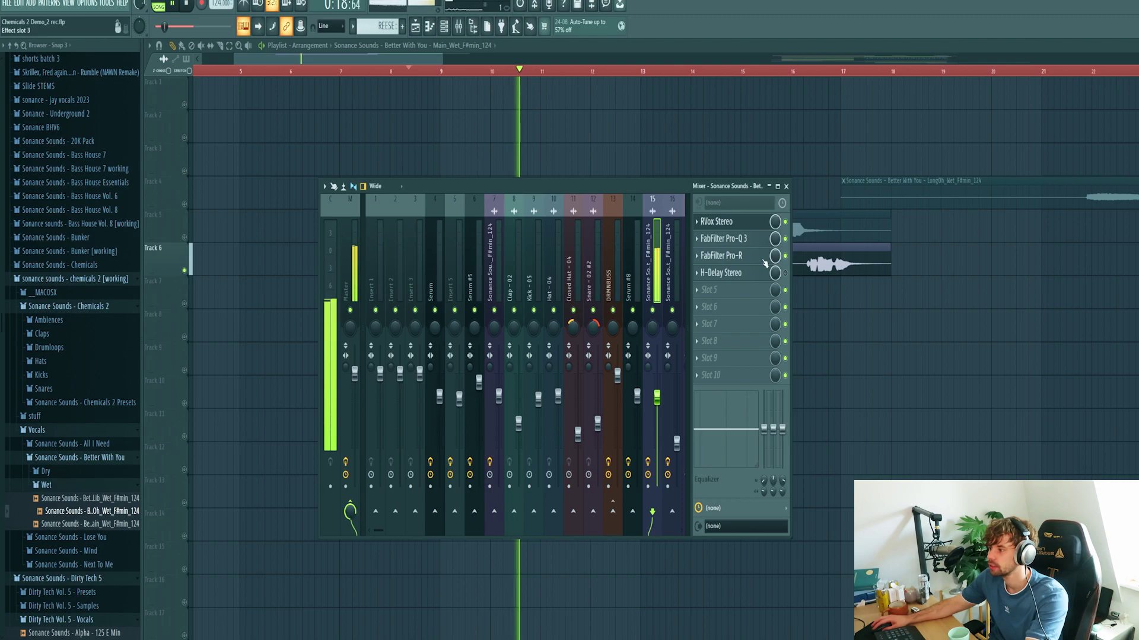
{"action": "left_click", "coordinate": [765, 261]}
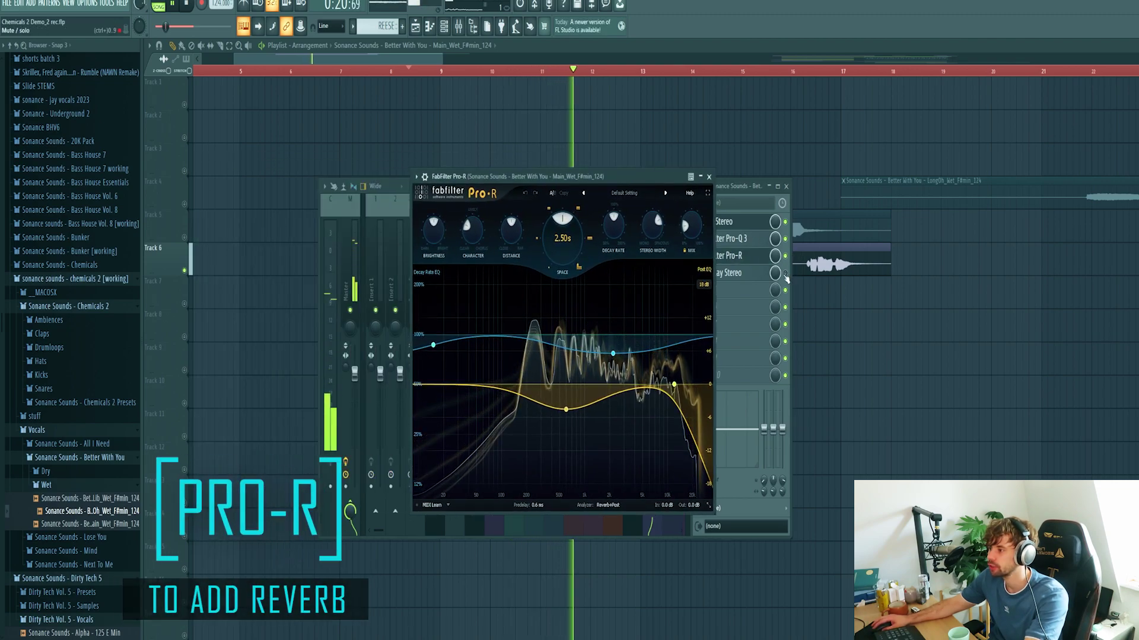
{"action": "left_click", "coordinate": [735, 273]}
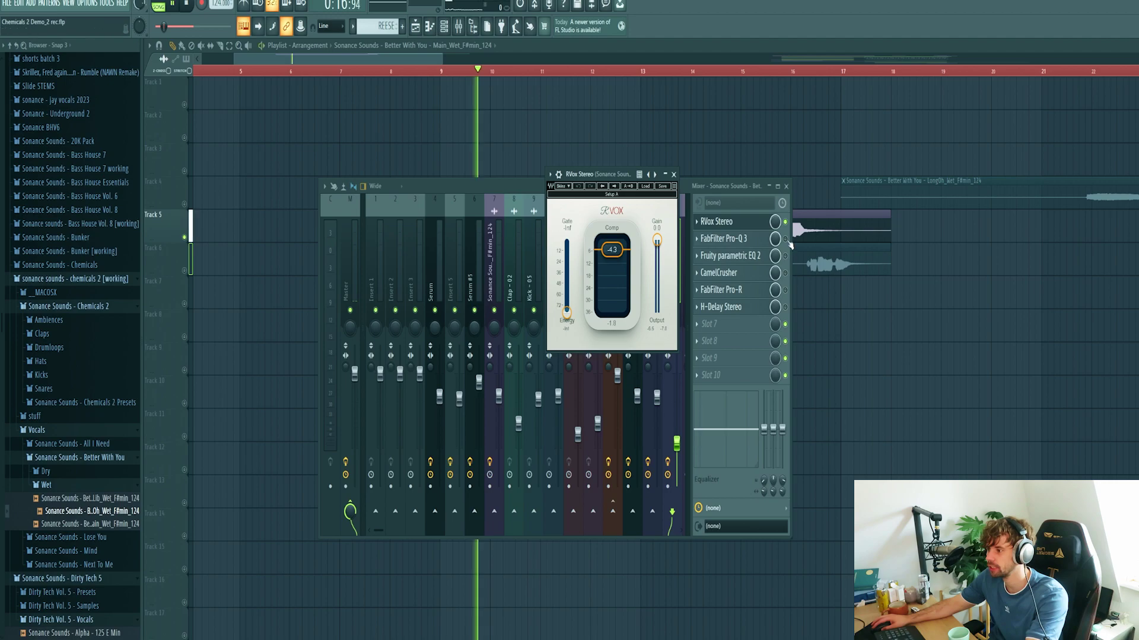
- Enable FabFilter Pro-Q 3 and Fruity parametric EQ 2 on the AdLib vocal's mixer channel and play the vocal through them
{"action": "left_click", "coordinate": [786, 240]}
{"action": "left_click", "coordinate": [753, 240]}
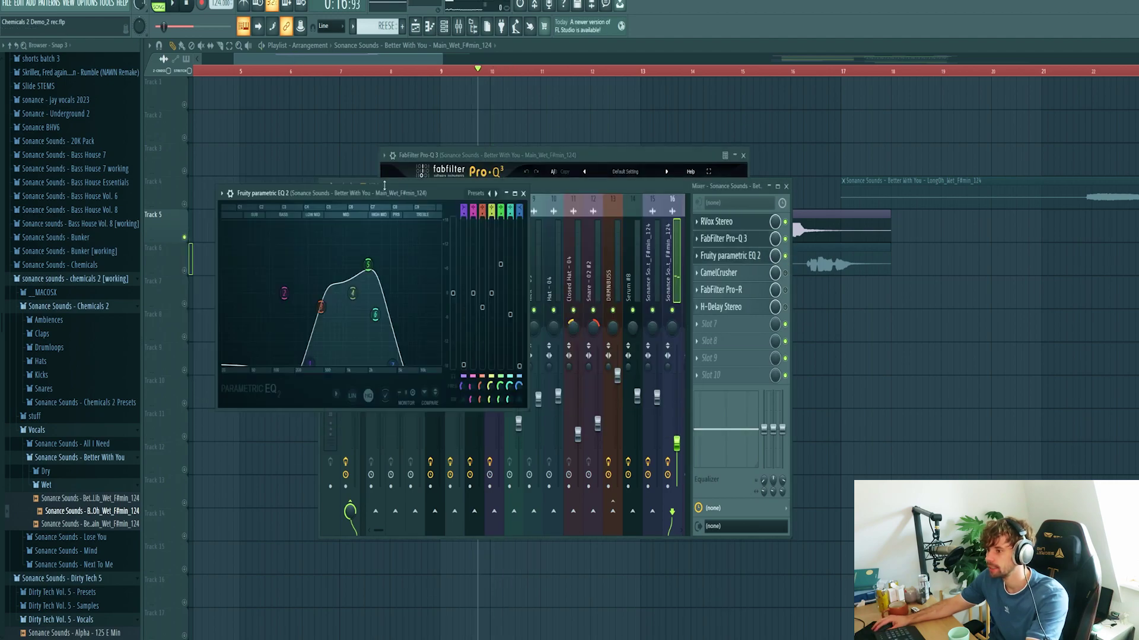
{"action": "left_click_drag", "start_coordinate": [388, 195], "coordinate": [620, 184]}
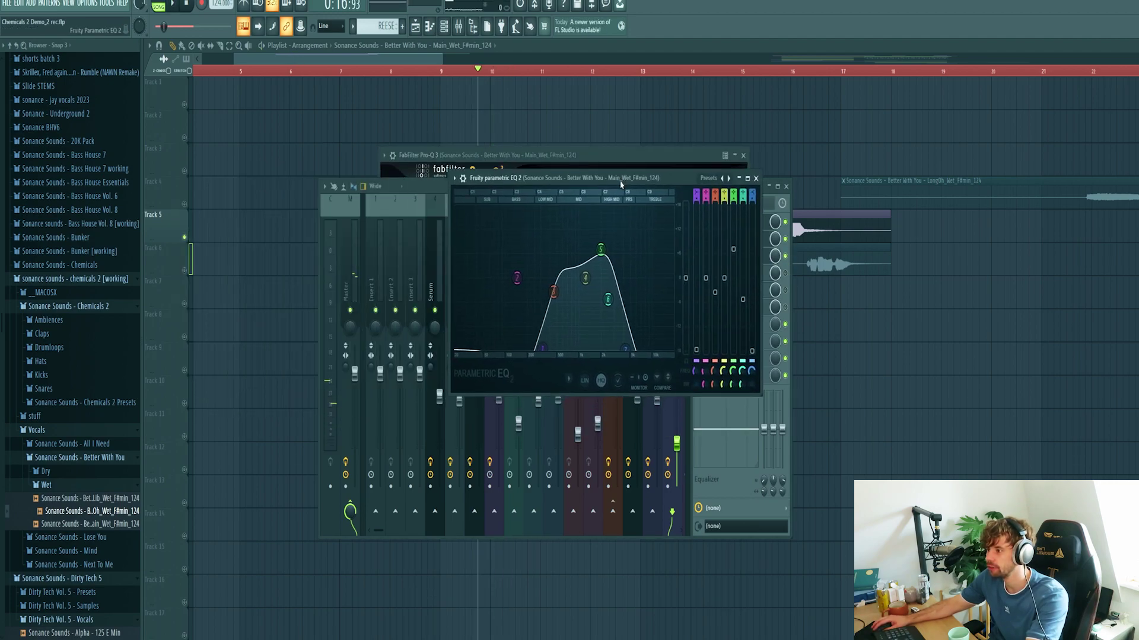
{"action": "key", "text": "space"}
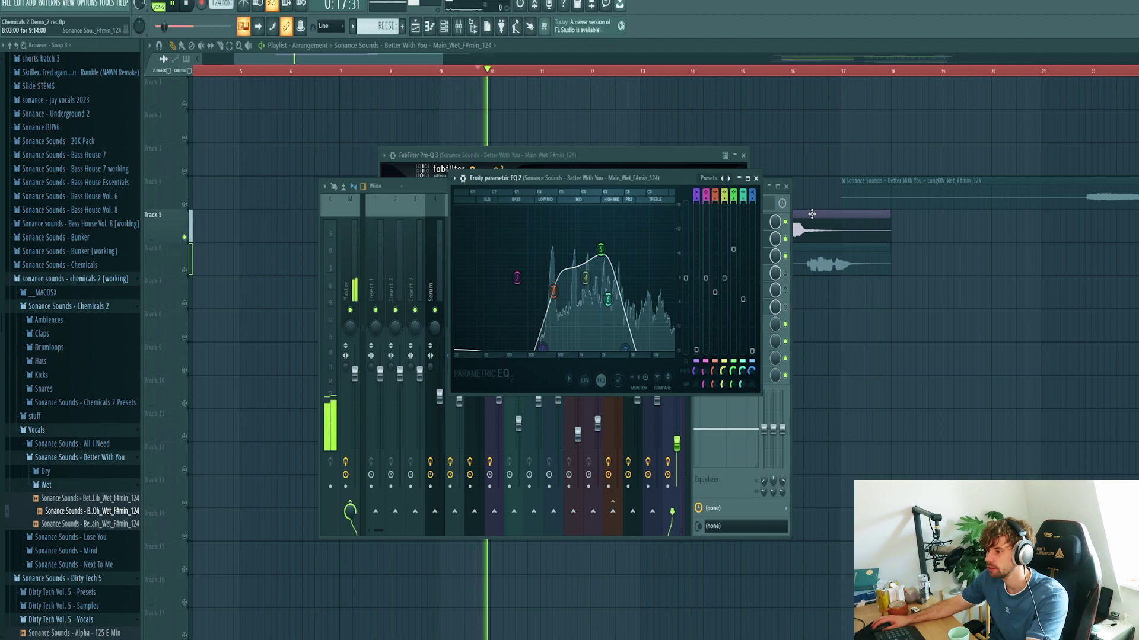
- Enable CamelCrusher on the AdLib vocal's mixer channel, show its settings and play the vocal with the distortion
{"action": "left_click", "coordinate": [787, 275]}
{"action": "left_click", "coordinate": [754, 274]}
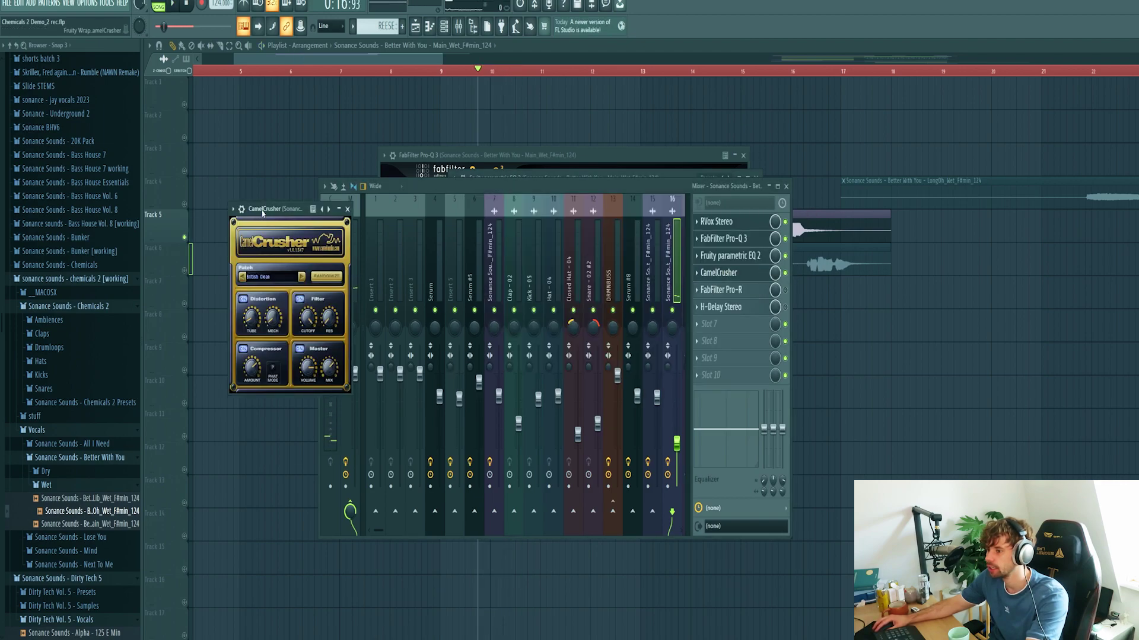
{"action": "left_click_drag", "start_coordinate": [263, 212], "coordinate": [555, 179]}
{"action": "key", "text": "space"}
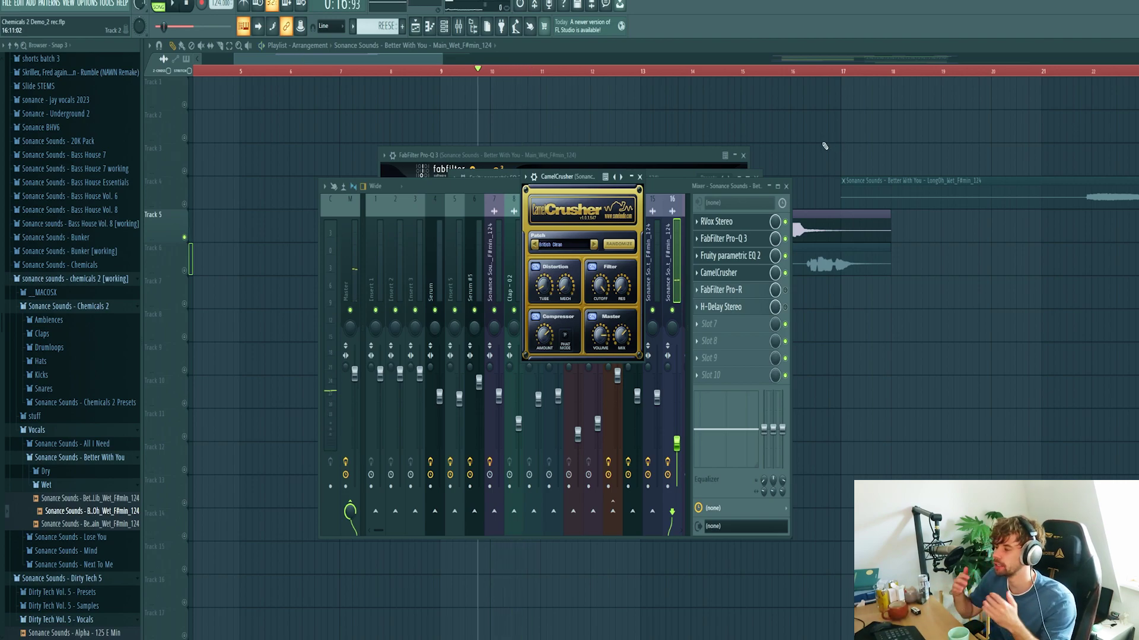
- Enable FabFilter Pro-R on the AdLib vocal's mixer channel, play the vocal with the reverb and close the plugin
{"action": "left_click", "coordinate": [786, 290]}
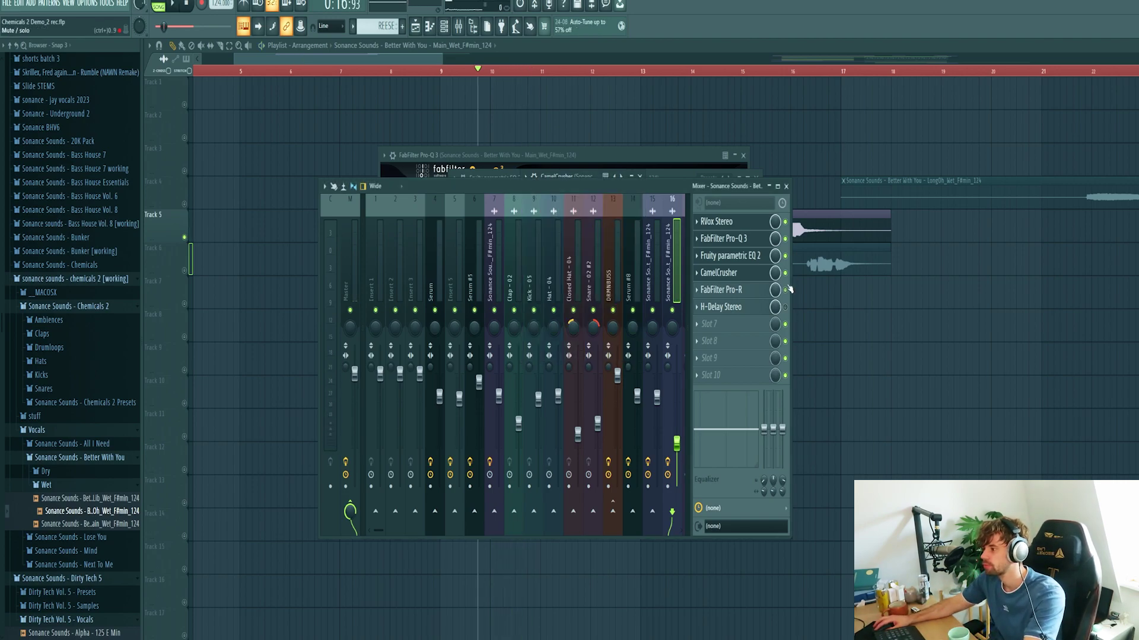
{"action": "left_click", "coordinate": [719, 288]}
{"action": "left_click_drag", "start_coordinate": [399, 165], "coordinate": [698, 150]}
{"action": "key", "text": "space"}
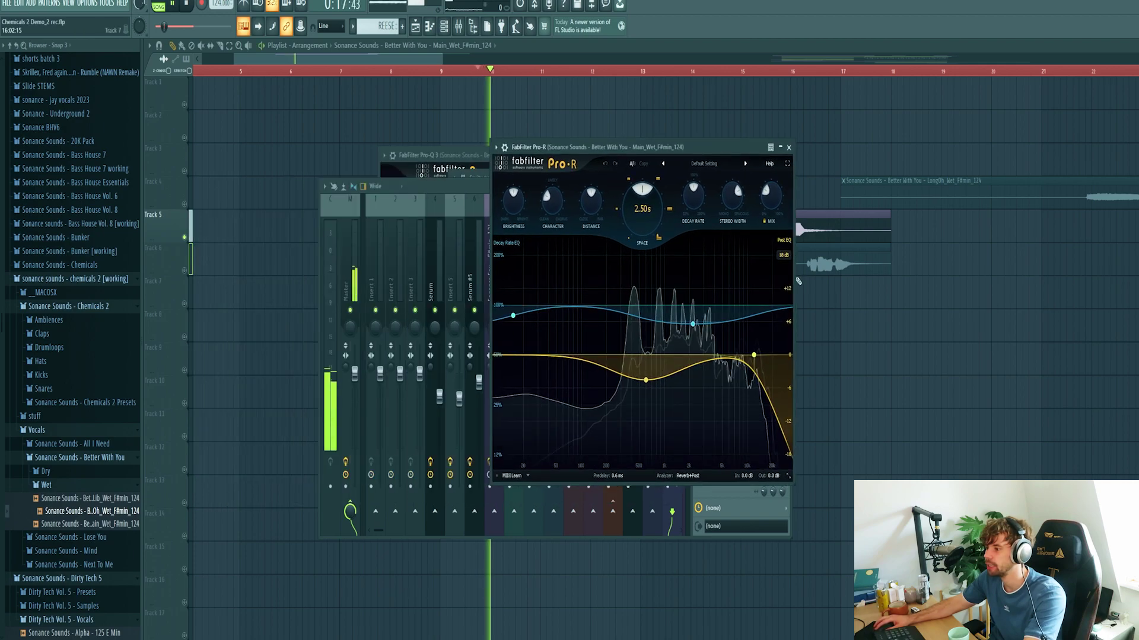
{"action": "key", "text": "Escape"}
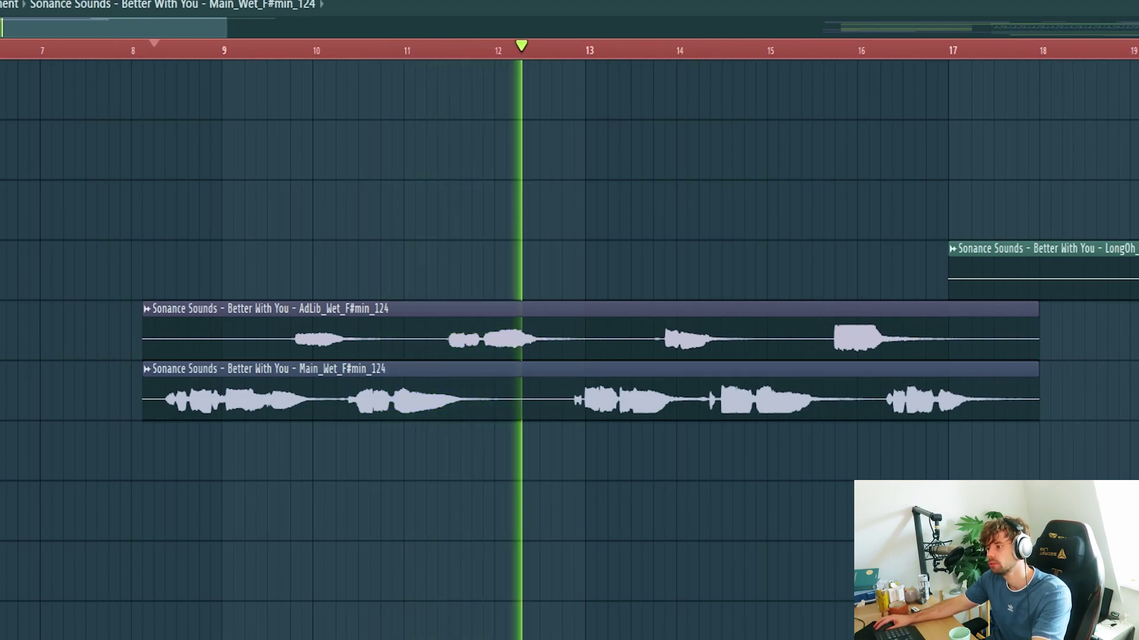
- Move the song position to bar 9 and enter a one-bar chord of D4, A4 and D5 for LABS in the CHORDS #2 pattern
{"action": "key", "text": "space"}
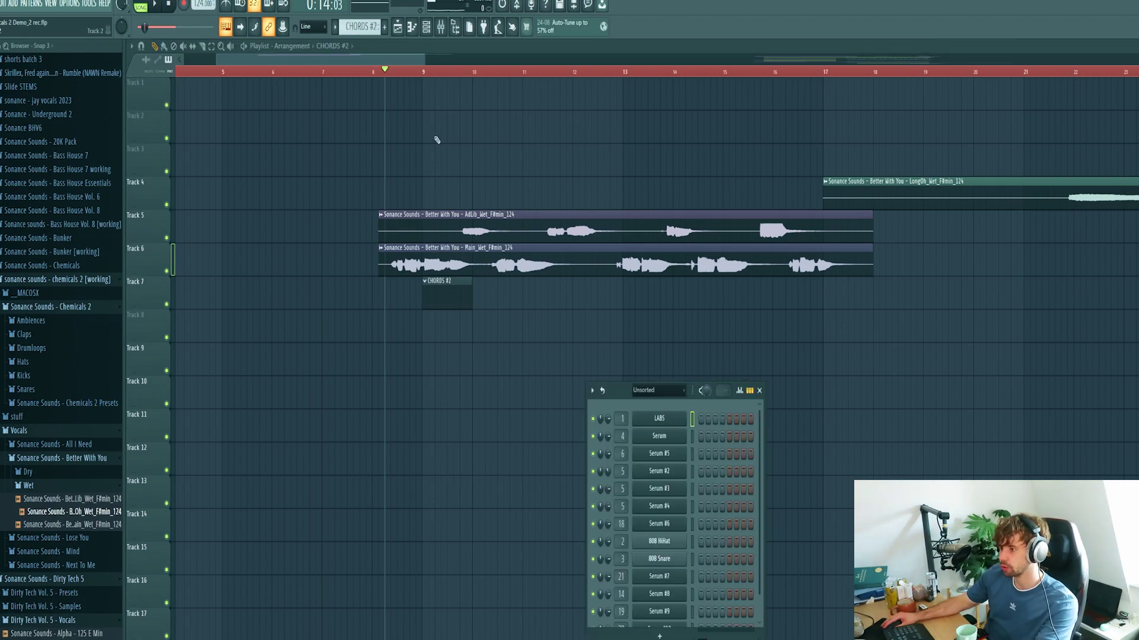
{"action": "left_click", "coordinate": [420, 72]}
{"action": "key", "text": "F7"}
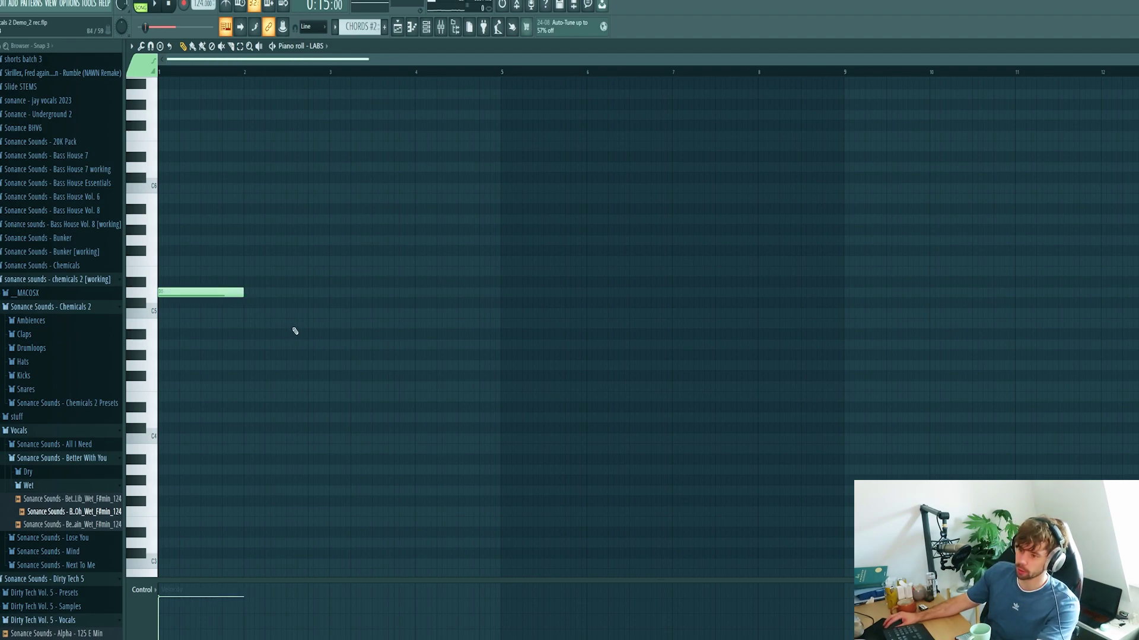
{"action": "left_click", "coordinate": [196, 282]}
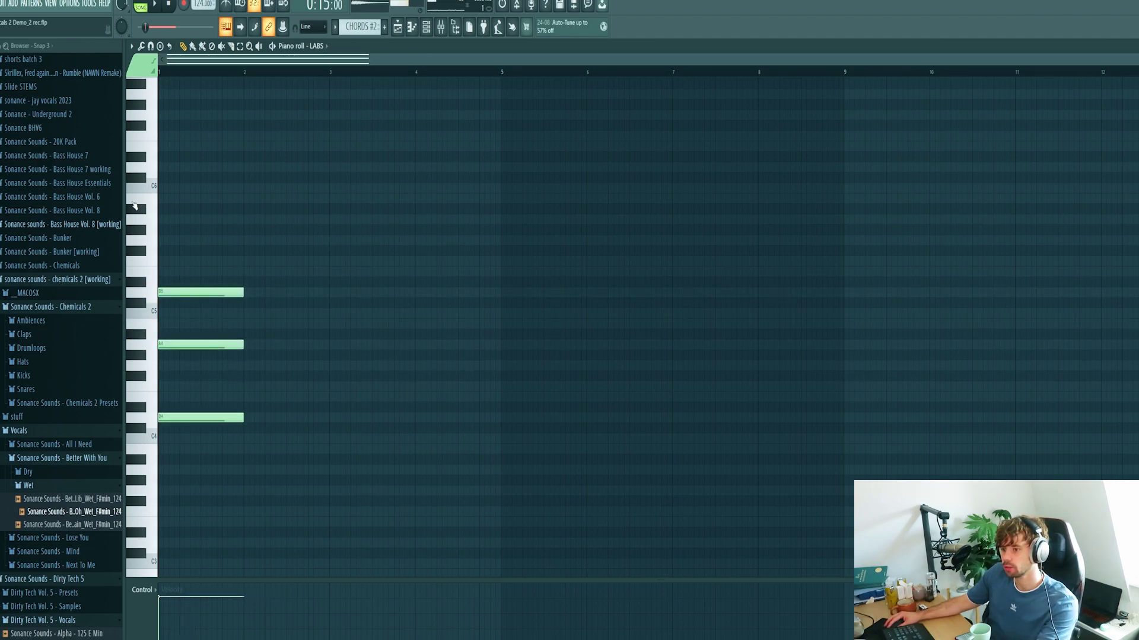
- Play the first chord by itself, add F#5 and A5 to it, and play it against the vocals
{"action": "left_click", "coordinate": [137, 5]}
{"action": "key", "text": "space"}
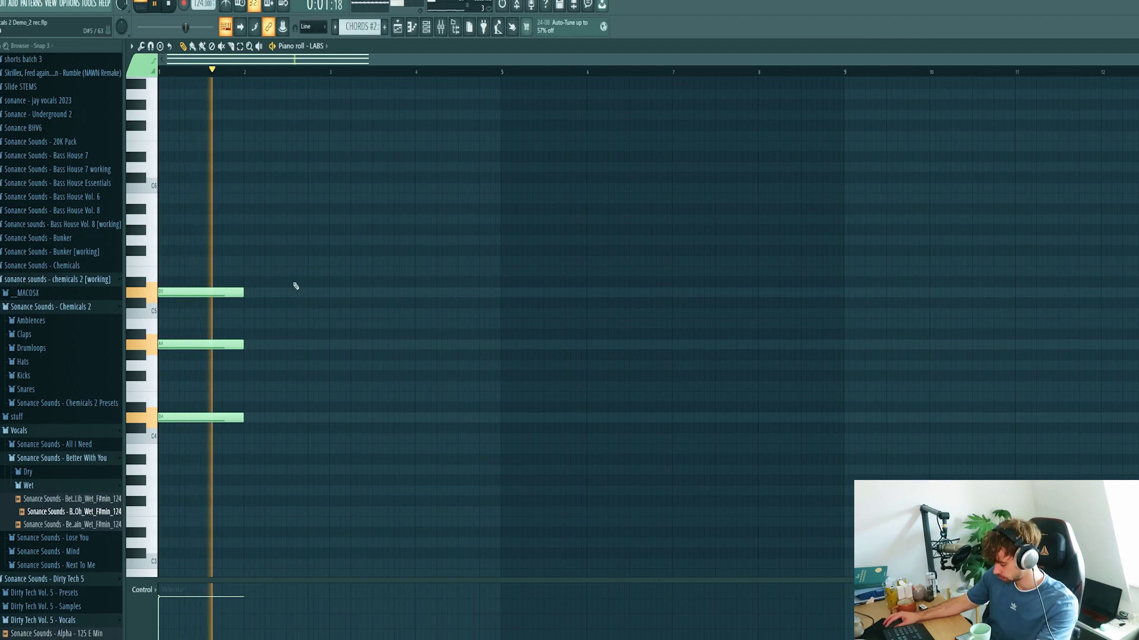
{"action": "key", "text": "space"}
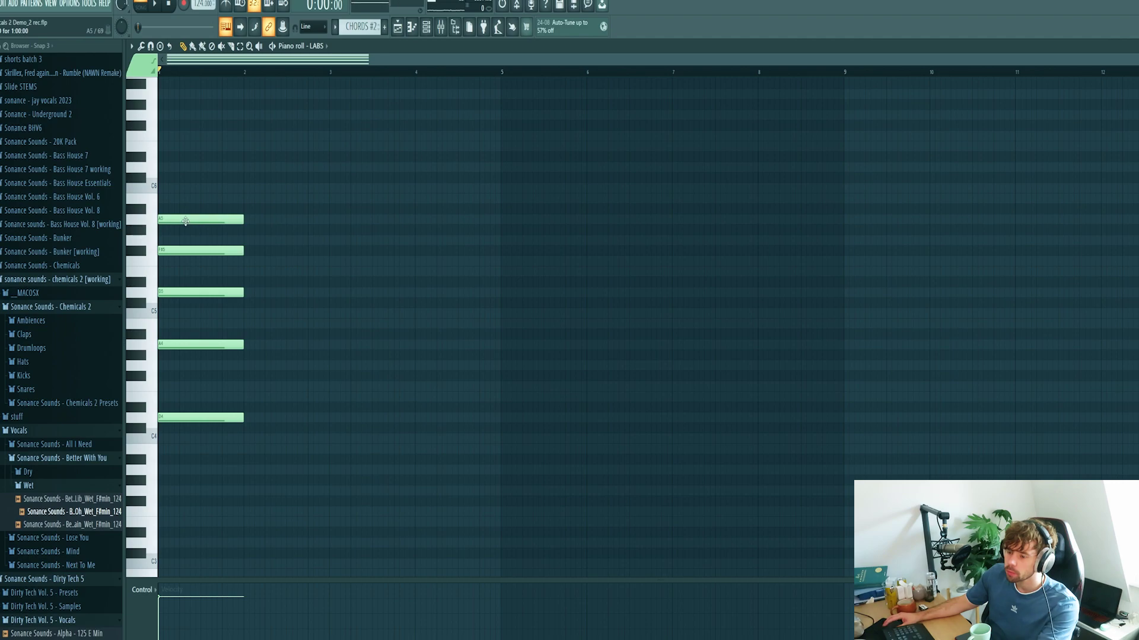
{"action": "key", "text": "space"}
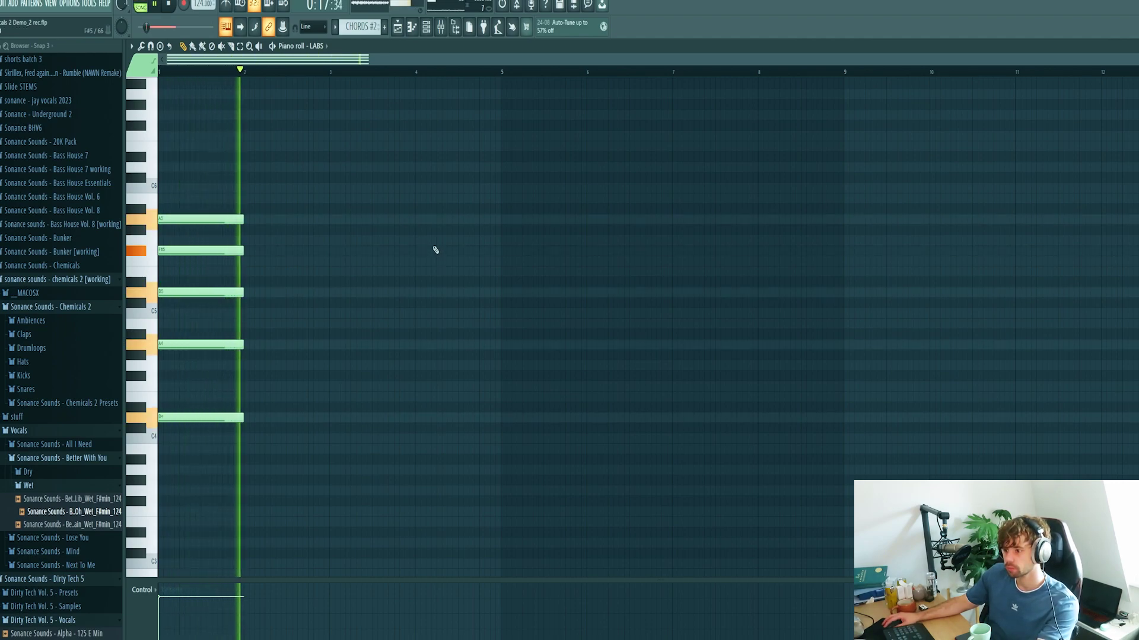
{"action": "key", "text": "space"}
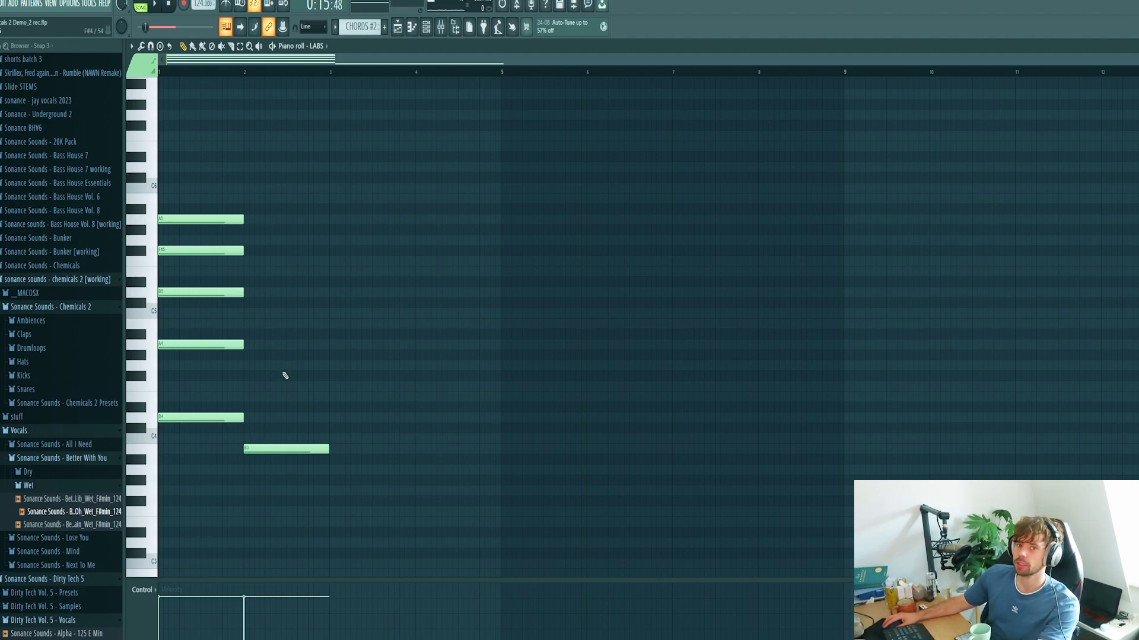
- Build a second one-bar chord at bar 2 from B3, B4, D5 and F#5 and play it against the vocals
{"action": "key", "text": "space"}
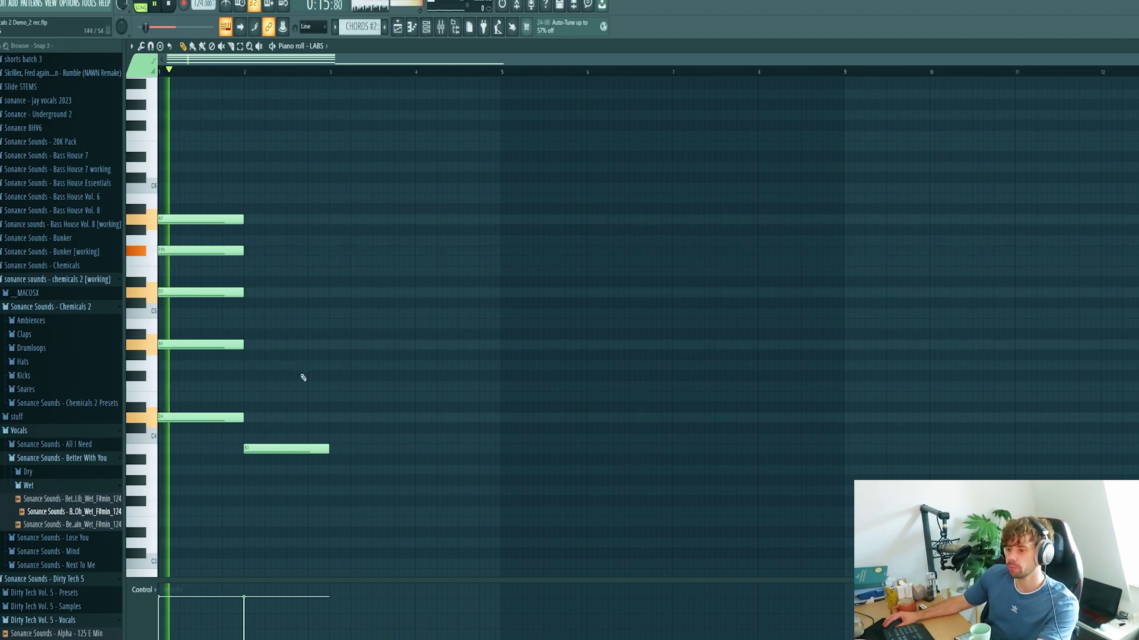
{"action": "left_click", "coordinate": [251, 290]}
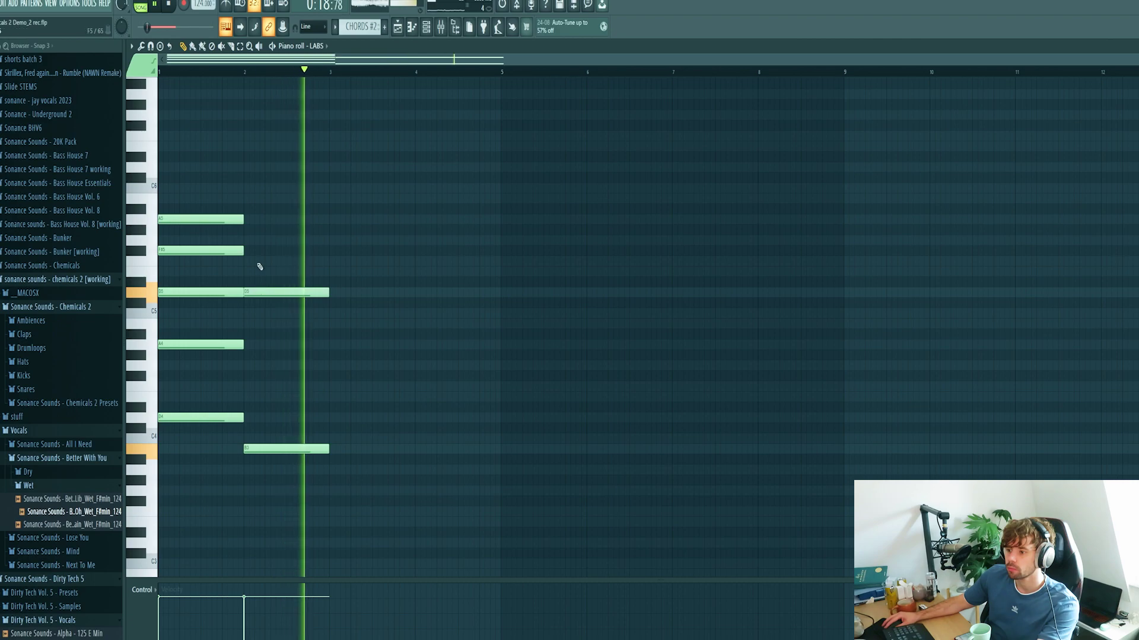
{"action": "left_click", "coordinate": [249, 249]}
{"action": "left_click_drag", "start_coordinate": [249, 249], "coordinate": [245, 250]}
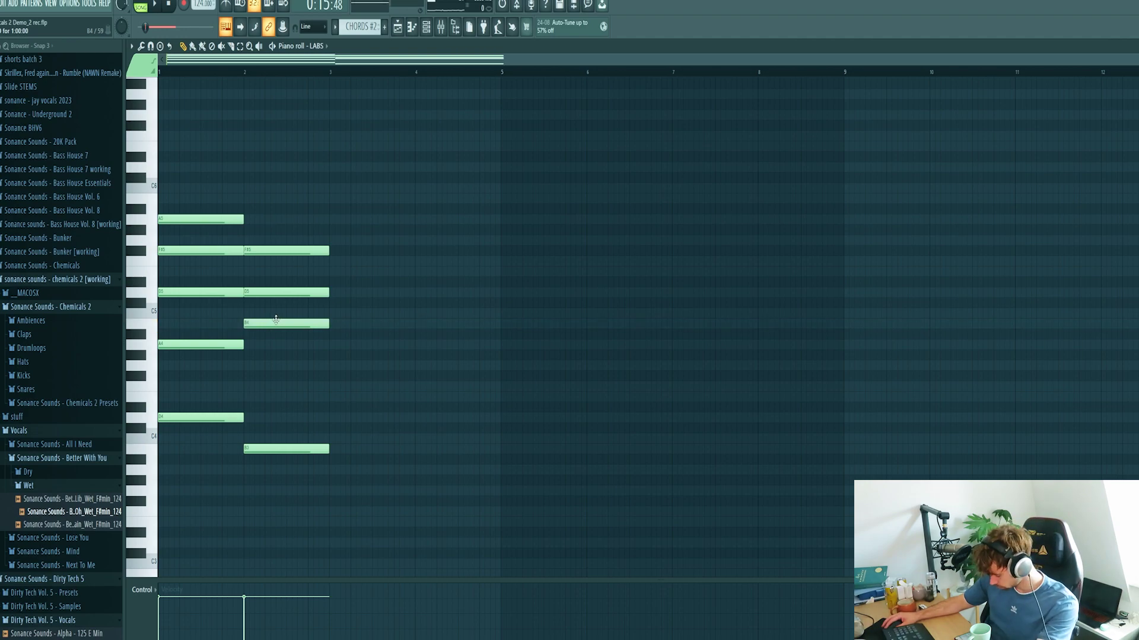
{"action": "key", "text": "space"}
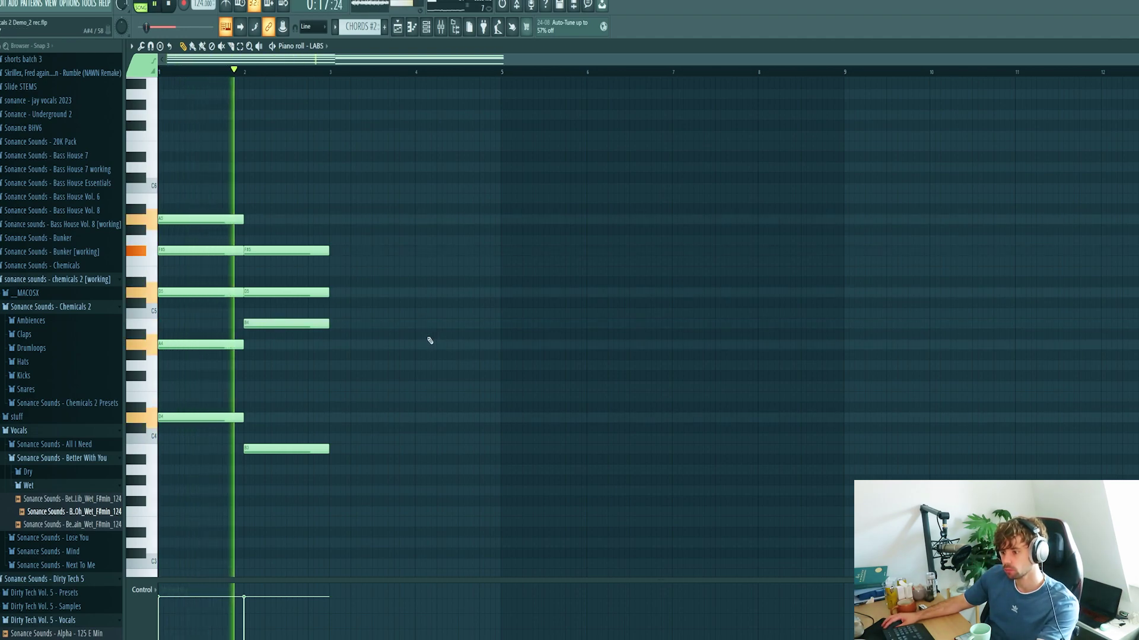
{"action": "key", "text": "space"}
- Build the third chord at bar 3 from F#4, C#5, F#5 and A5, lasting about 1.75 bars, and play the progression
{"action": "left_click", "coordinate": [330, 408]}
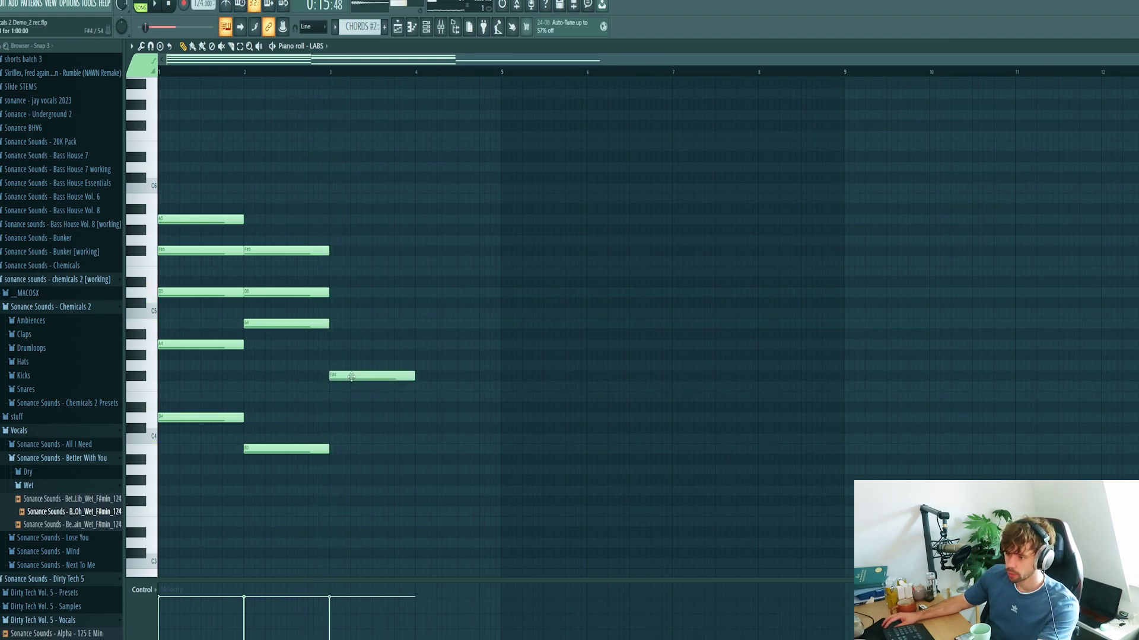
{"action": "left_click_drag", "start_coordinate": [476, 379], "coordinate": [482, 380]}
{"action": "key", "text": "space"}
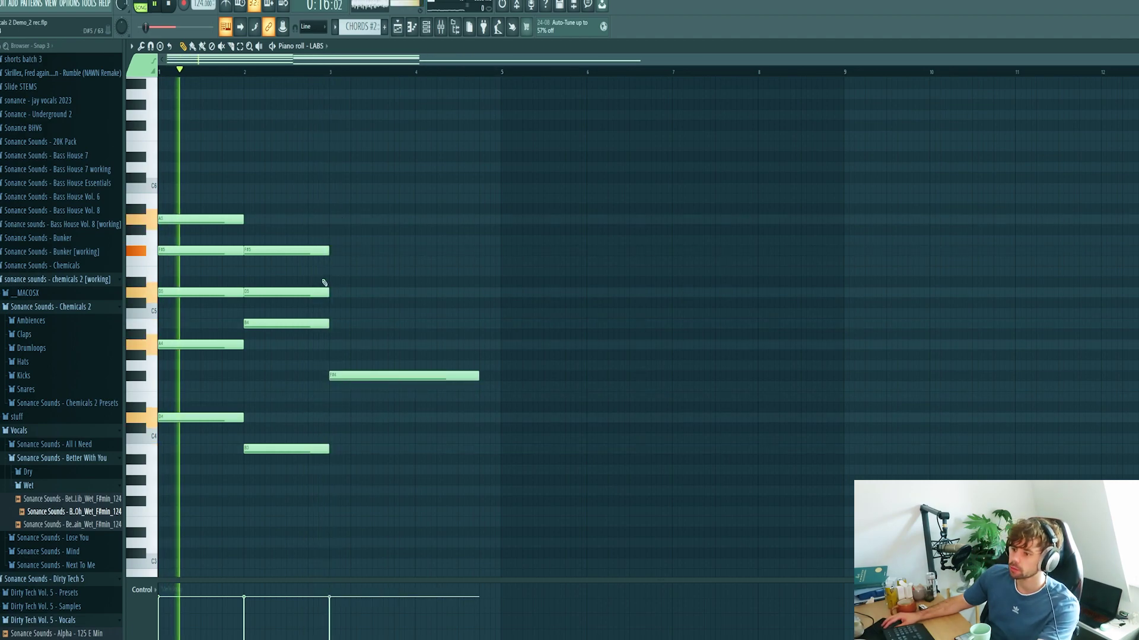
{"action": "left_click", "coordinate": [341, 220]}
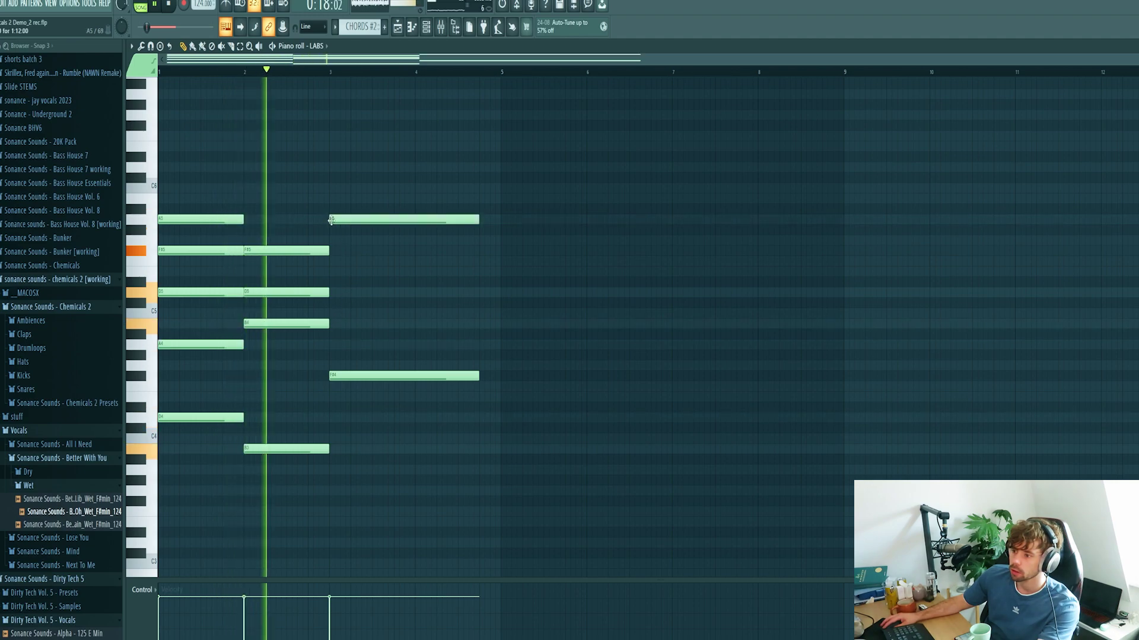
{"action": "left_click", "coordinate": [344, 273]}
{"action": "left_click_drag", "start_coordinate": [351, 274], "coordinate": [353, 304]}
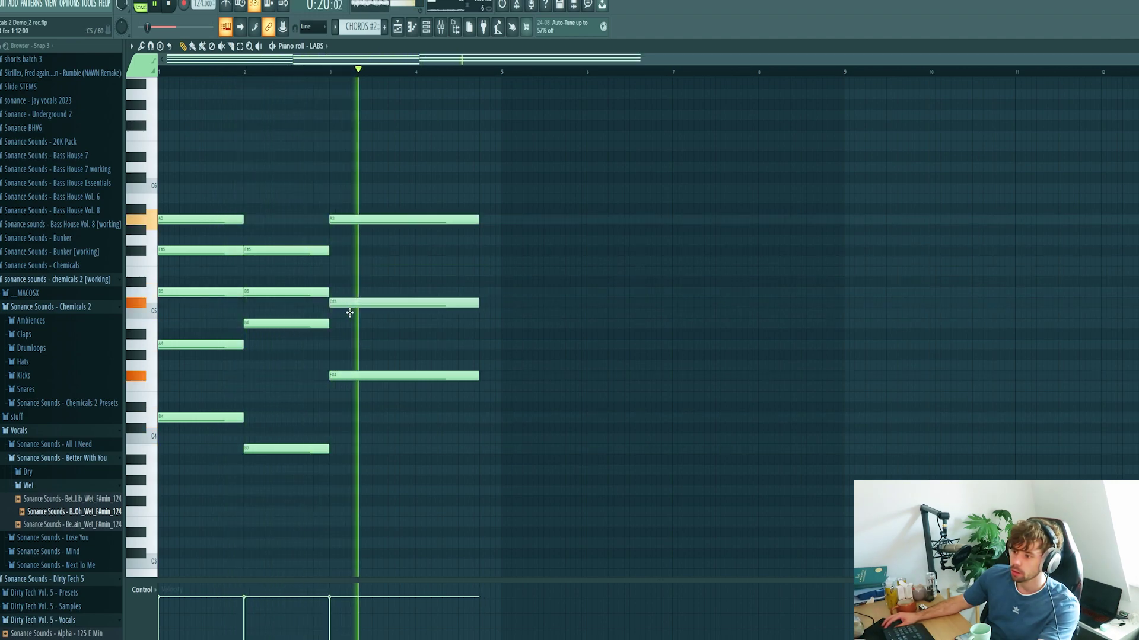
{"action": "left_click", "coordinate": [368, 260]}
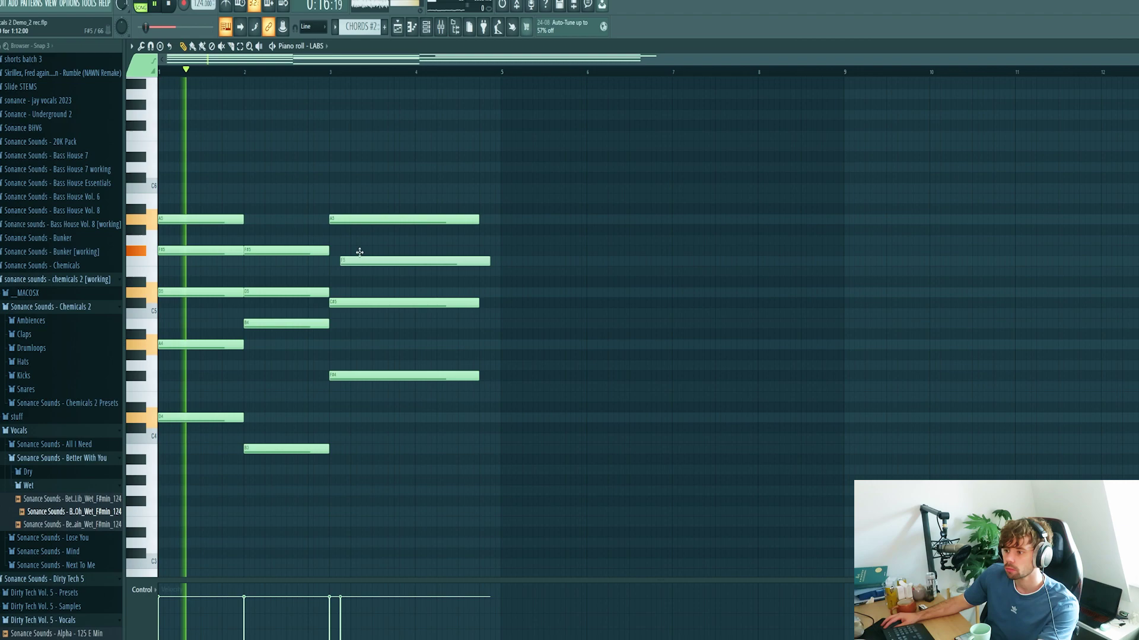
{"action": "left_click_drag", "start_coordinate": [368, 259], "coordinate": [346, 249]}
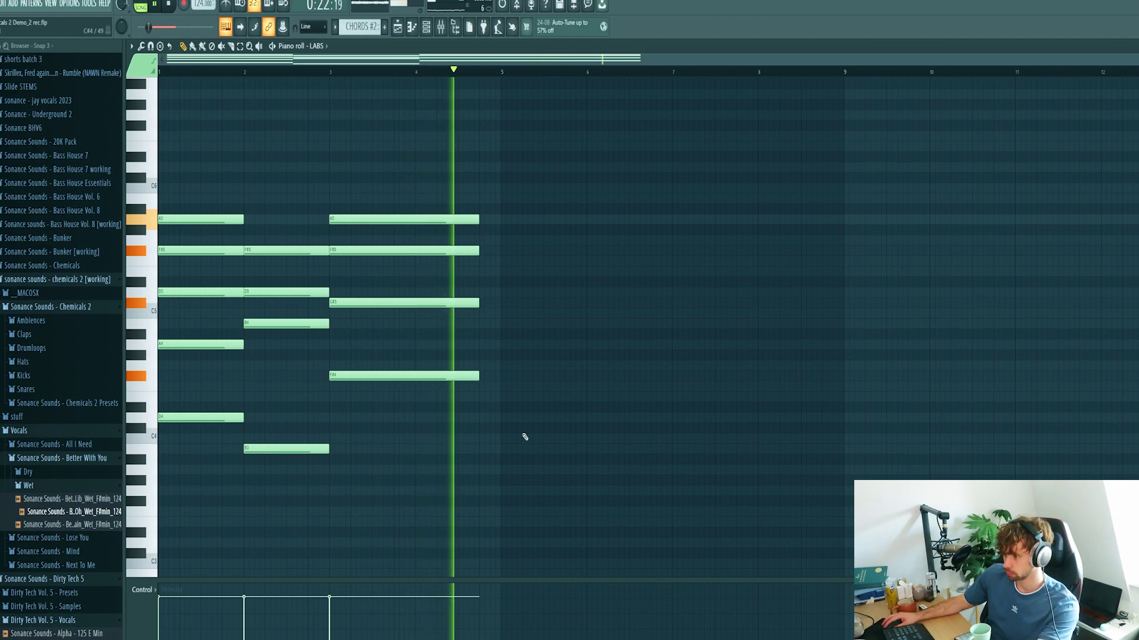
{"action": "key", "text": "space"}
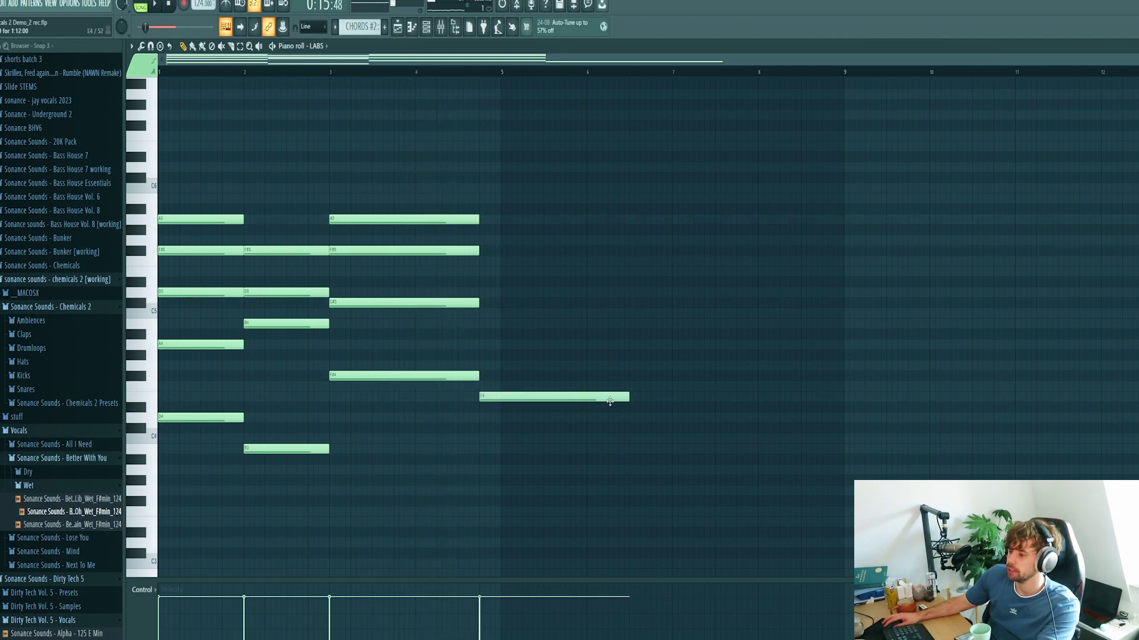
- Add a short passing chord of E4, B4, E5 and G#5 filling the end of bar 4 during playback
{"action": "key", "text": "space"}
{"action": "left_click_drag", "start_coordinate": [610, 401], "coordinate": [500, 401]}
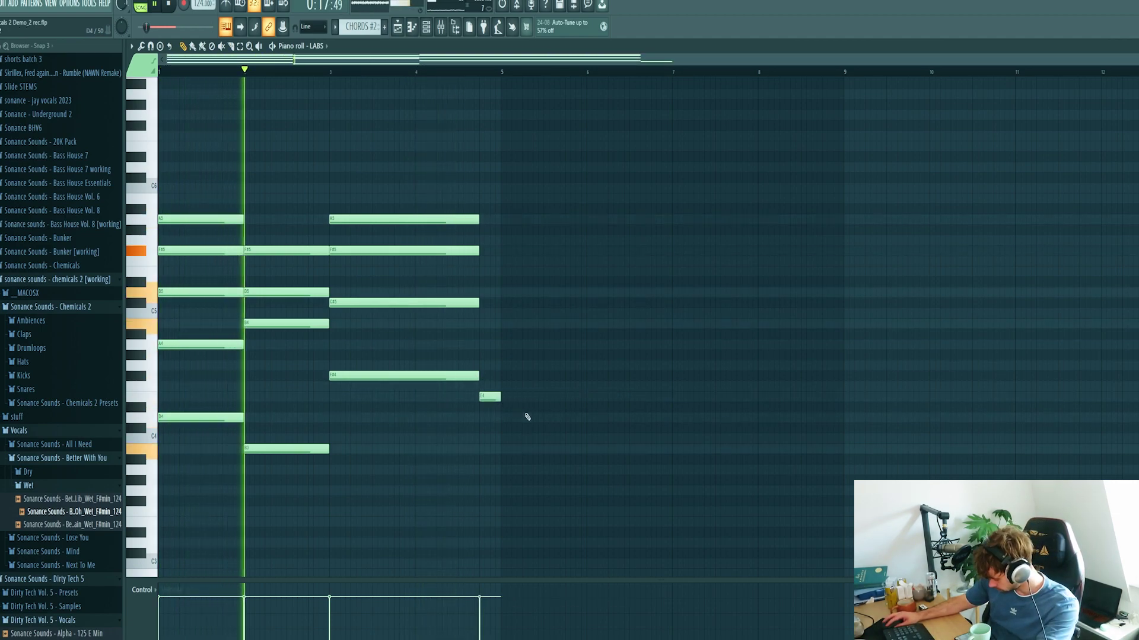
{"action": "left_click", "coordinate": [487, 271]}
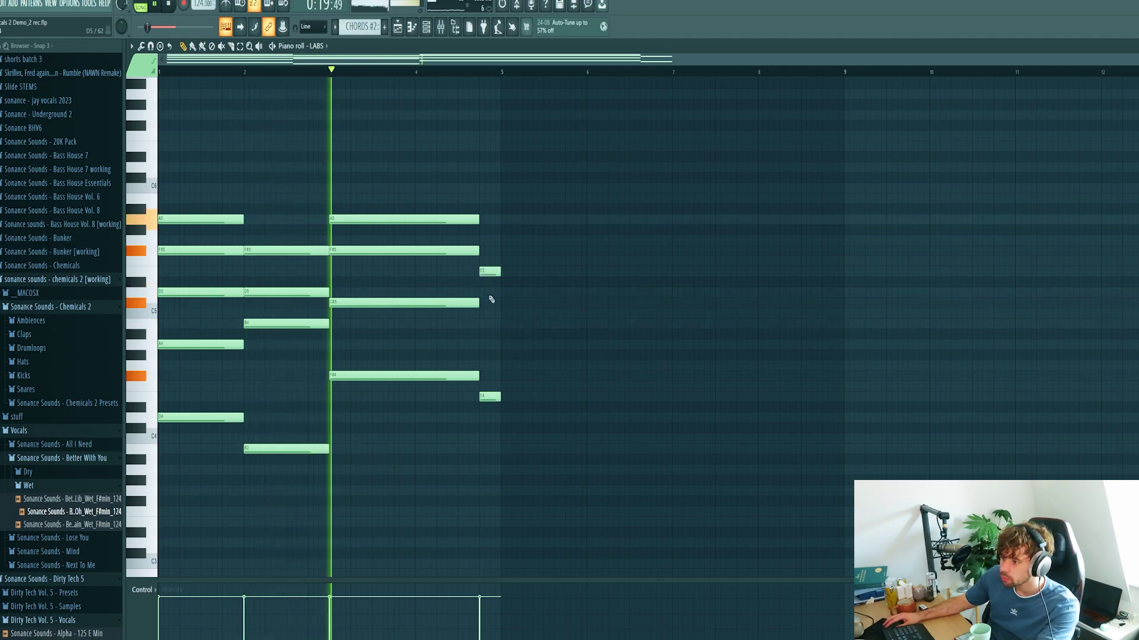
{"action": "left_click", "coordinate": [489, 323]}
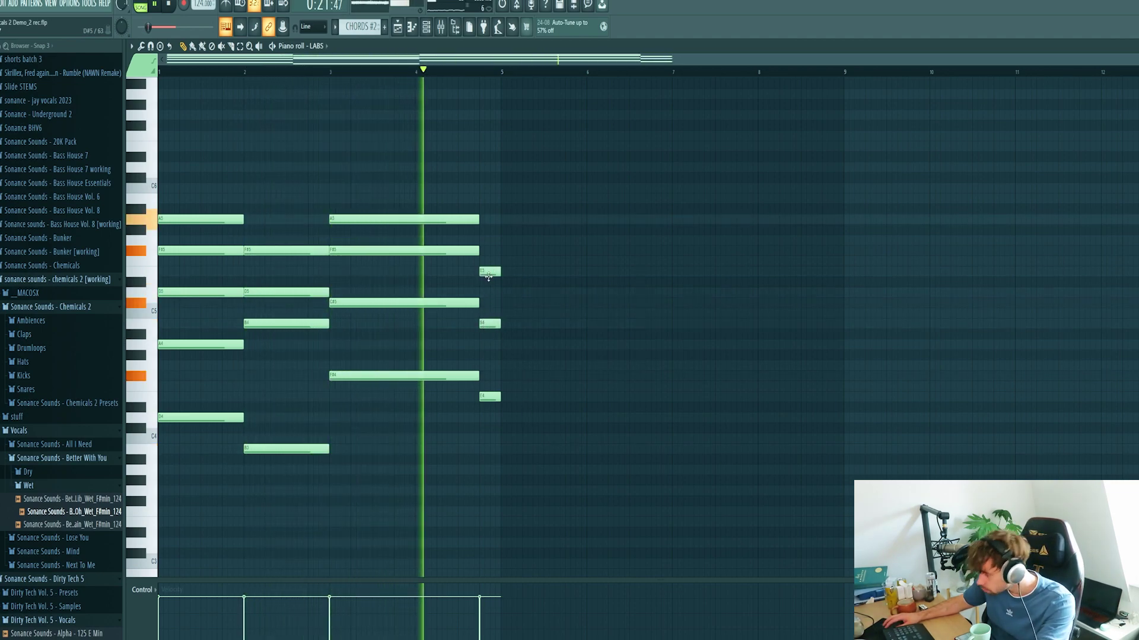
{"action": "left_click", "coordinate": [489, 229]}
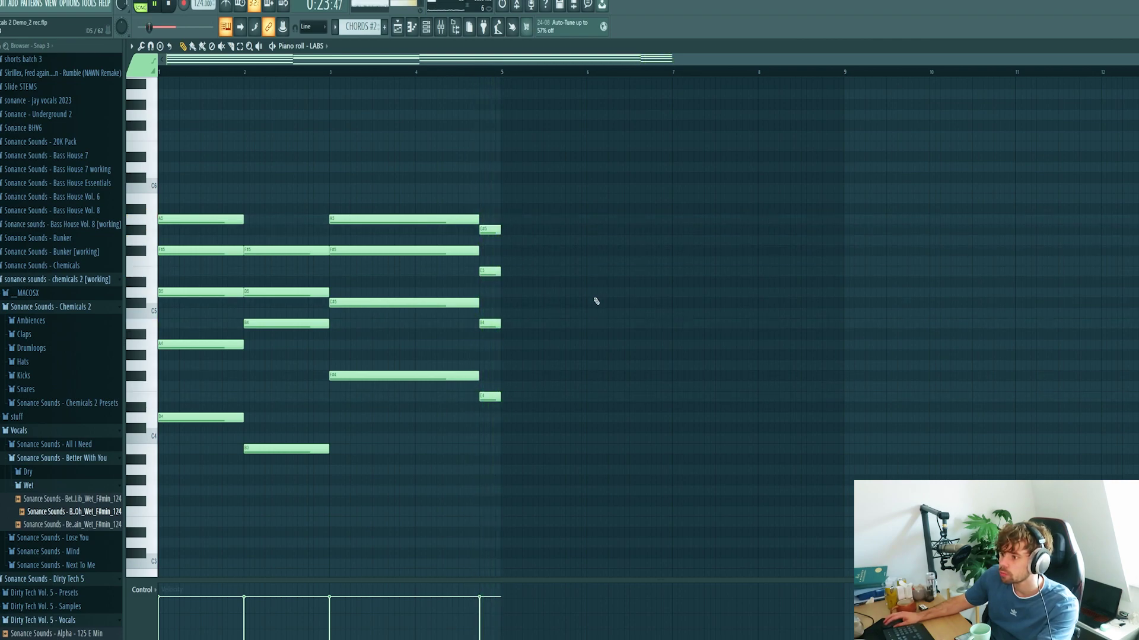
- Duplicate the four-bar progression into bars 5 to 8 and add a C#6 above the repeated chord at bar 7
{"action": "left_click_drag", "start_coordinate": [503, 81], "coordinate": [272, 185]}
{"action": "key", "text": "ctrl+b"}
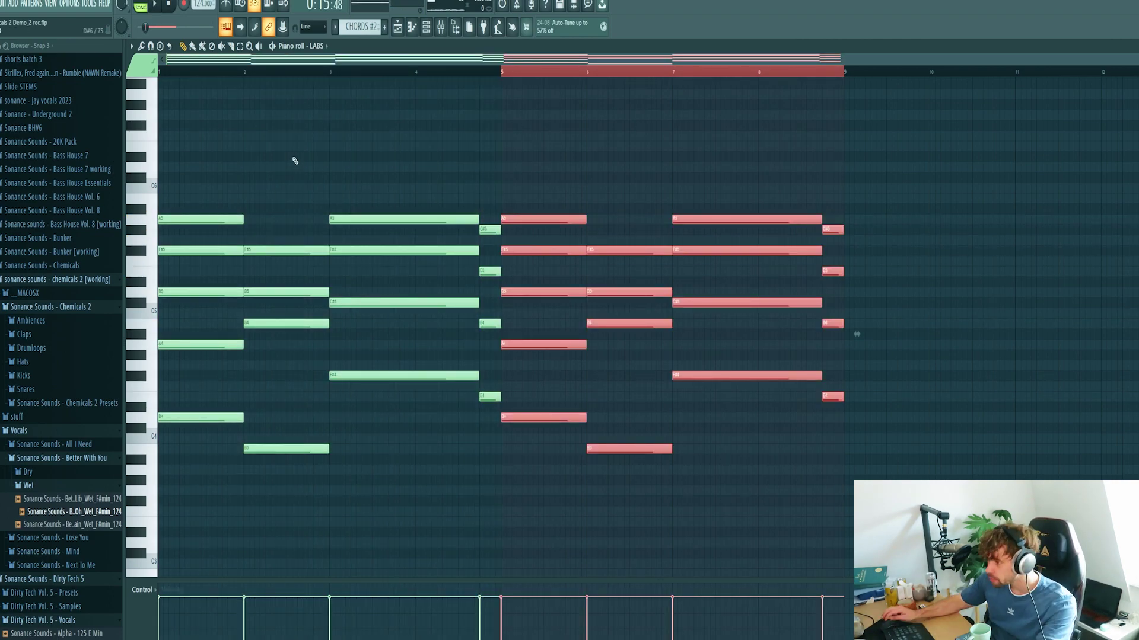
{"action": "left_click", "coordinate": [700, 198]}
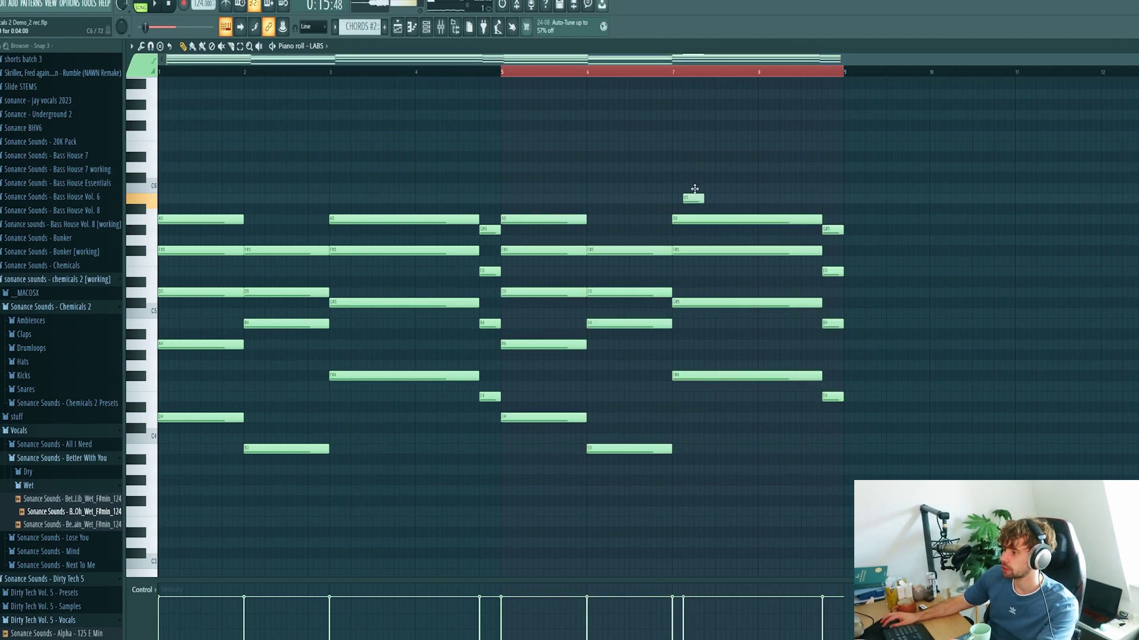
{"action": "left_click_drag", "start_coordinate": [694, 188], "coordinate": [682, 173]}
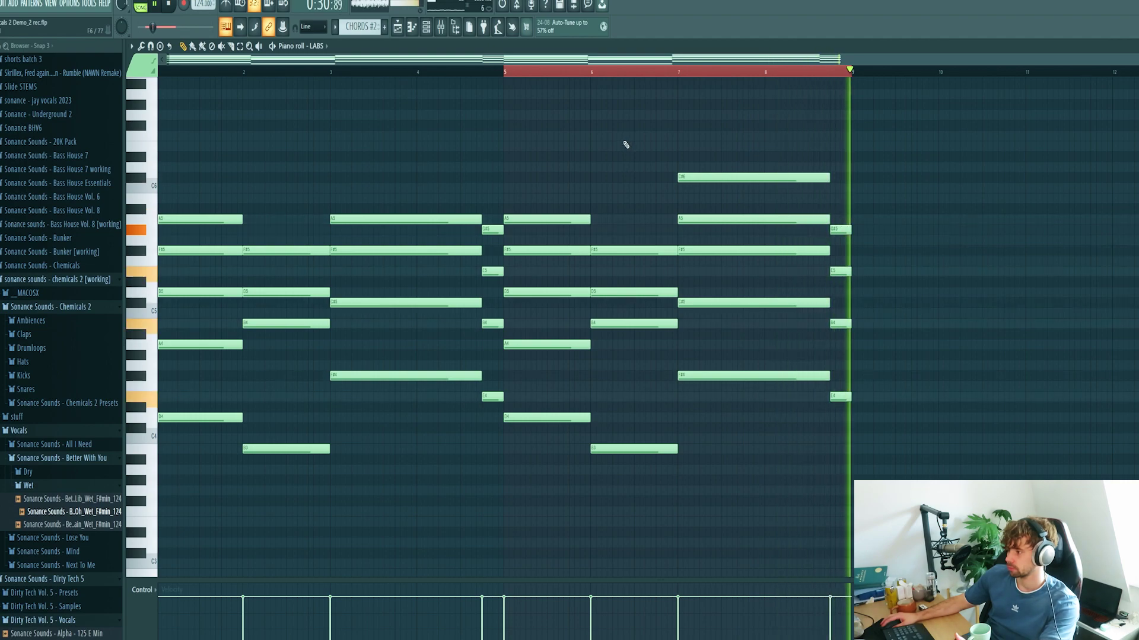
- Load the Chord - Hex preset from Sonance Sounds - Chemicals V2 Presets into Serum #2 and play the CHORDS #3 notes with it
{"action": "left_click", "coordinate": [426, 28]}
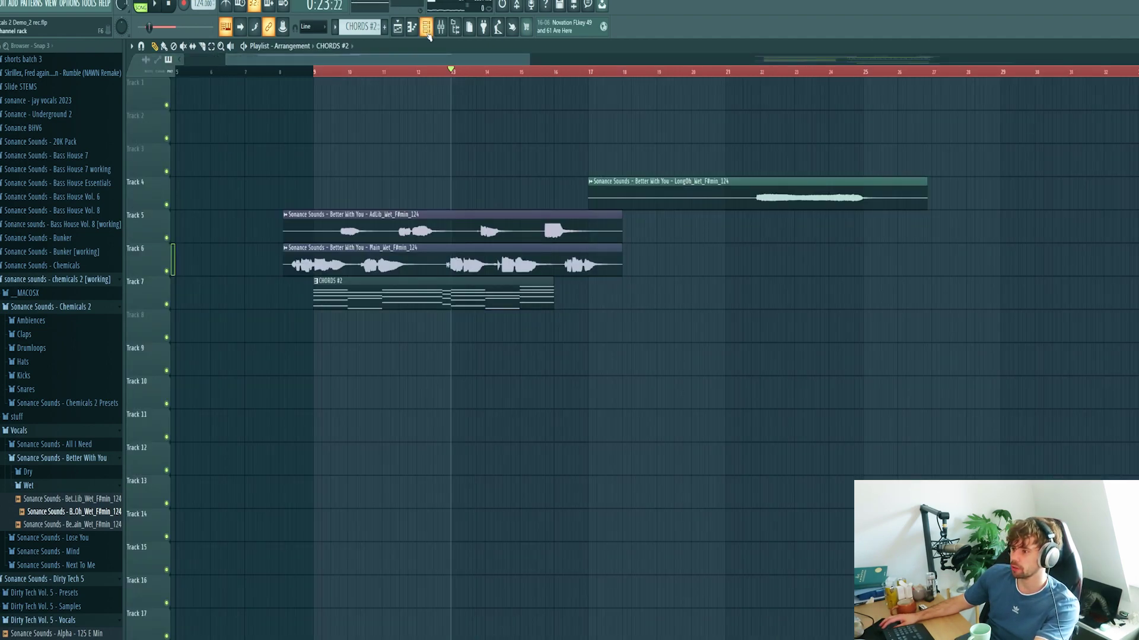
{"action": "left_click", "coordinate": [427, 34]}
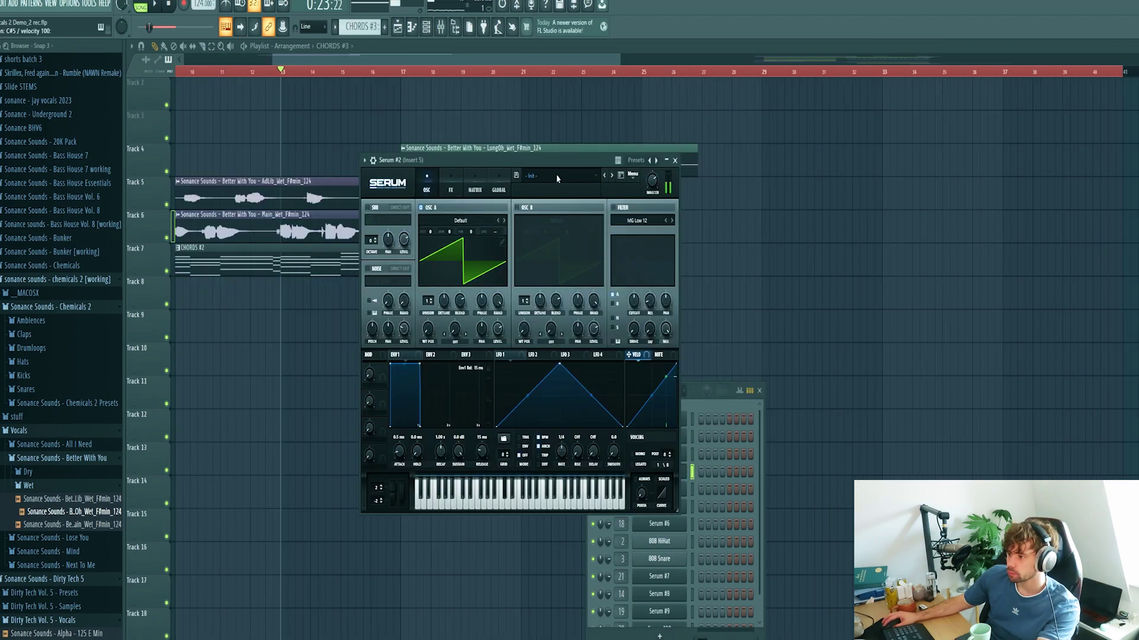
{"action": "left_click", "coordinate": [557, 177]}
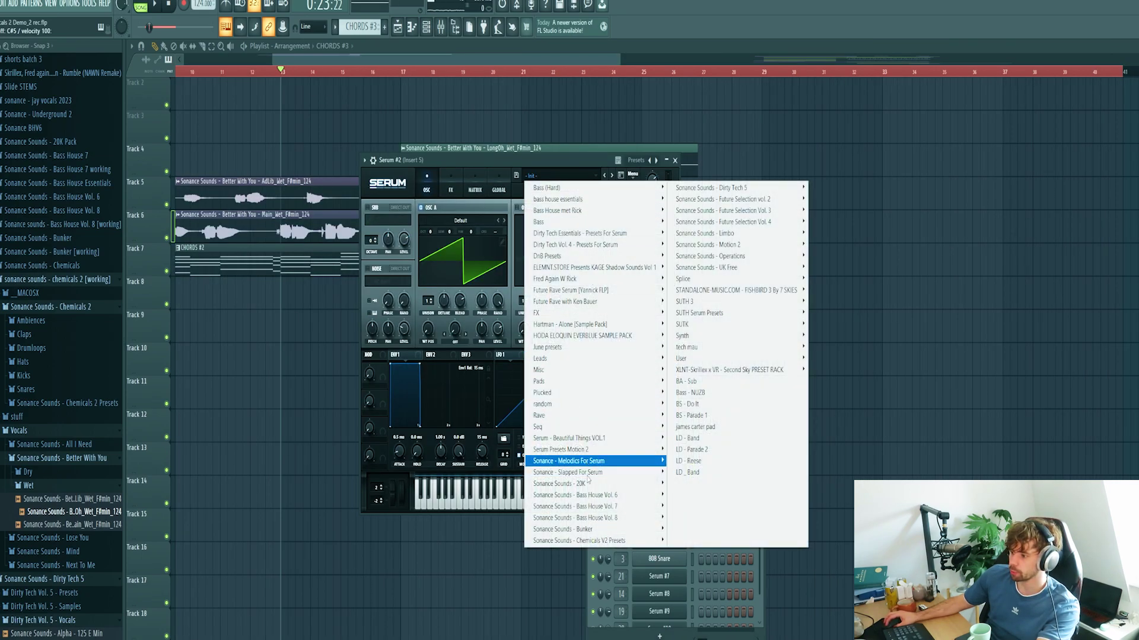
{"action": "mouse_move", "coordinate": [584, 542]}
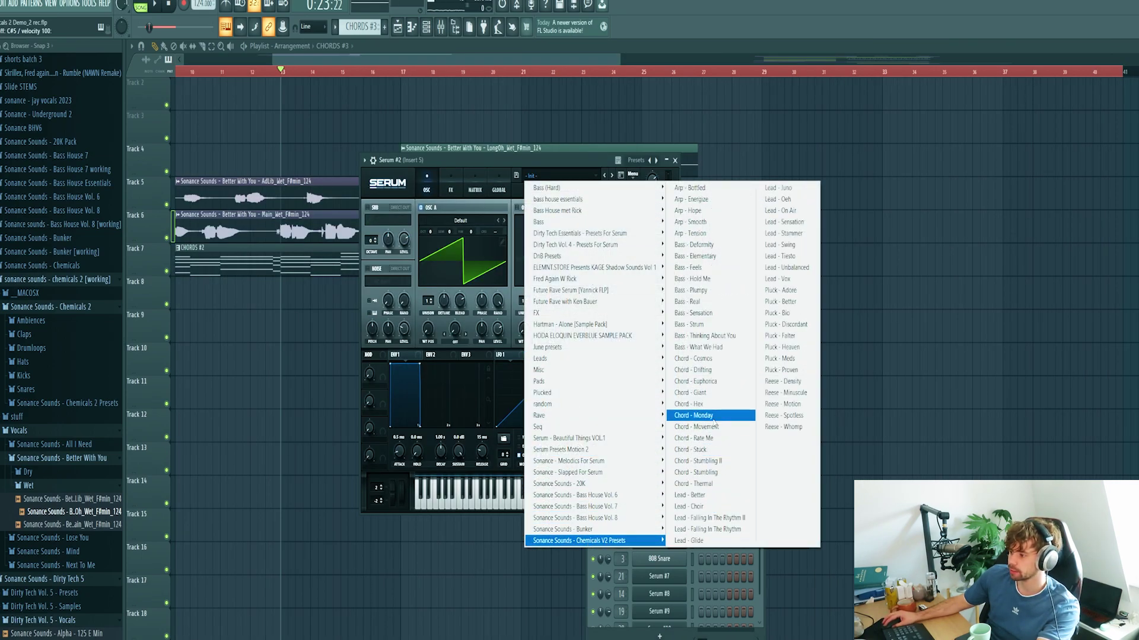
{"action": "left_click", "coordinate": [691, 403]}
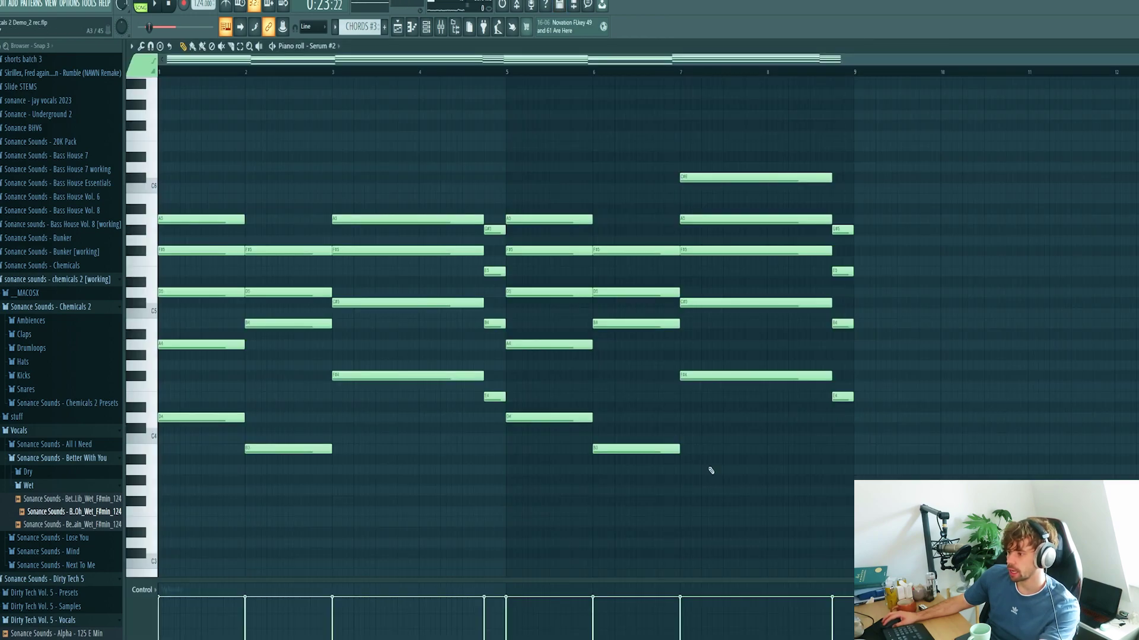
{"action": "scroll", "coordinate": [324, 405], "scroll_direction": "down", "scroll_amount": 2}
{"action": "key", "text": "space"}
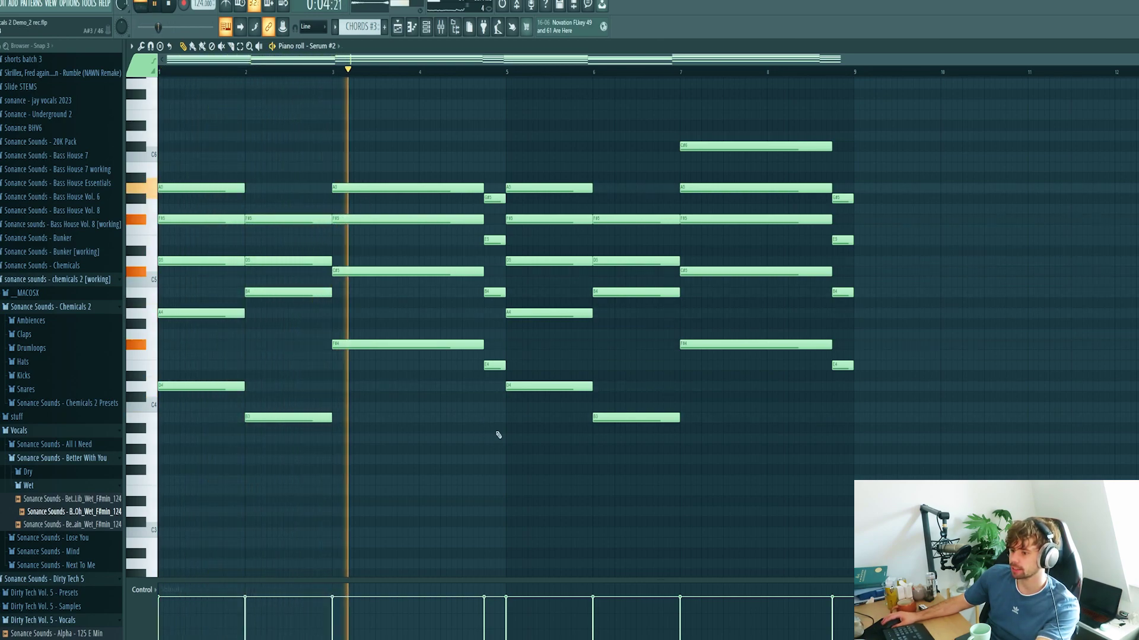
{"action": "key", "text": "space"}
- Review the effects on mixer insert 5, from OTT to Kickstart, while playing the chords, and close Kickstart
{"action": "key", "text": "F7"}
{"action": "key", "text": "F9"}
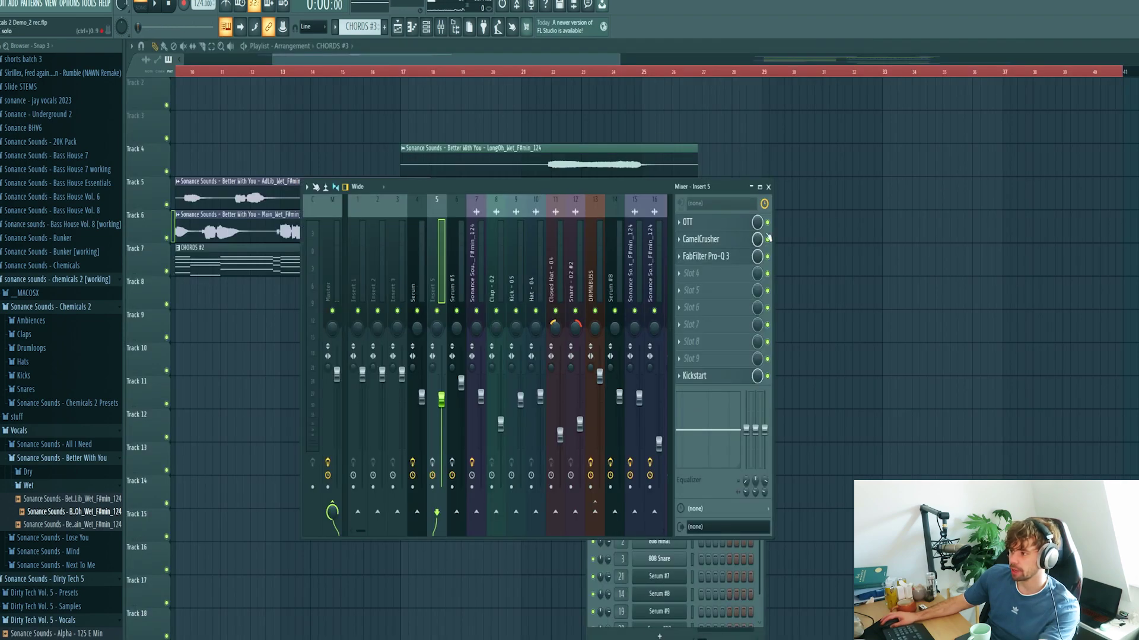
{"action": "left_click", "coordinate": [725, 223]}
{"action": "key", "text": "space"}
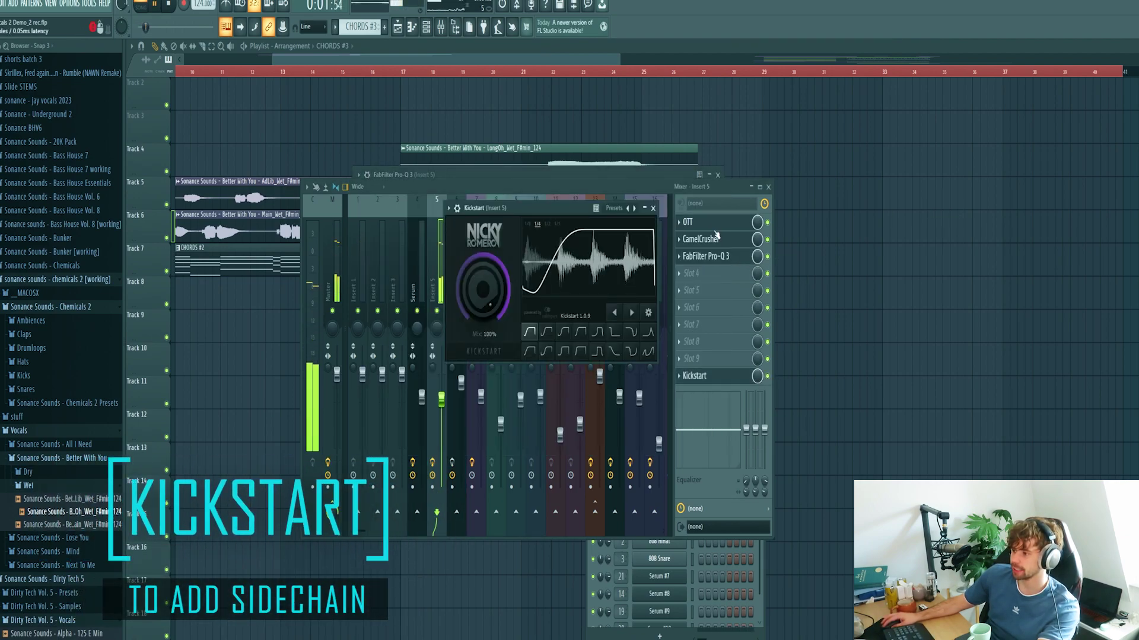
{"action": "left_click", "coordinate": [653, 209]}
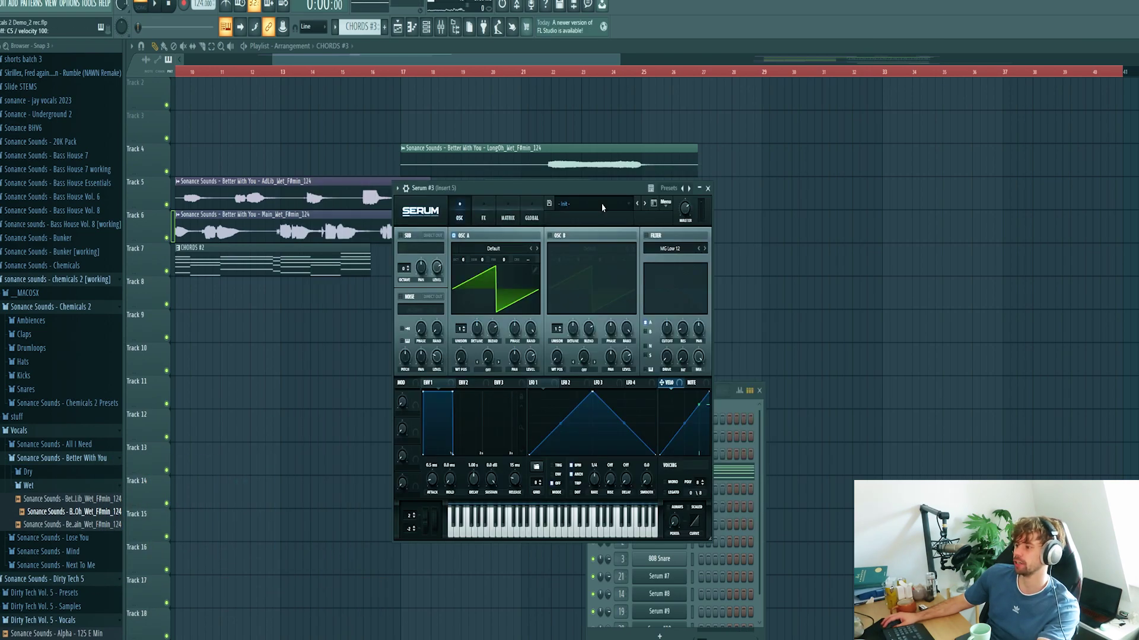
- Load the Chord - Drifting preset into Serum #3 and bring the channel rack to the front
{"action": "left_click", "coordinate": [601, 208]}
{"action": "left_click", "coordinate": [744, 408]}
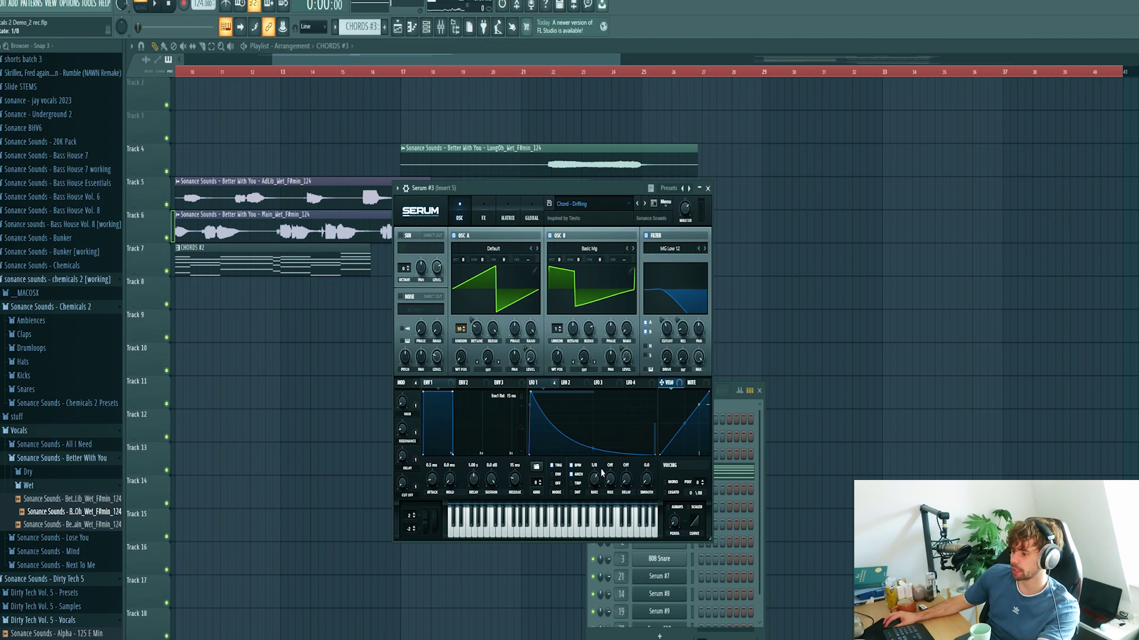
{"action": "left_click", "coordinate": [755, 471]}
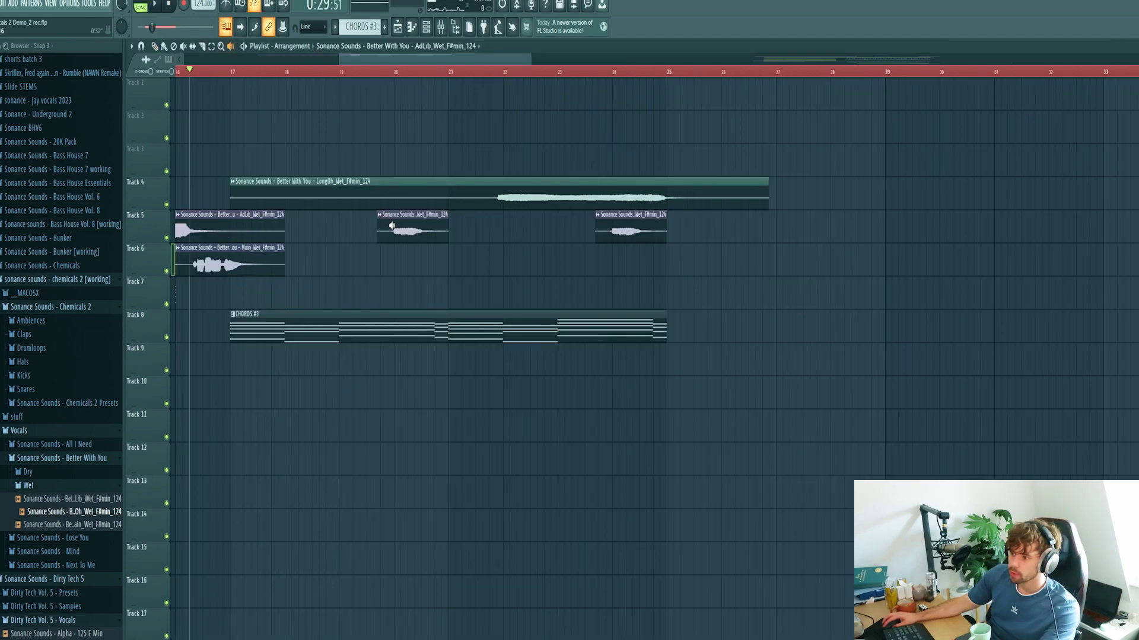
- Place the CHORDS #3 pattern at bar 17 on Track 8 and play it against the two short AdLib clips
{"action": "left_click", "coordinate": [406, 277]}
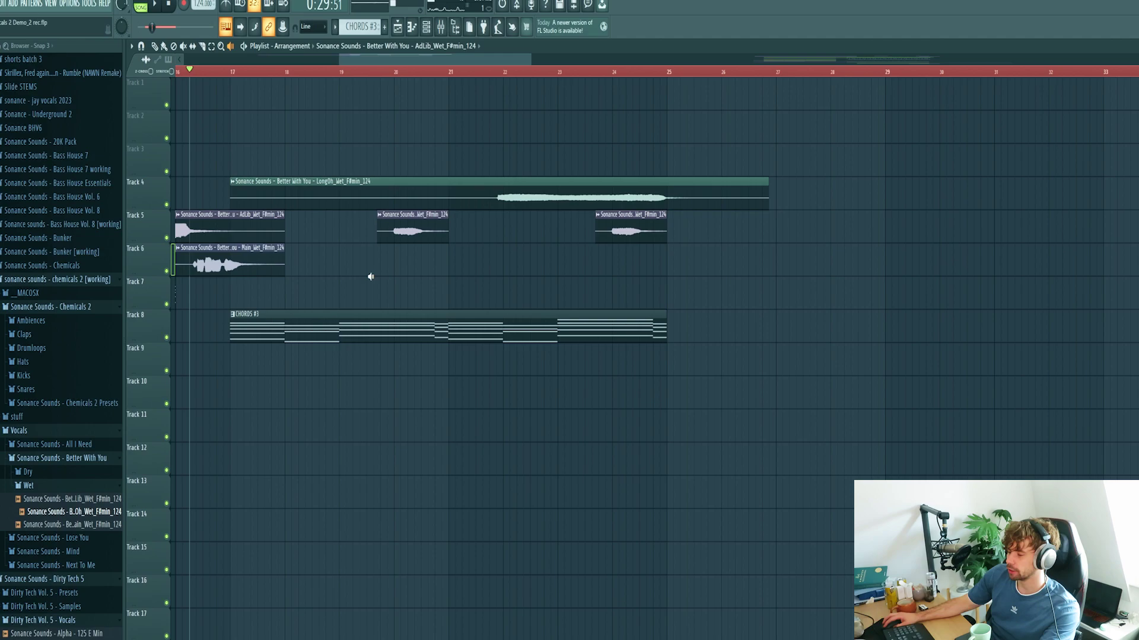
{"action": "left_click_drag", "start_coordinate": [383, 226], "coordinate": [383, 226]}
{"action": "left_click", "coordinate": [609, 230]}
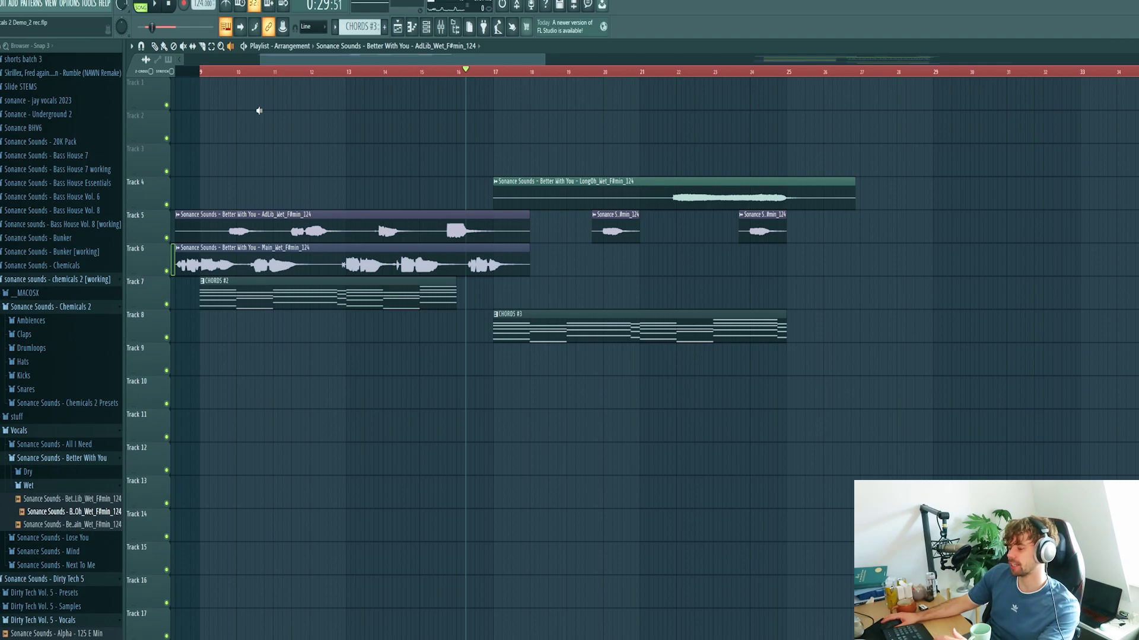
{"action": "key", "text": "space"}
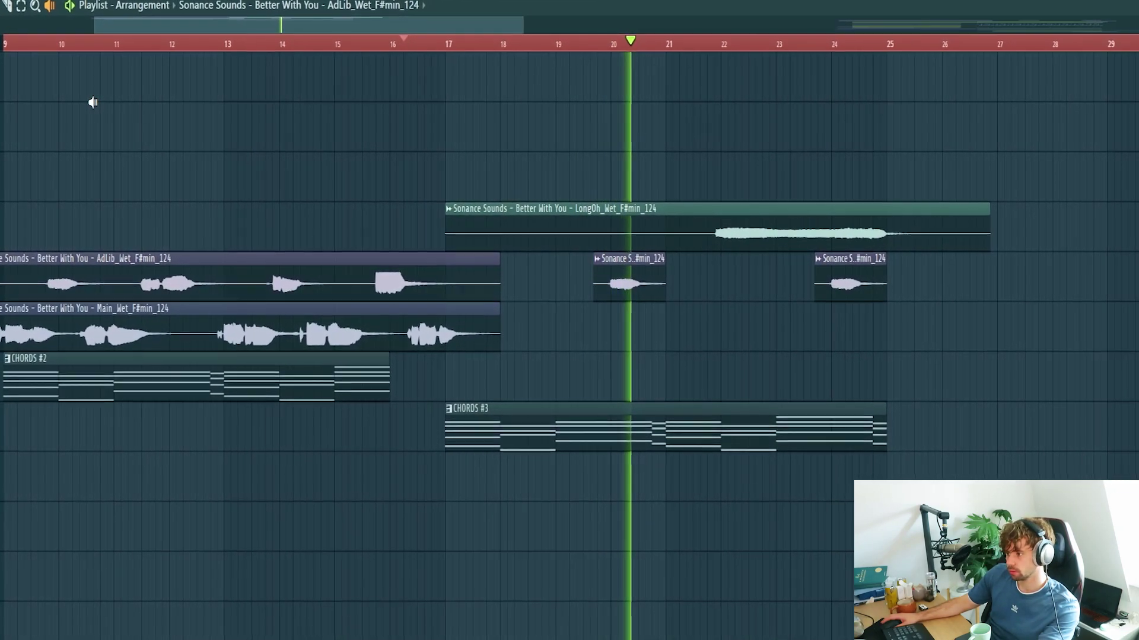
{"action": "key", "text": "space"}
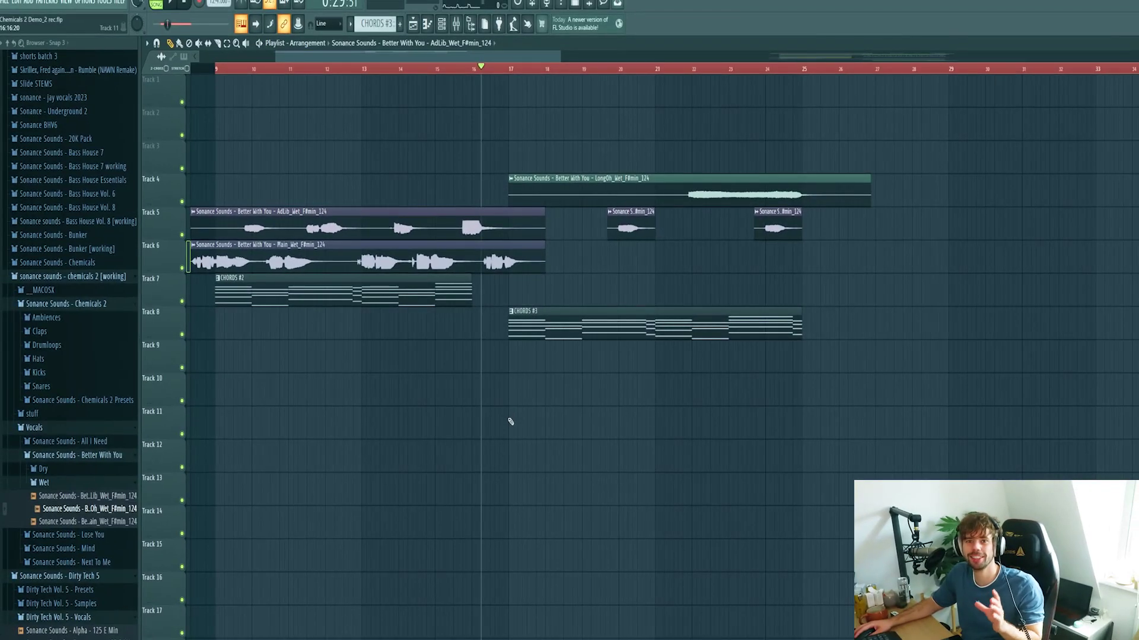
- Select the lowest notes of the Serum #2 chords for the bass line and load the Bass - Elementary preset into Serum
{"action": "key", "text": "F7"}
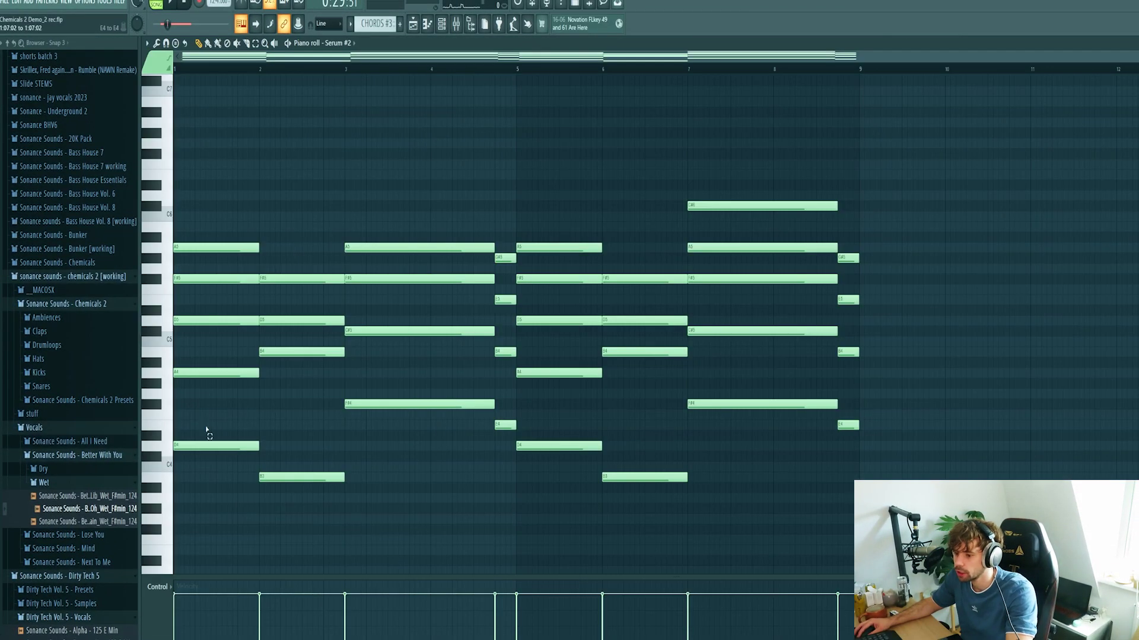
{"action": "left_click_drag", "start_coordinate": [503, 439], "coordinate": [793, 491]}
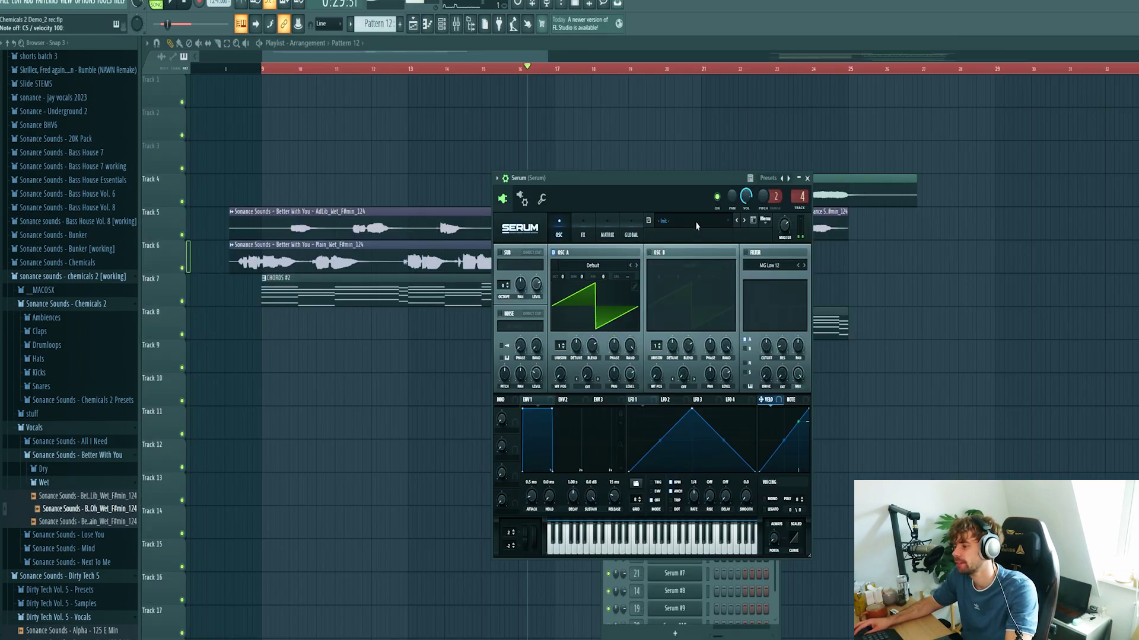
{"action": "left_click", "coordinate": [696, 226]}
{"action": "left_click", "coordinate": [839, 308]}
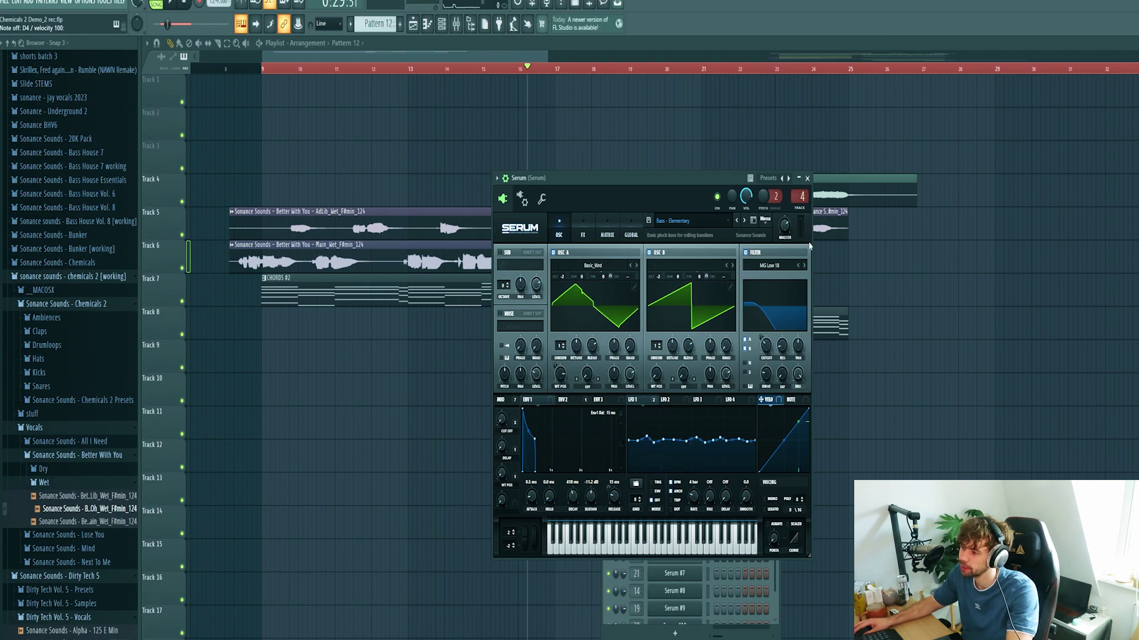
{"action": "left_click", "coordinate": [807, 178]}
- Replace the long root notes in the bass Serum piano roll with rows of short repeated notes and play the rolling line
{"action": "right_click", "coordinate": [691, 448]}
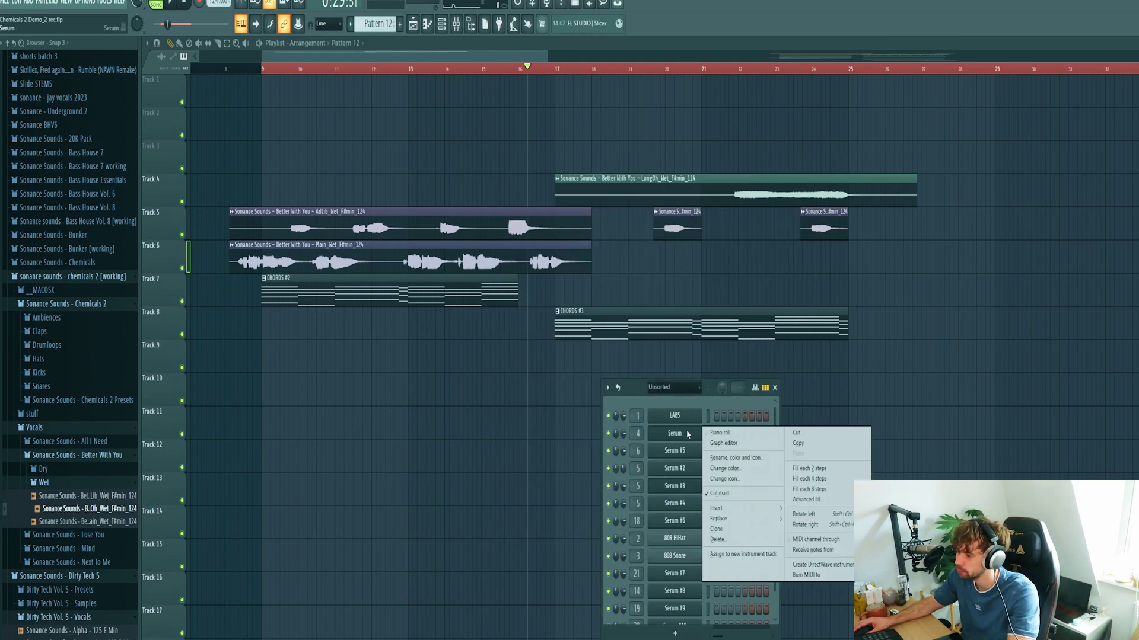
{"action": "left_click", "coordinate": [721, 435]}
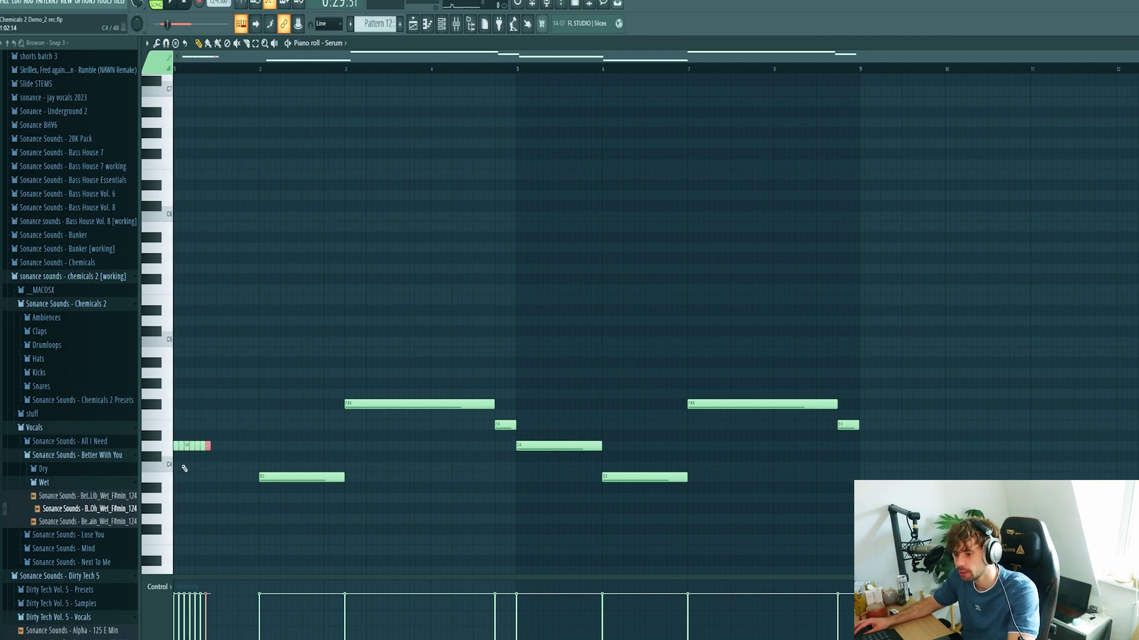
{"action": "key", "text": "ctrl+b"}
{"action": "key", "text": "ctrl+b"}
{"action": "key", "text": "ctrl+b"}
{"action": "key", "text": "ctrl+b"}
{"action": "left_click_drag", "start_coordinate": [354, 462], "coordinate": [264, 430]}
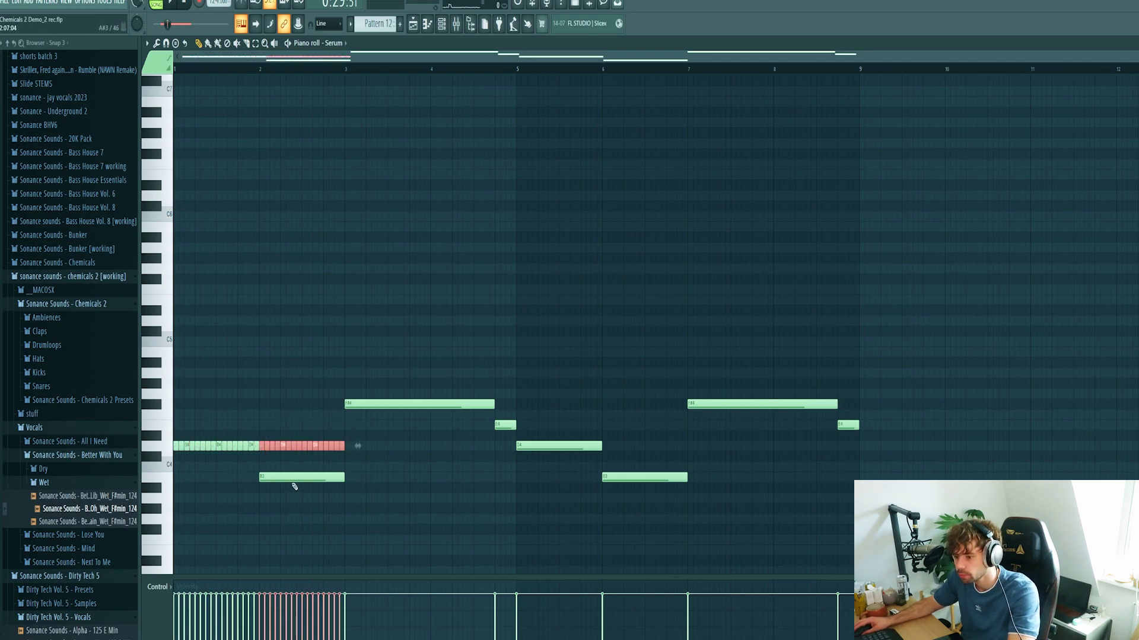
{"action": "key", "text": "space"}
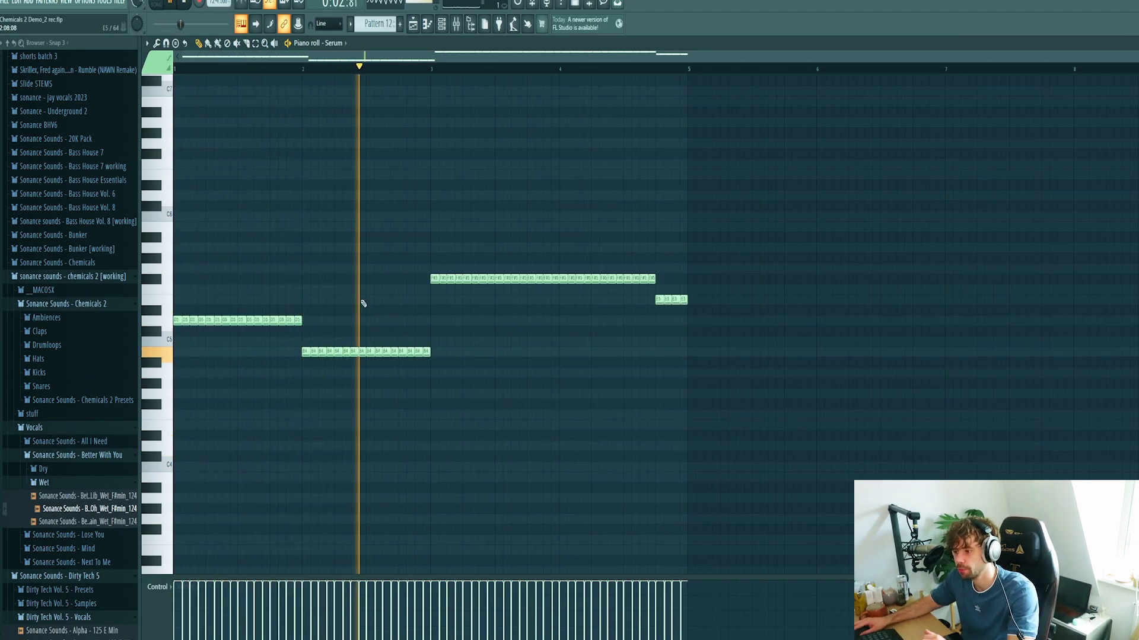
{"action": "key", "text": "space"}
- Review CamelCrusher, FabFilter Pro-C 2 and Kickstart on the bass Serum mixer insert while playing the bass line
{"action": "key", "text": "F9"}
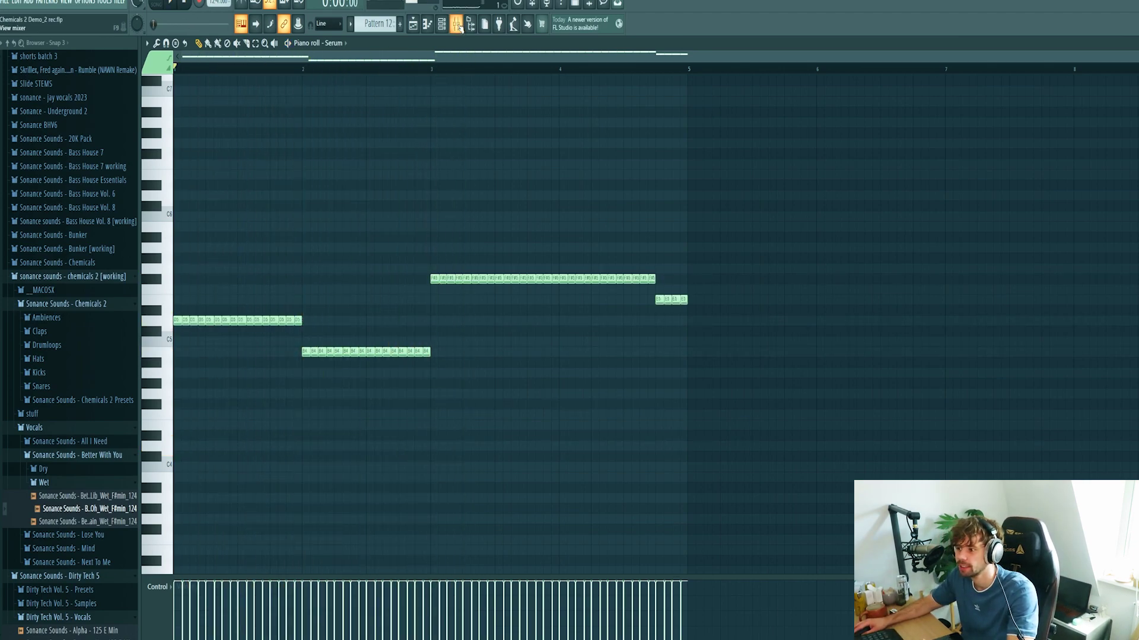
{"action": "left_click", "coordinate": [729, 220]}
{"action": "key", "text": "space"}
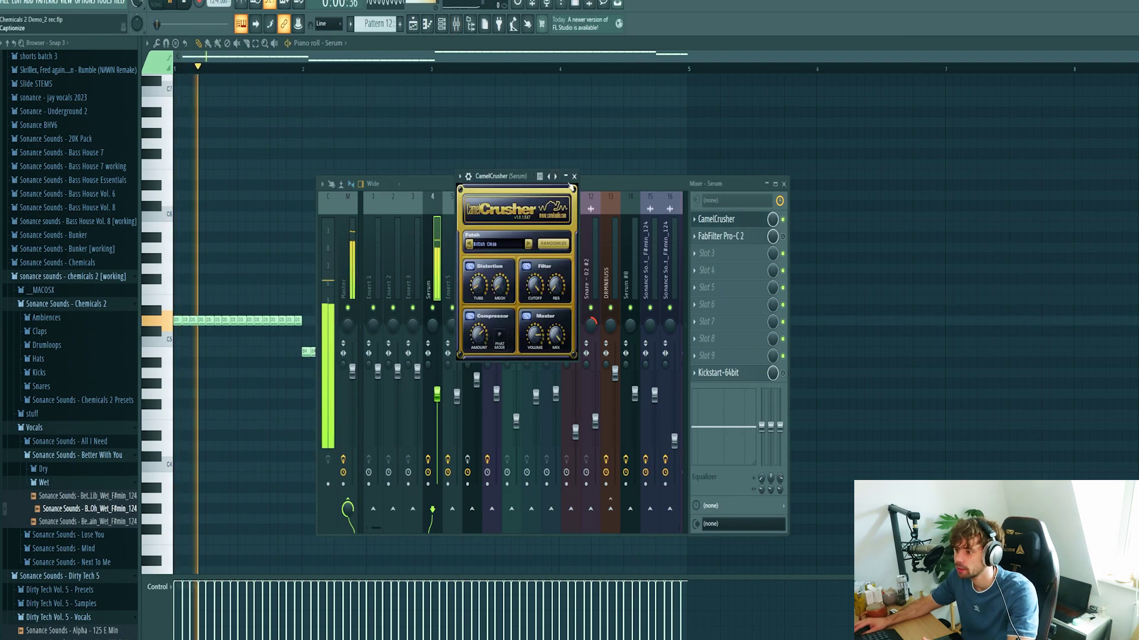
{"action": "left_click", "coordinate": [722, 238]}
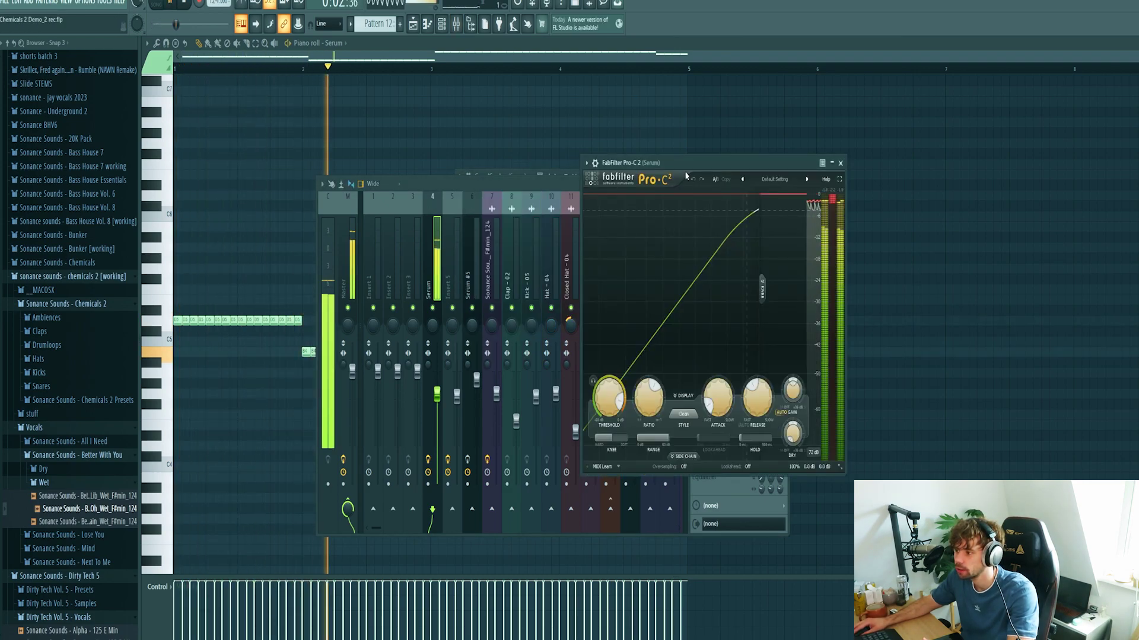
{"action": "left_click_drag", "start_coordinate": [712, 163], "coordinate": [541, 176]}
{"action": "left_click", "coordinate": [752, 372]}
{"action": "left_click", "coordinate": [751, 372]}
{"action": "key", "text": "F12"}
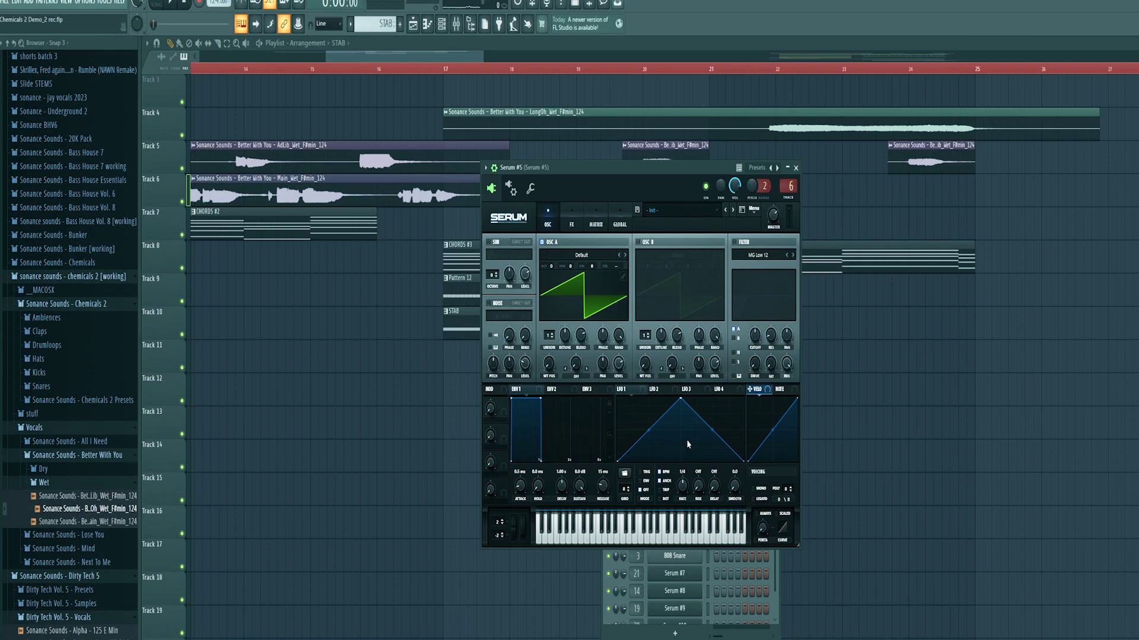
- Play the long STAB notes in the Serum #5 piano roll and load the Bass - Hold Me preset into Serum #5
{"action": "key", "text": "Escape"}
{"action": "left_click", "coordinate": [717, 450]}
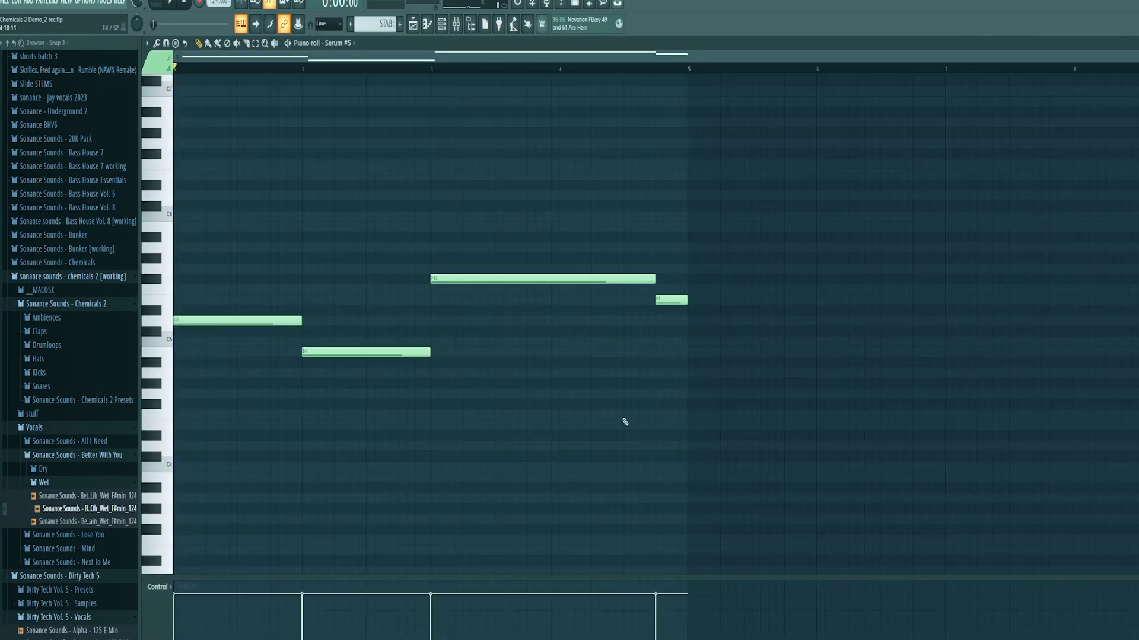
{"action": "key", "text": "space"}
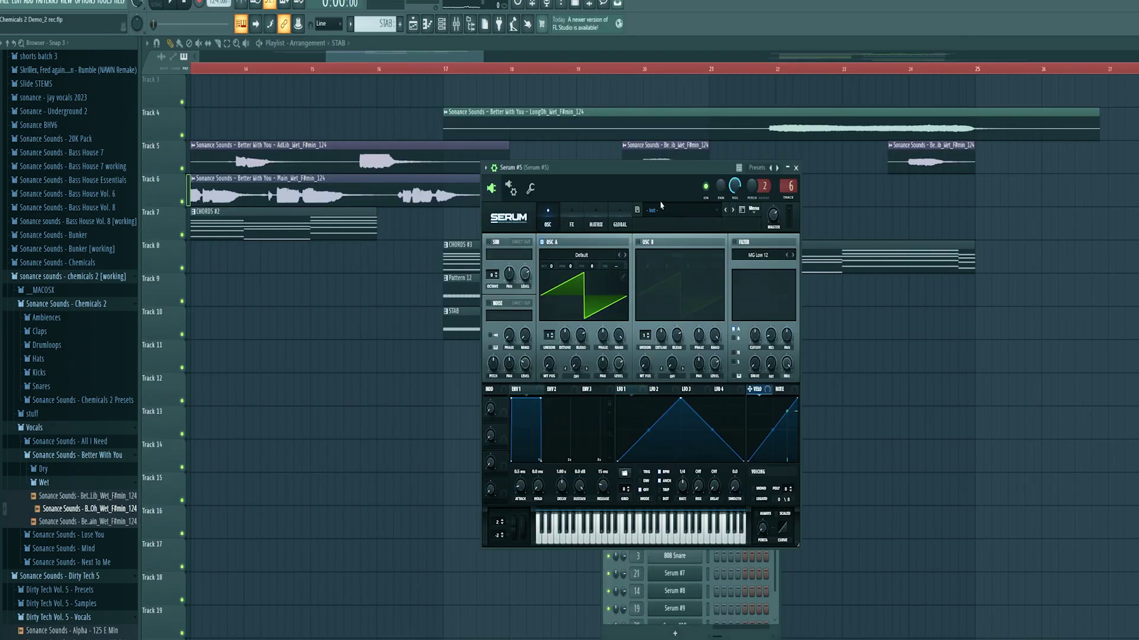
{"action": "left_click", "coordinate": [661, 207]}
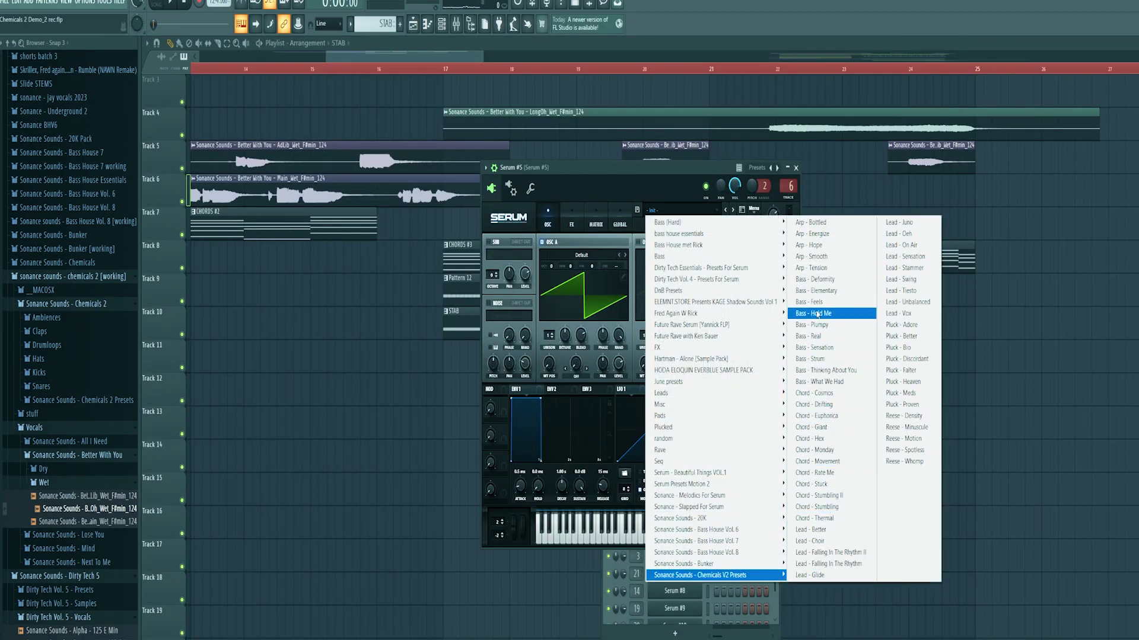
{"action": "left_click", "coordinate": [817, 314]}
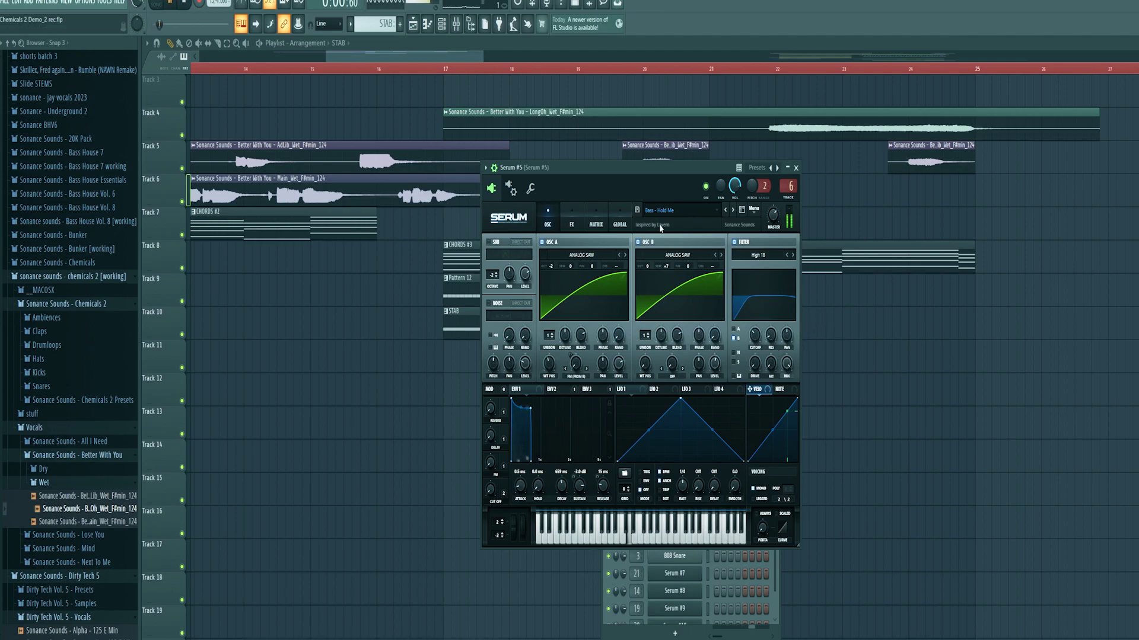
- Enable the first FabFilter Pro-Q 3 on the Serum #5 mixer insert and listen to its low cut on the stab
{"action": "left_click", "coordinate": [456, 25]}
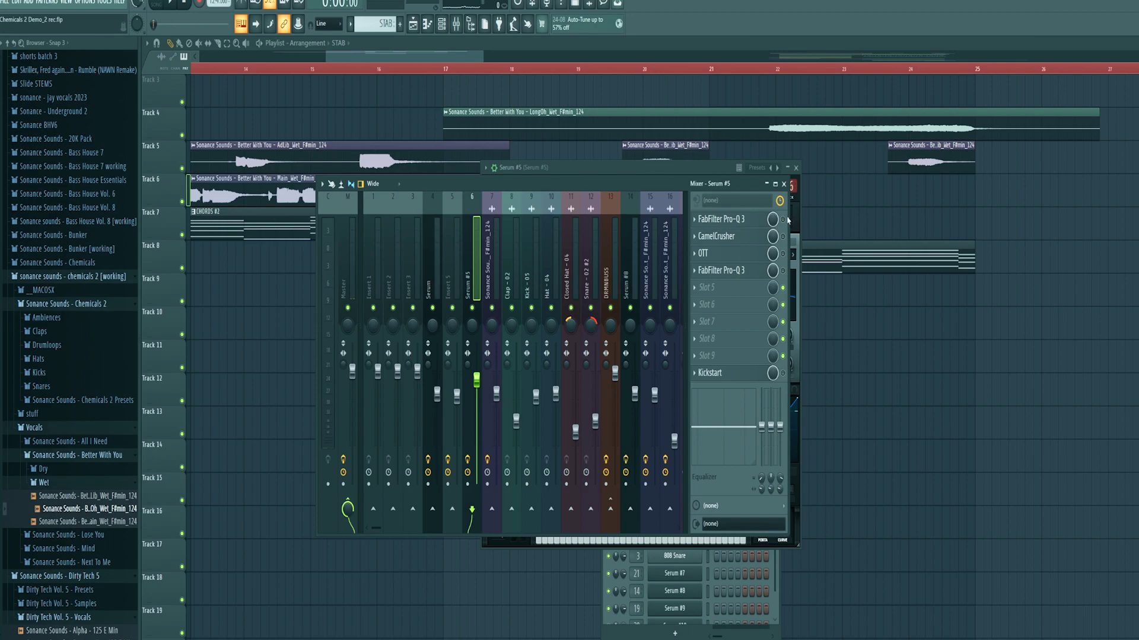
{"action": "left_click", "coordinate": [768, 220]}
{"action": "left_click_drag", "start_coordinate": [955, 236], "coordinate": [559, 176]}
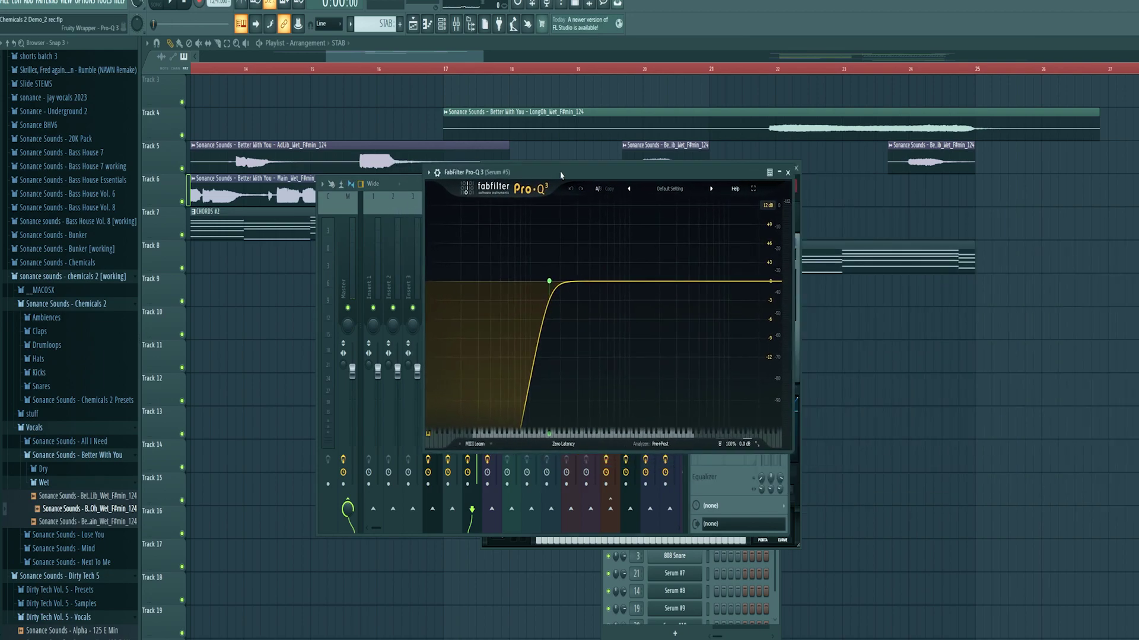
{"action": "key", "text": "space"}
{"action": "left_click", "coordinate": [788, 172]}
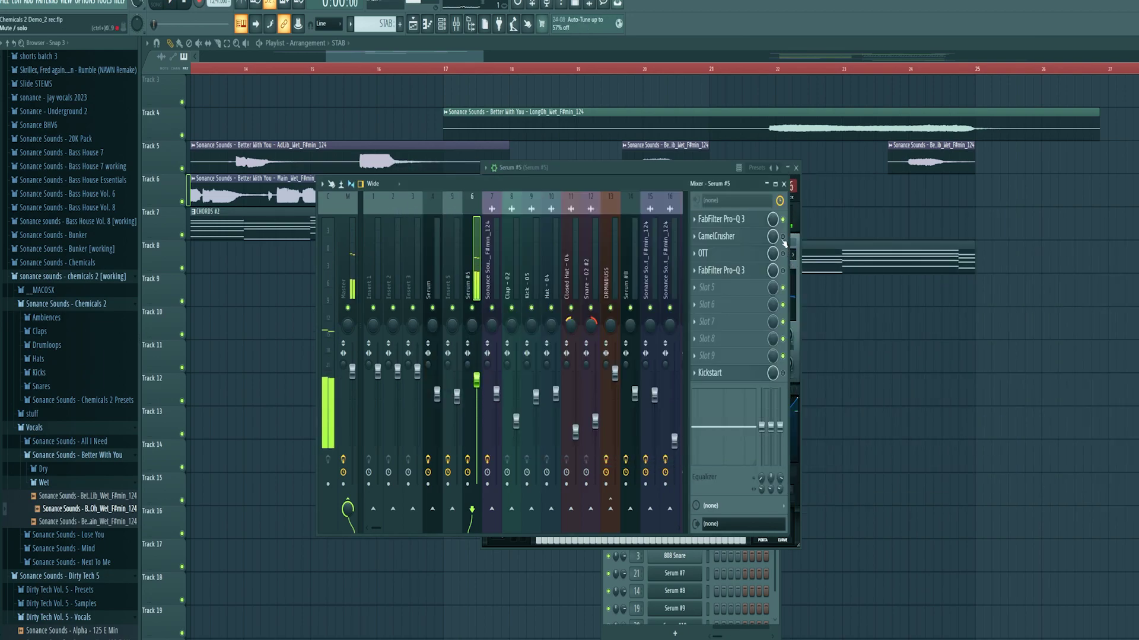
{"action": "key", "text": "space"}
- Enable CamelCrusher and OTT on the Serum #5 insert, checking their settings while the stab plays
{"action": "left_click", "coordinate": [729, 240]}
{"action": "left_click_drag", "start_coordinate": [261, 198], "coordinate": [596, 185]}
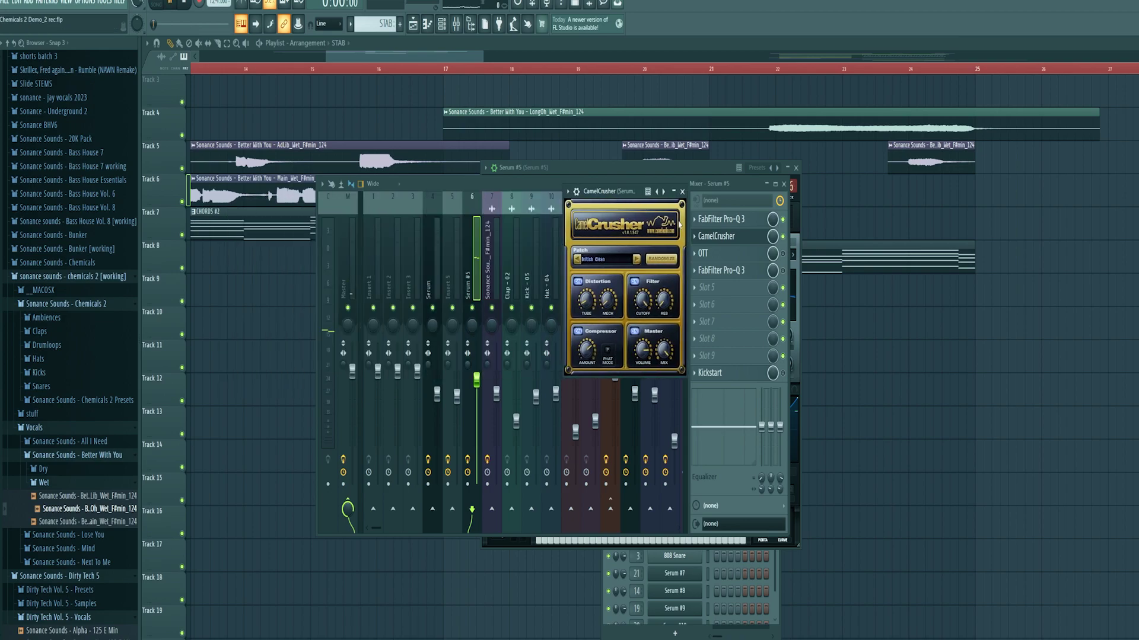
{"action": "key", "text": "space"}
{"action": "left_click", "coordinate": [731, 259]}
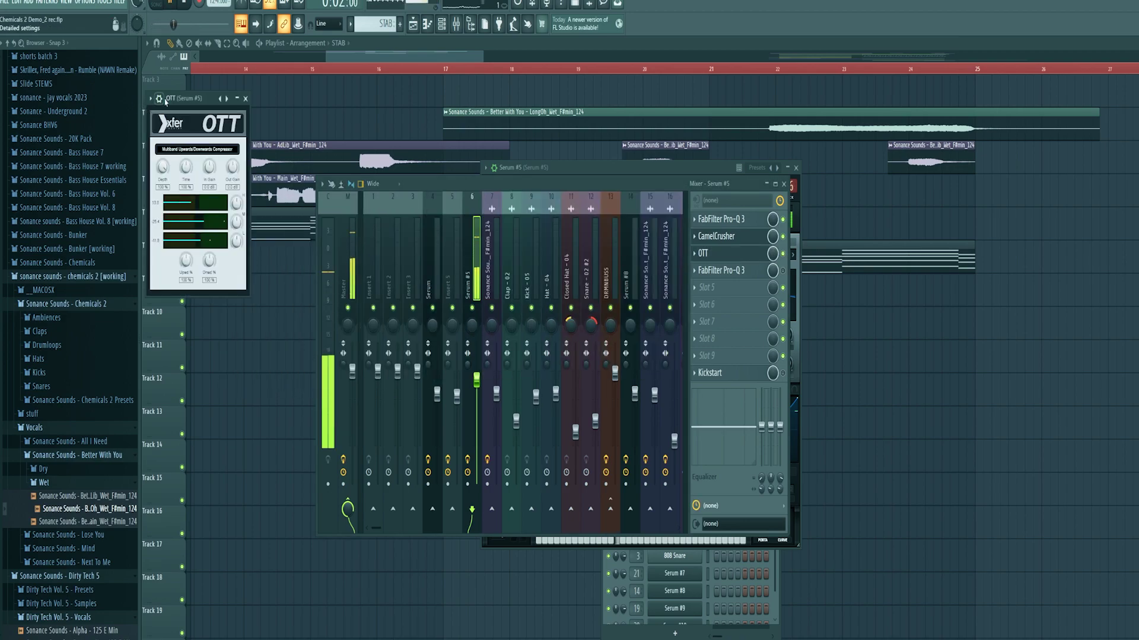
{"action": "left_click_drag", "start_coordinate": [165, 102], "coordinate": [533, 166]}
- Enable the second FabFilter Pro-Q 3 on the Serum #5 insert and solo its cut around 3 kHz to hear the reduced frequencies
{"action": "left_click", "coordinate": [783, 271]}
{"action": "left_click", "coordinate": [730, 271]}
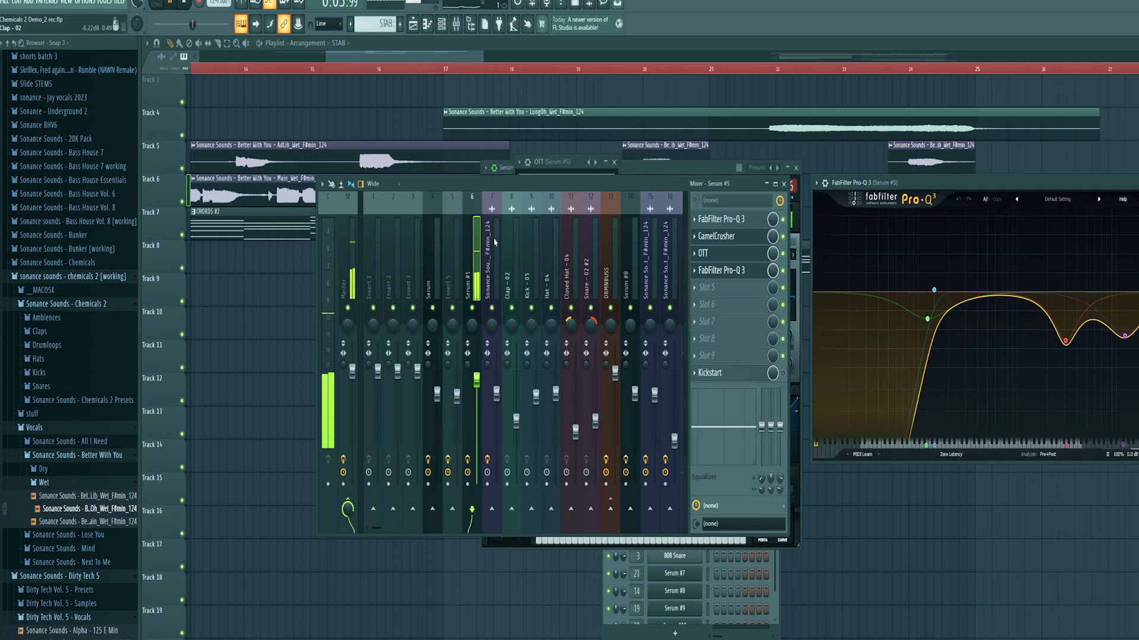
{"action": "left_click_drag", "start_coordinate": [919, 183], "coordinate": [556, 156]}
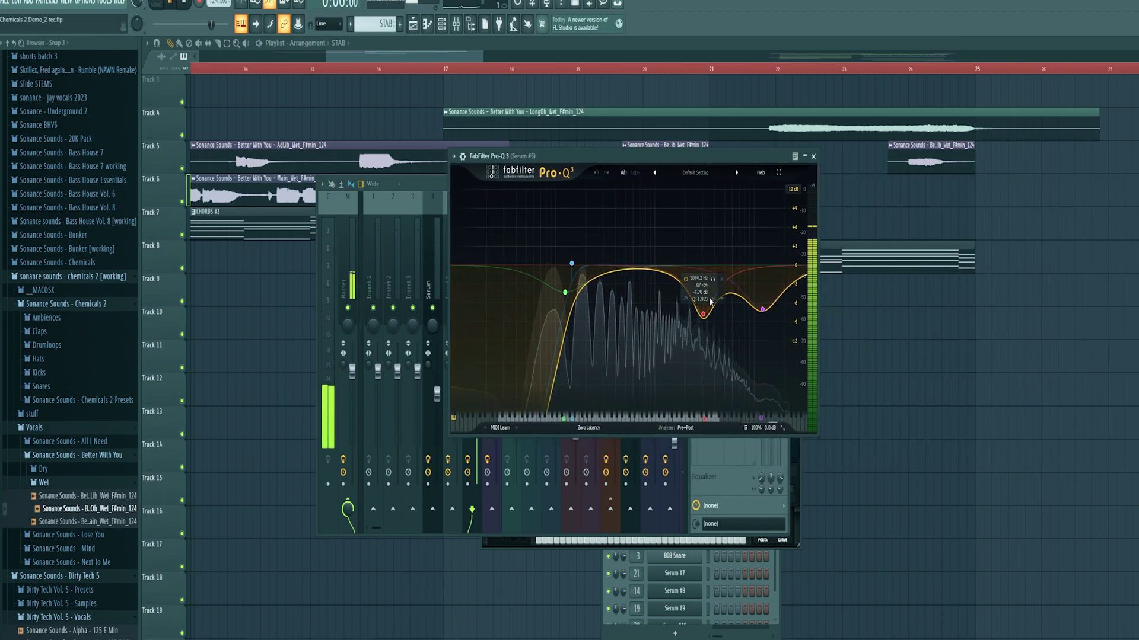
{"action": "left_click", "coordinate": [714, 280]}
{"action": "scroll", "coordinate": [715, 280], "scroll_direction": "down", "scroll_amount": 3}
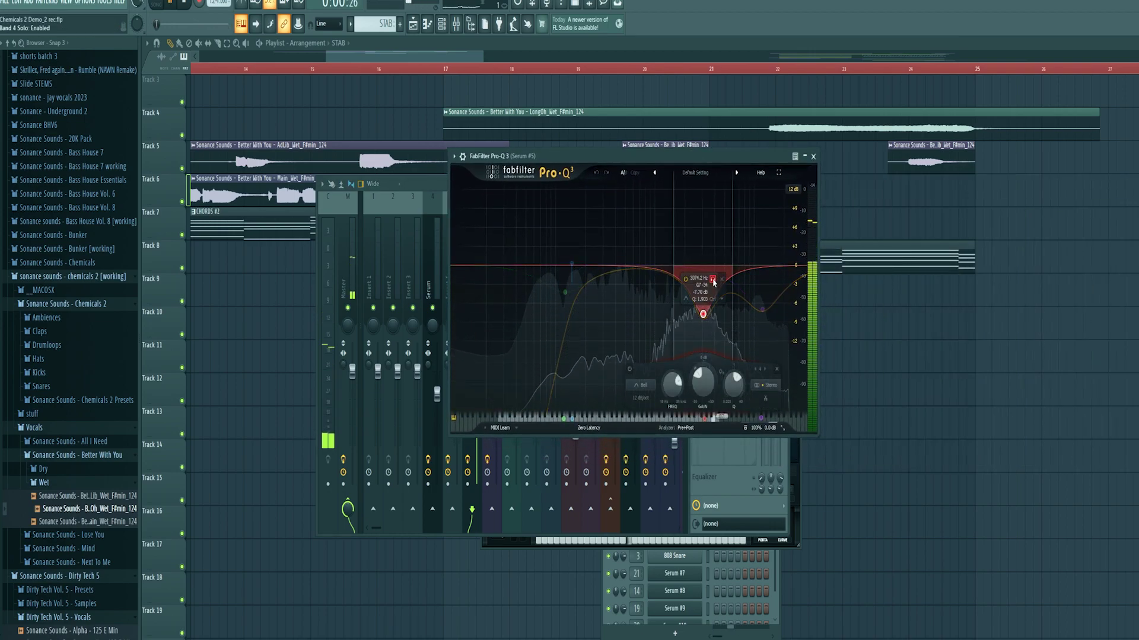
{"action": "key", "text": "Escape"}
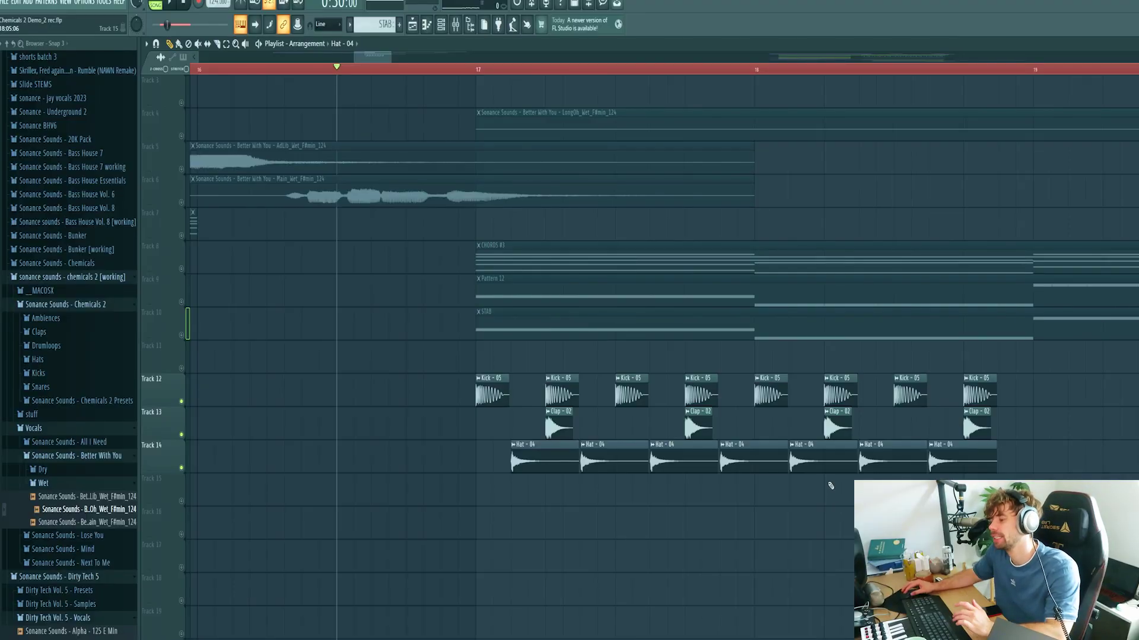
- Unmute the snares on Track 15 and the closed hats on Track 16, playing the drum loop from before bar 17
{"action": "key", "text": "space"}
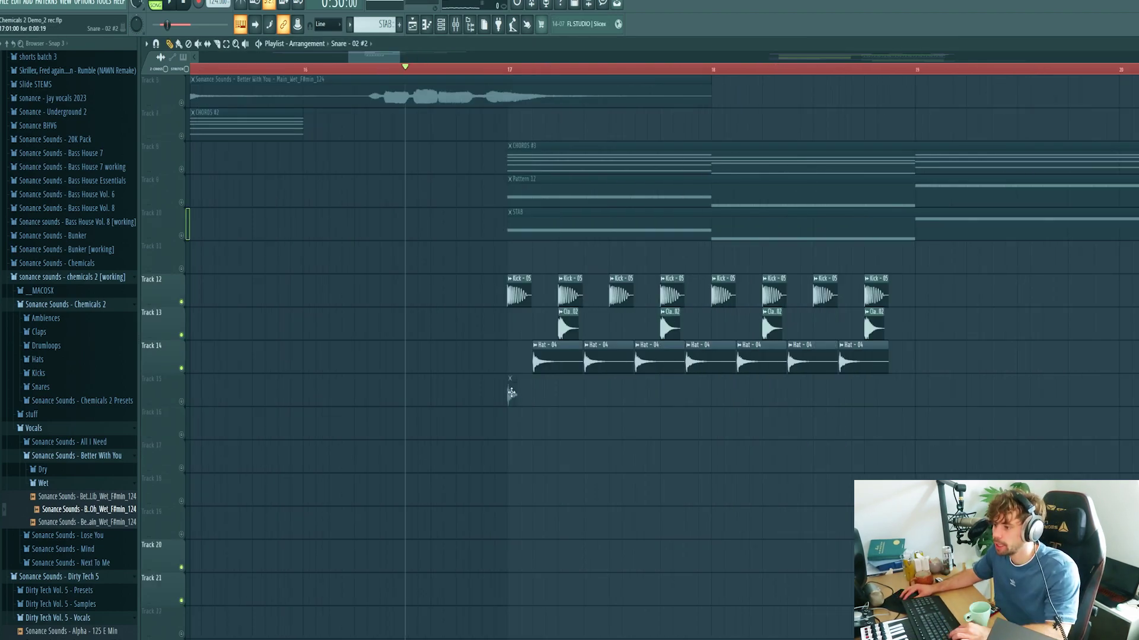
{"action": "left_click", "coordinate": [181, 401]}
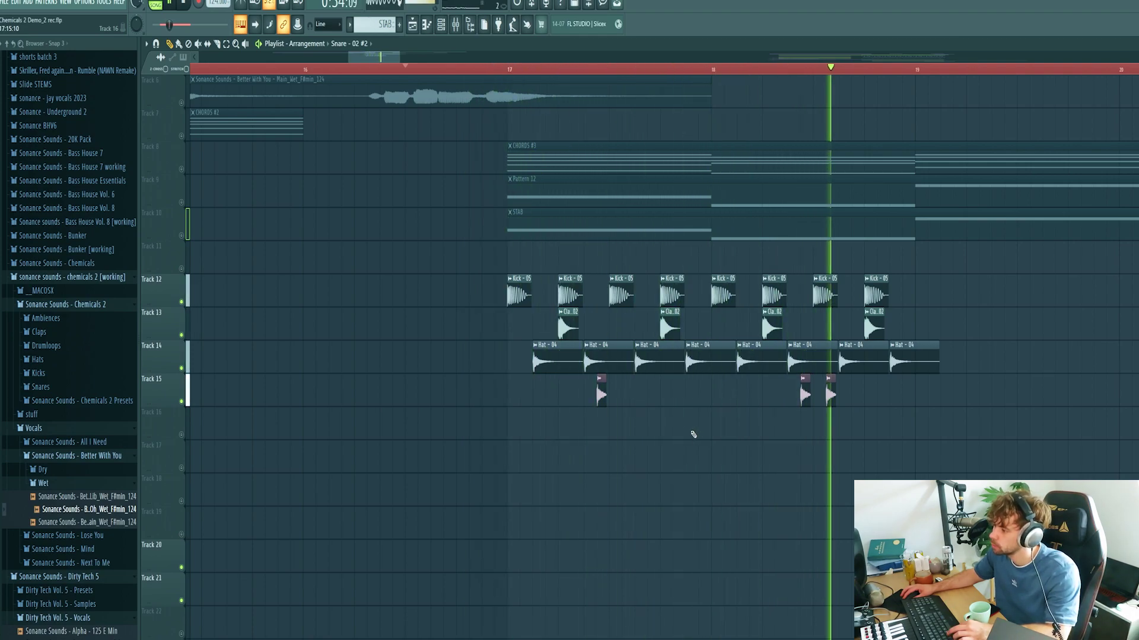
{"action": "key", "text": "space"}
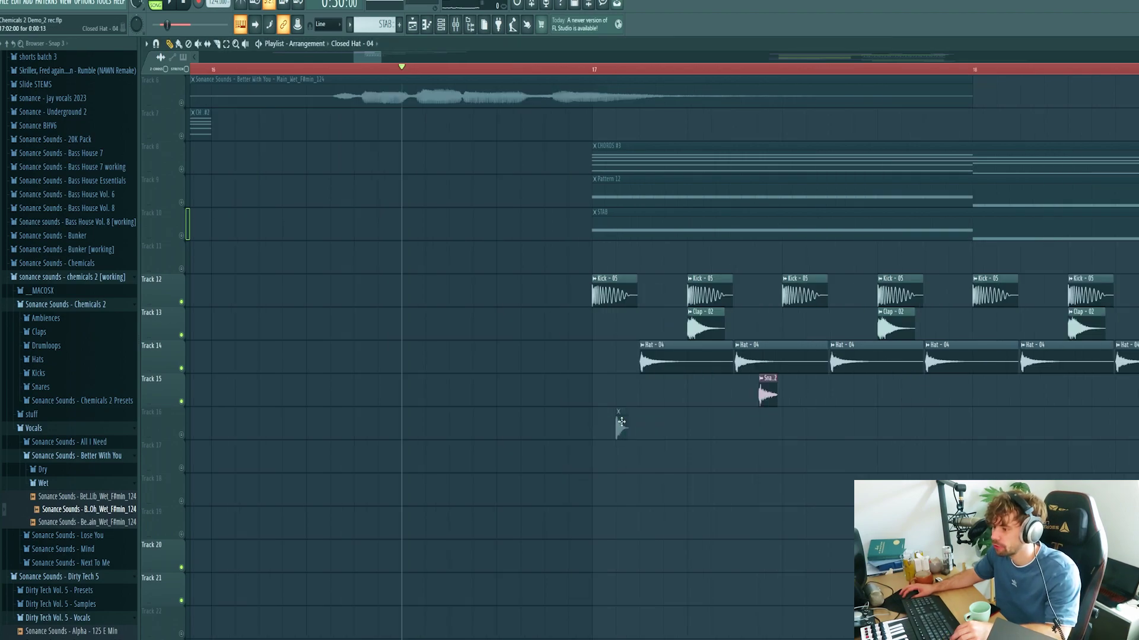
{"action": "left_click", "coordinate": [182, 436]}
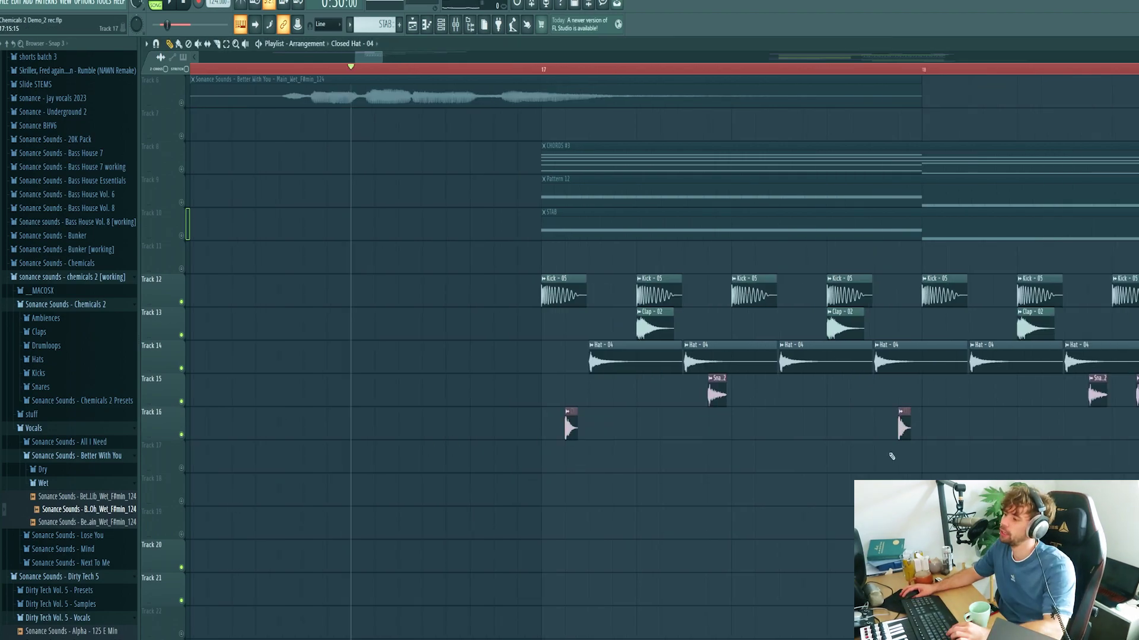
{"action": "scroll", "coordinate": [612, 467], "scroll_direction": "down", "scroll_amount": 2}
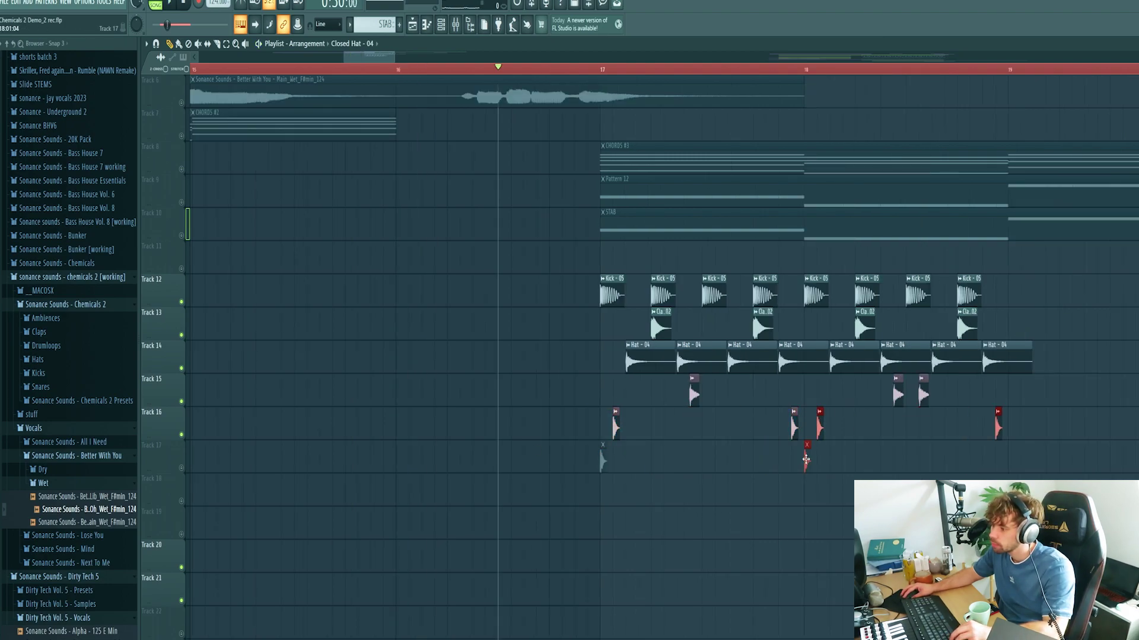
{"action": "scroll", "coordinate": [589, 125], "scroll_direction": "right", "scroll_amount": 1}
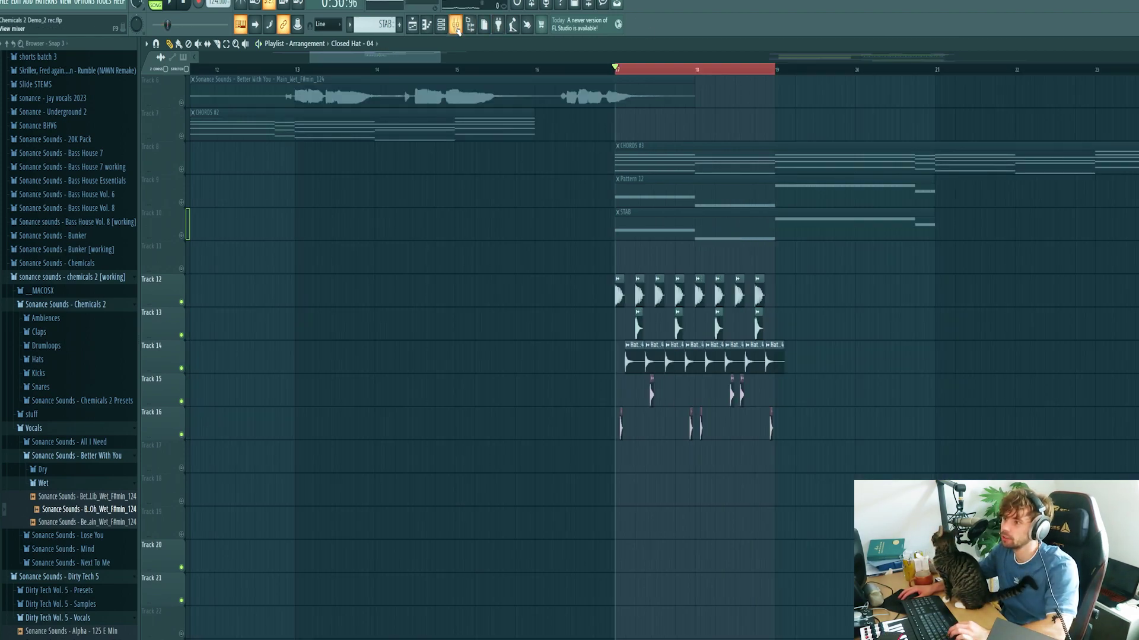
- Review Fruity soft clipper and BitterSweet v3 on the DRMNBUSS mixer insert while looping the drums at bars 17 and 18
{"action": "left_click", "coordinate": [455, 25]}
{"action": "left_click", "coordinate": [718, 219]}
{"action": "left_click_drag", "start_coordinate": [336, 185], "coordinate": [654, 153]}
{"action": "key", "text": "space"}
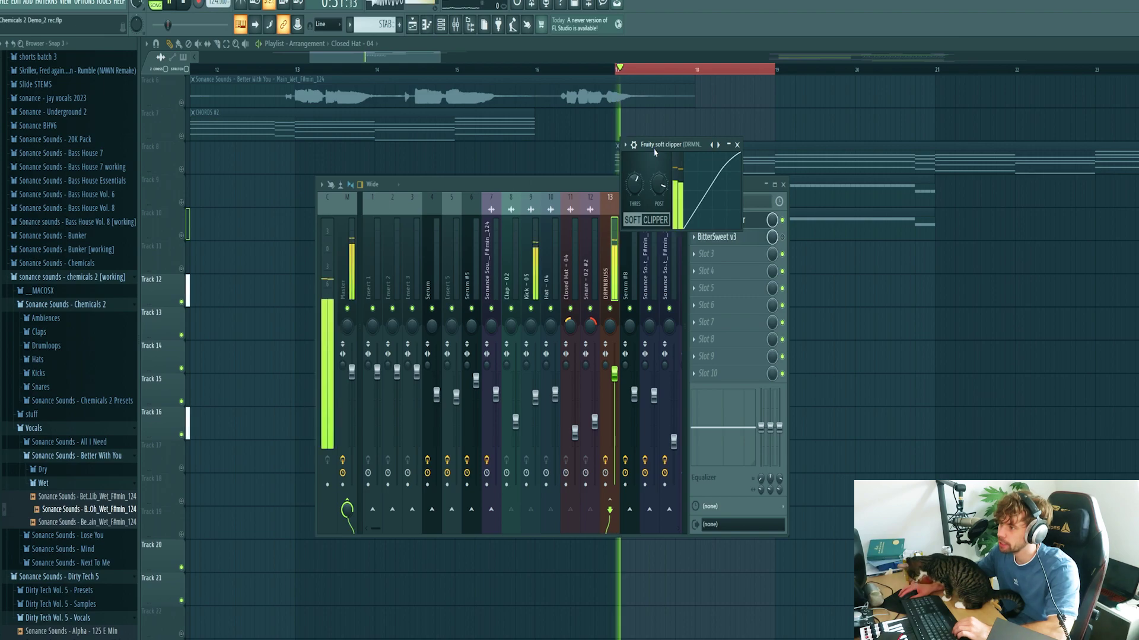
{"action": "left_click", "coordinate": [755, 238]}
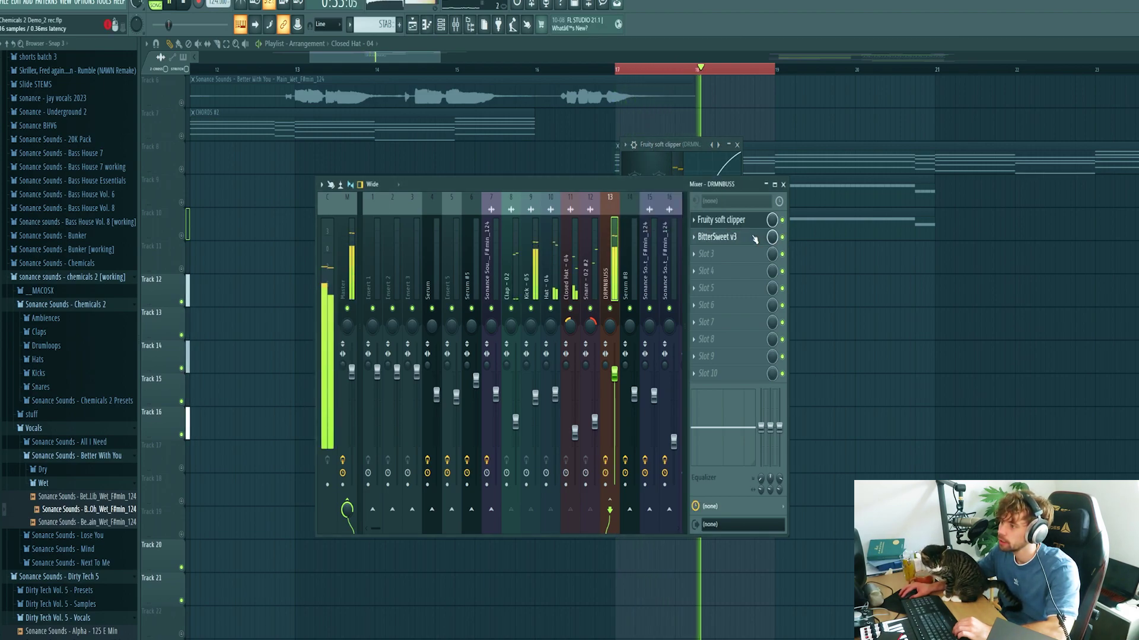
{"action": "left_click", "coordinate": [717, 237]}
{"action": "left_click_drag", "start_coordinate": [332, 186], "coordinate": [672, 185]}
{"action": "key", "text": "space"}
{"action": "key", "text": "space"}
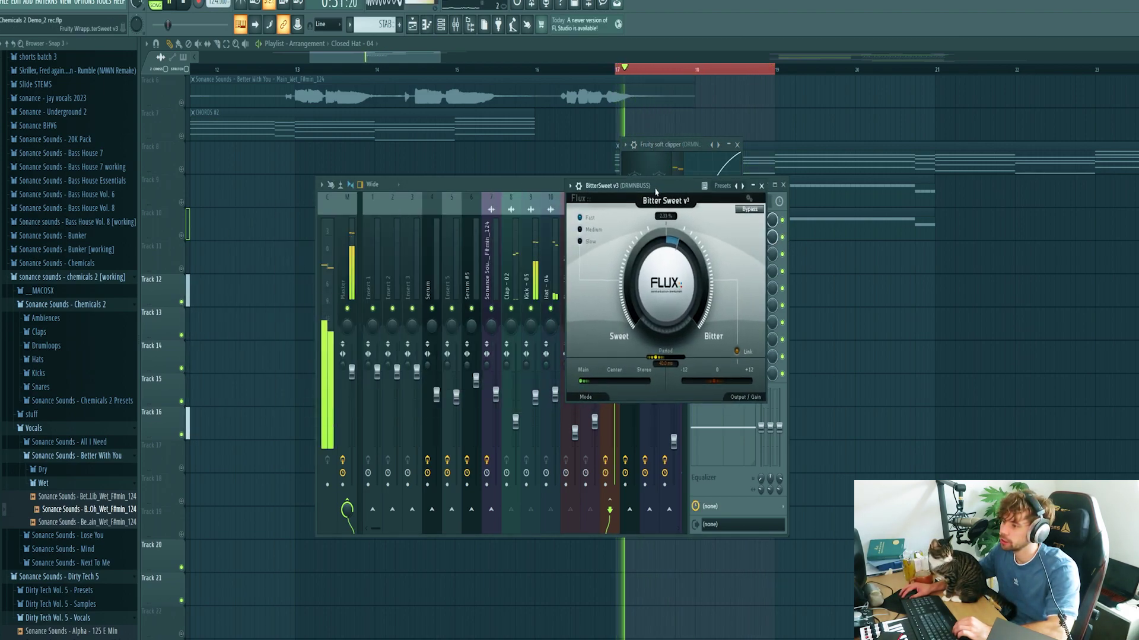
{"action": "key", "text": "F12"}
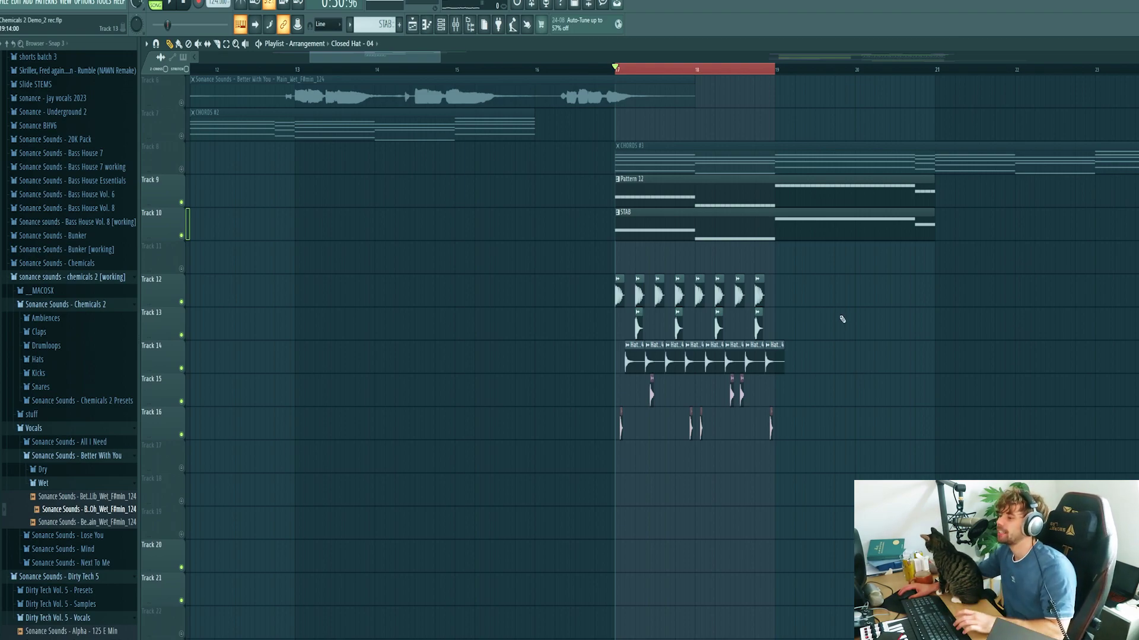
- Duplicate the two-bar drum loop on Tracks 12 to 16 so the drums fill bars 17 to 20
{"action": "key", "text": "ctrl+b"}
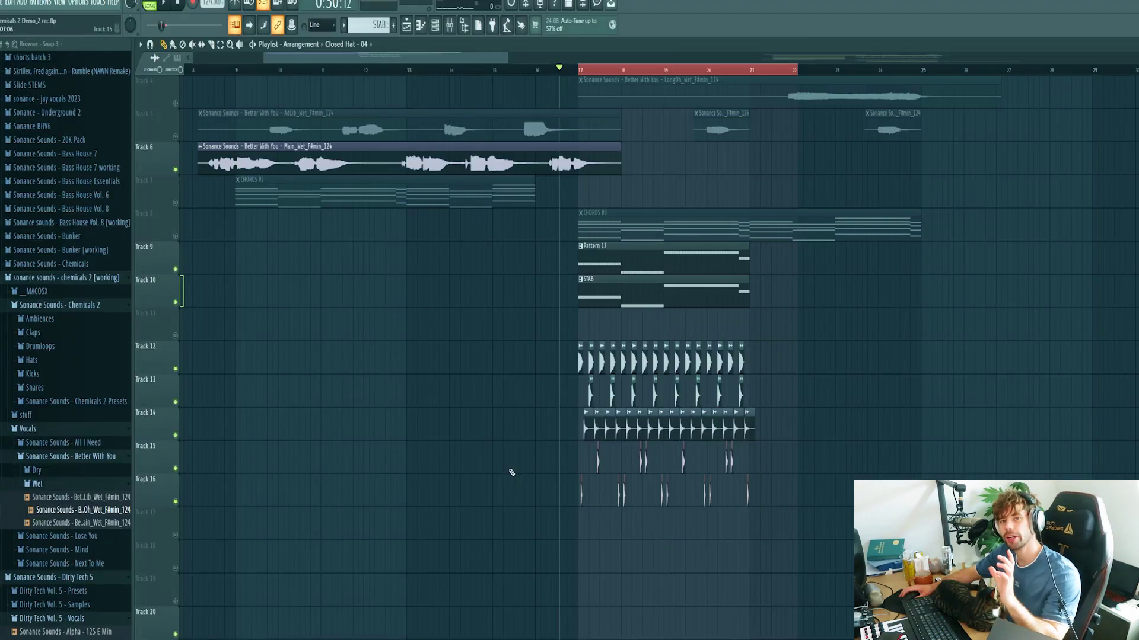
- Move the LongOh vocal clip on Track 4 earlier so its audible part starts at bar 17, and solo the track
{"action": "scroll", "coordinate": [570, 462], "scroll_direction": "up", "scroll_amount": 3}
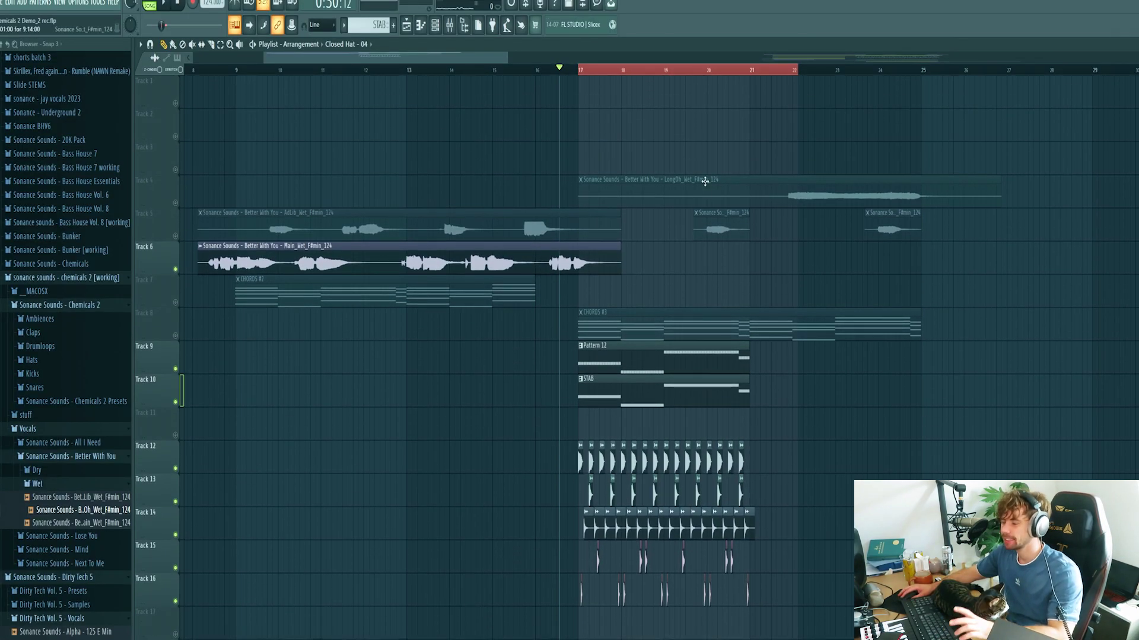
{"action": "left_click_drag", "start_coordinate": [704, 181], "coordinate": [501, 188]}
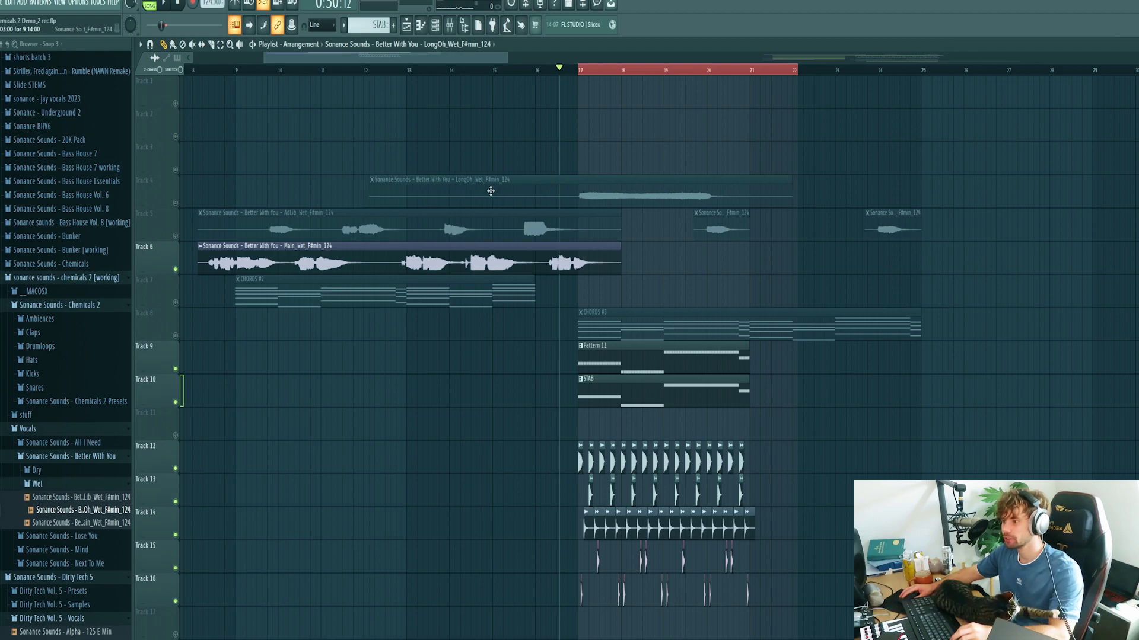
{"action": "right_click", "coordinate": [179, 205]}
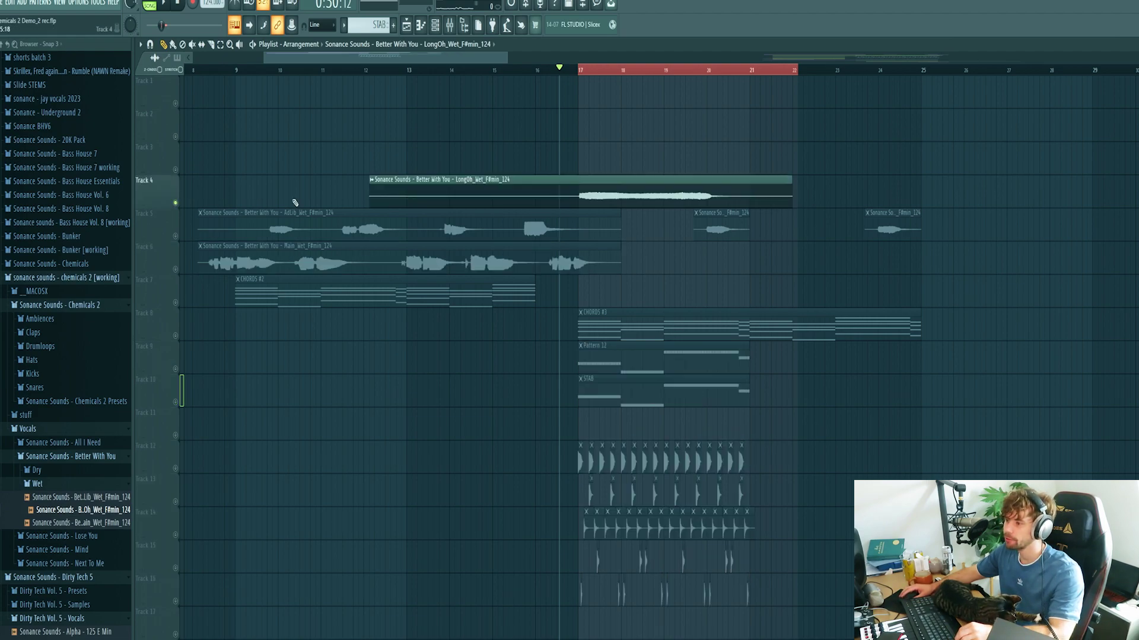
- Play the LongOh vocal from bar 17 and review FabFilter Pro-C 2 on its mixer insert
{"action": "scroll", "coordinate": [543, 204], "scroll_direction": "up", "scroll_amount": 1}
{"action": "key", "text": "space"}
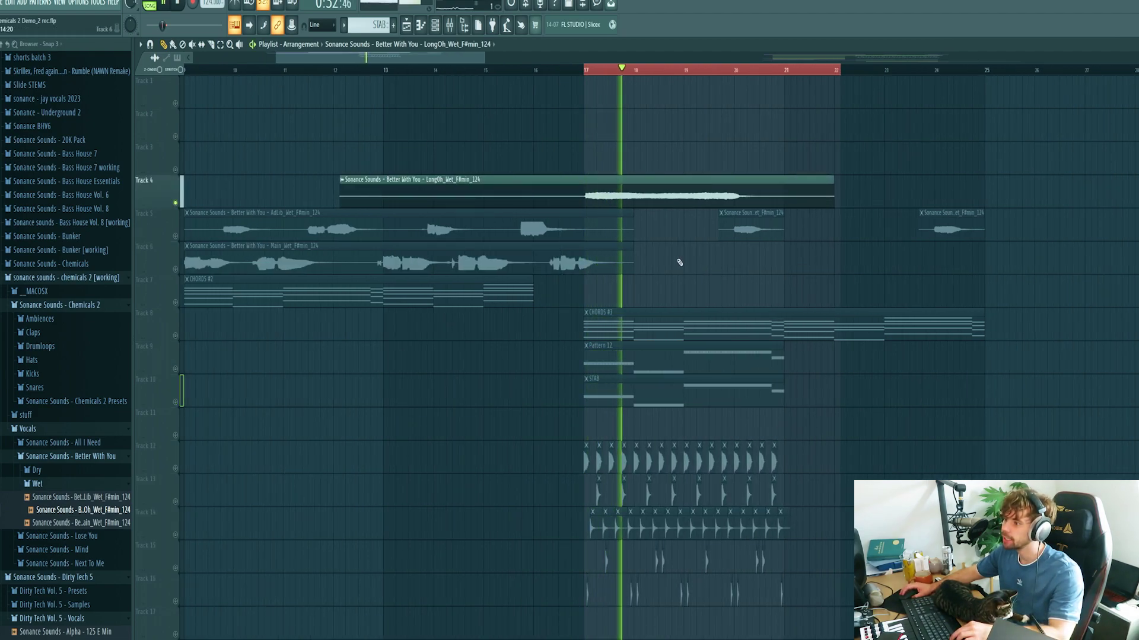
{"action": "key", "text": "space"}
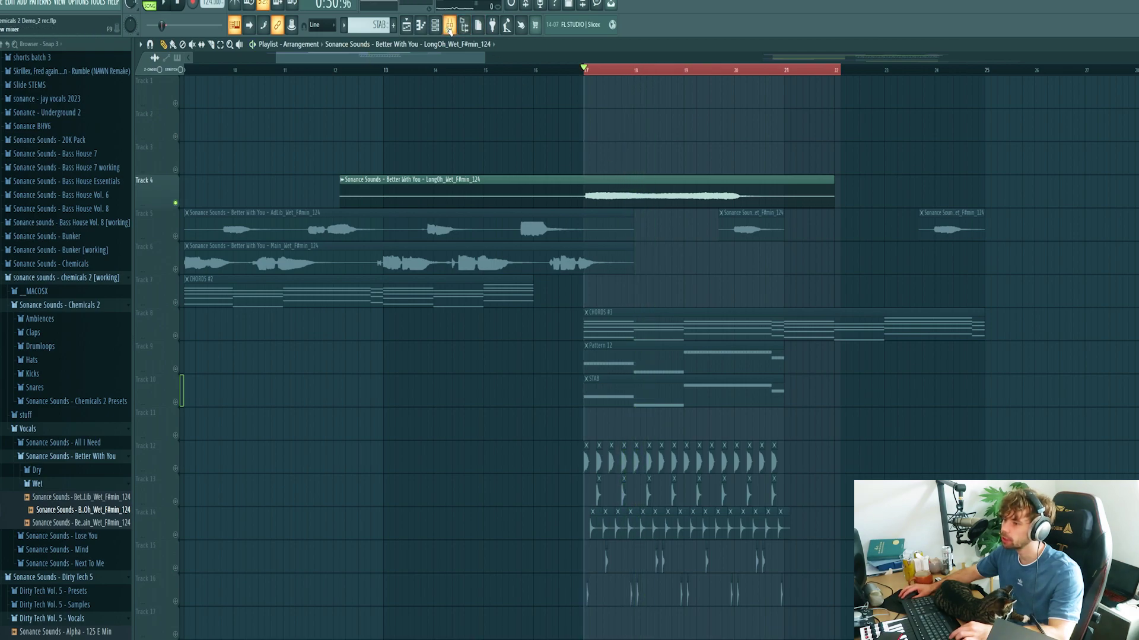
{"action": "left_click", "coordinate": [449, 28]}
{"action": "left_click", "coordinate": [714, 220]}
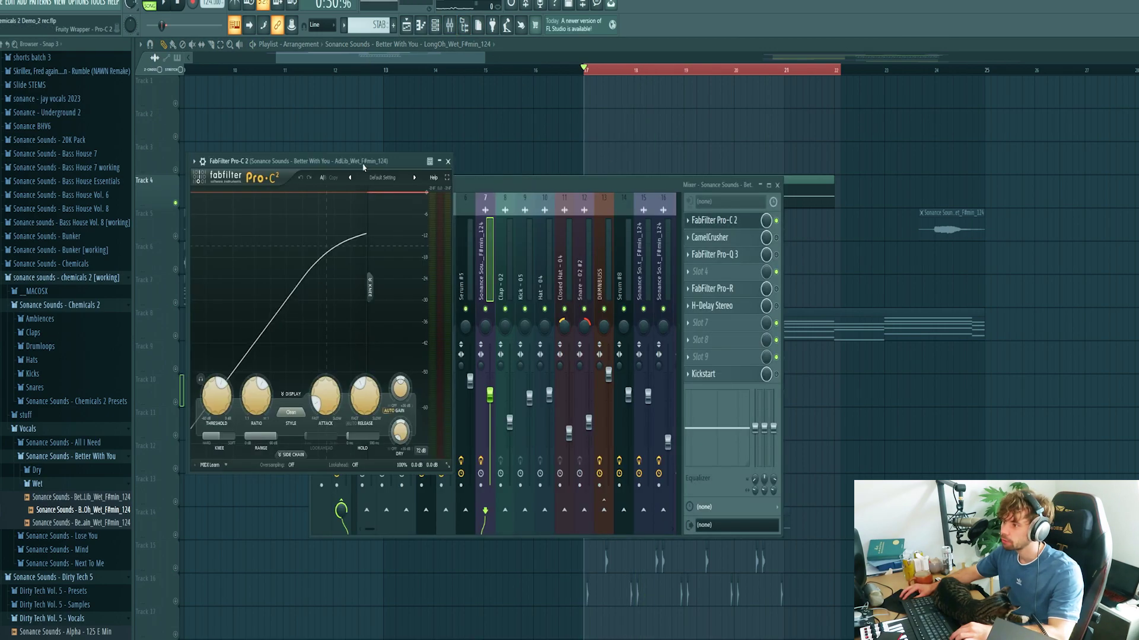
{"action": "left_click_drag", "start_coordinate": [384, 170], "coordinate": [506, 174]}
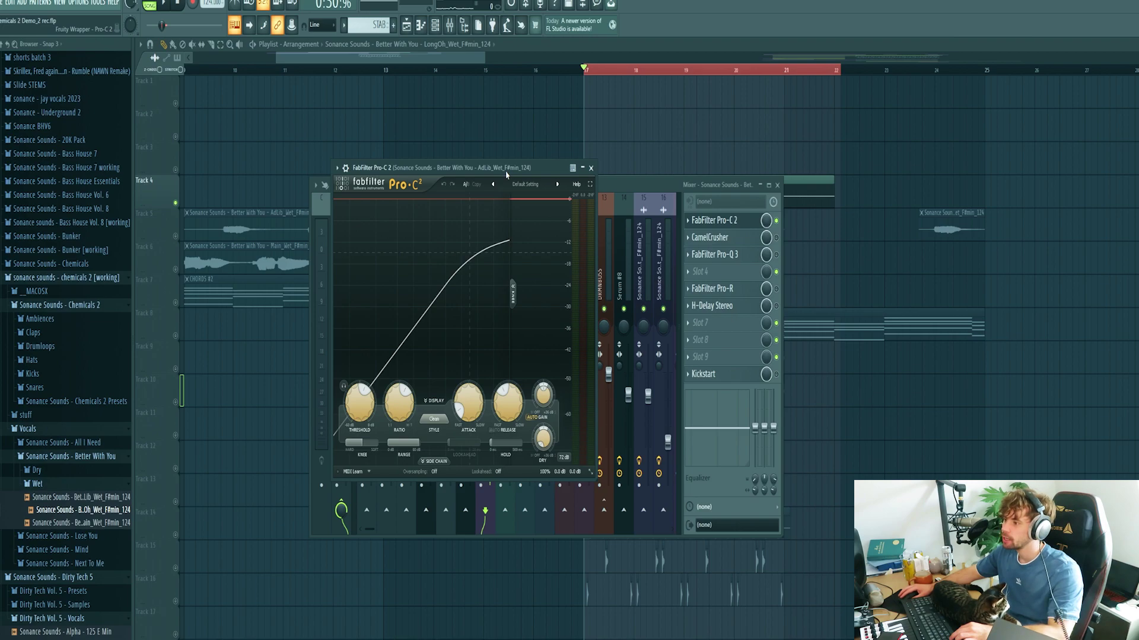
{"action": "key", "text": "space"}
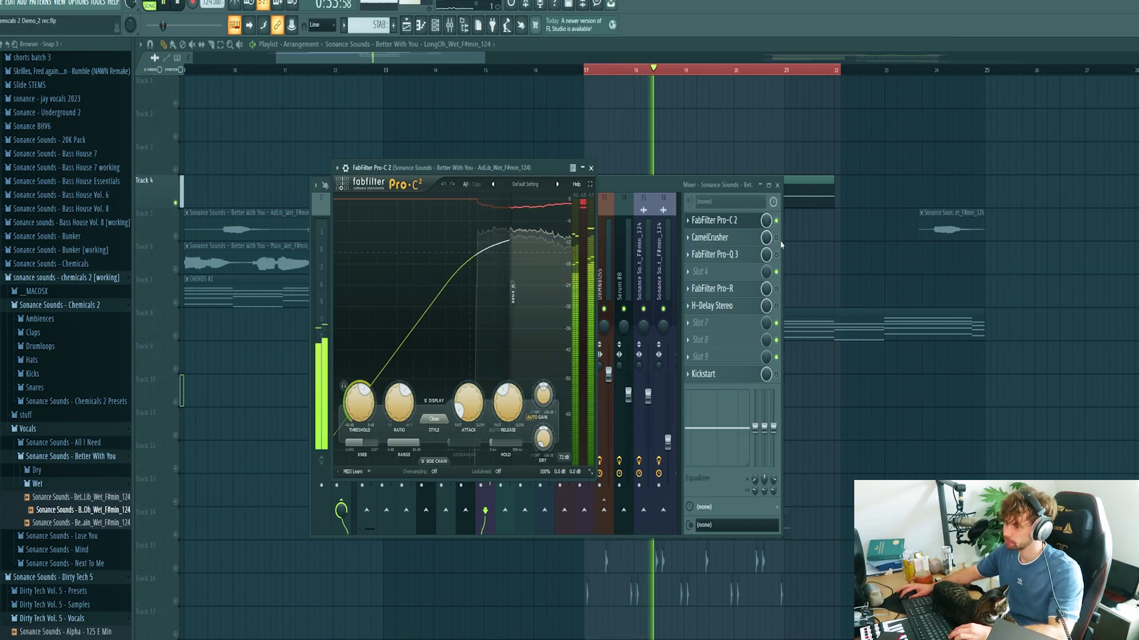
{"action": "key", "text": "space"}
- Enable CamelCrusher on the vocal's mixer insert and audition it on the LongOh clip
{"action": "left_click", "coordinate": [776, 239]}
{"action": "left_click", "coordinate": [746, 238]}
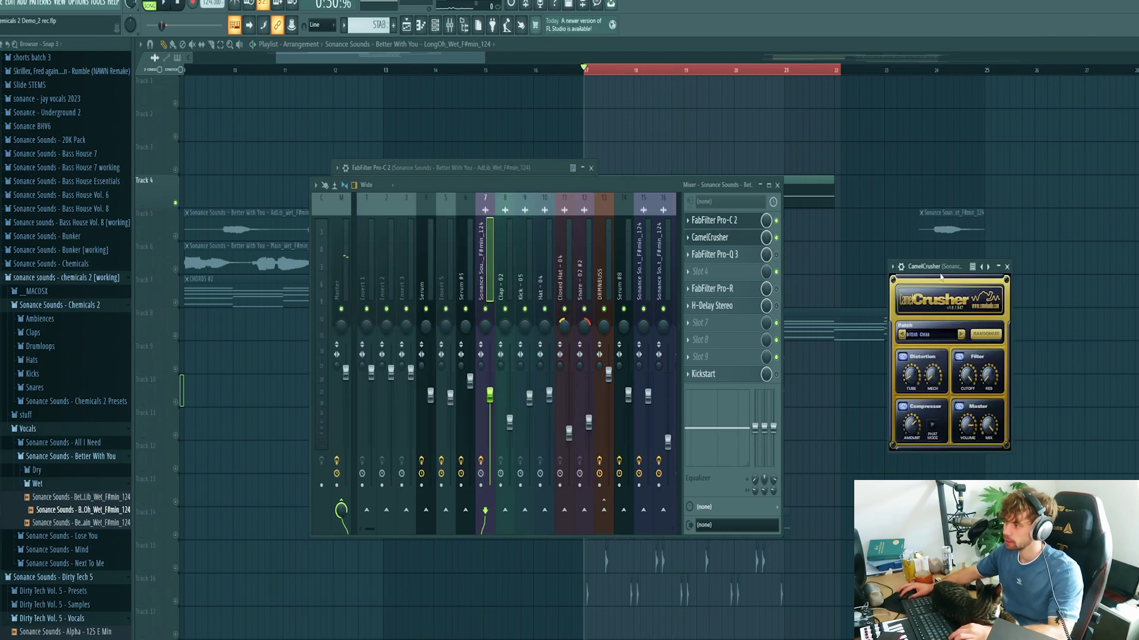
{"action": "left_click_drag", "start_coordinate": [941, 276], "coordinate": [603, 178]}
{"action": "key", "text": "space"}
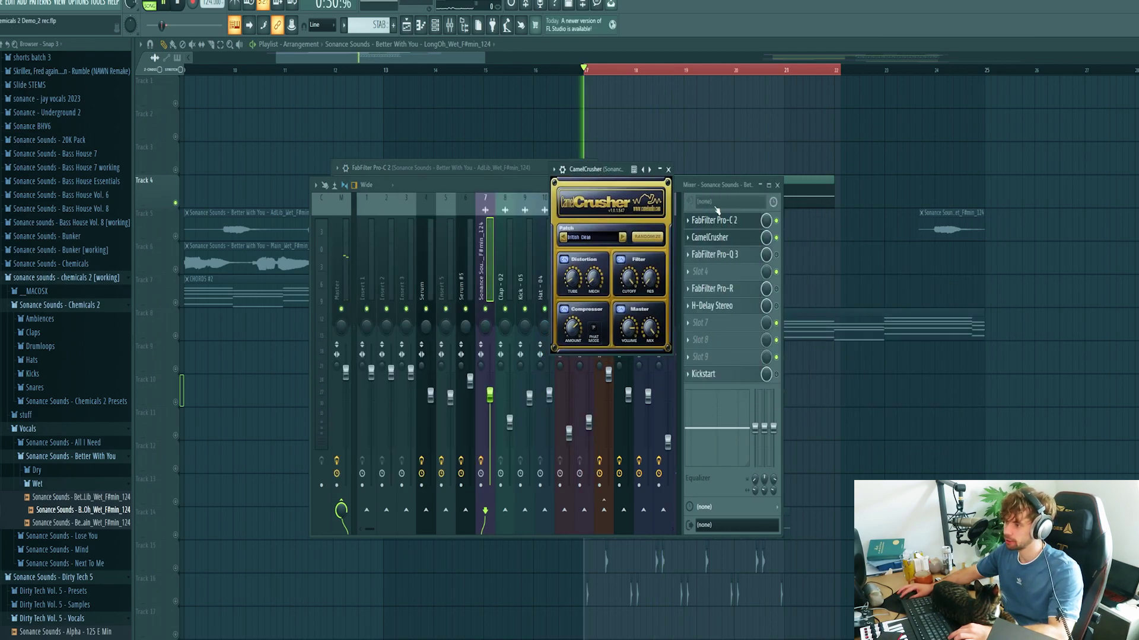
{"action": "key", "text": "space"}
- Enable FabFilter Pro-Q 3 on the vocal's mixer insert and check its EQ curve during playback
{"action": "left_click", "coordinate": [777, 255]}
{"action": "left_click", "coordinate": [731, 254]}
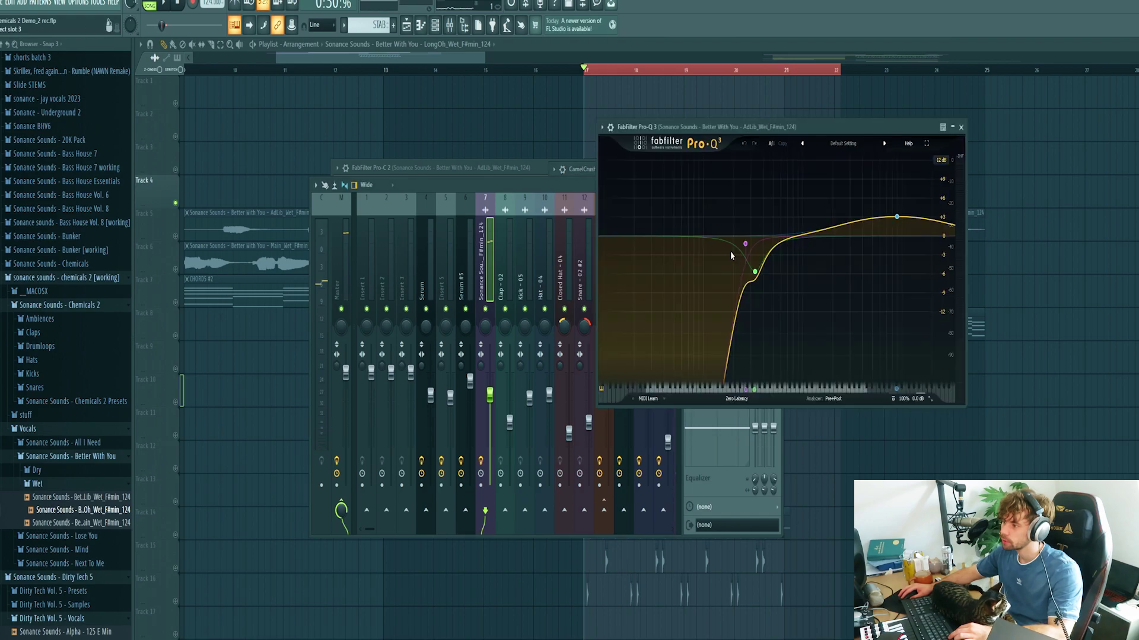
{"action": "left_click_drag", "start_coordinate": [773, 130], "coordinate": [586, 142]}
{"action": "key", "text": "space"}
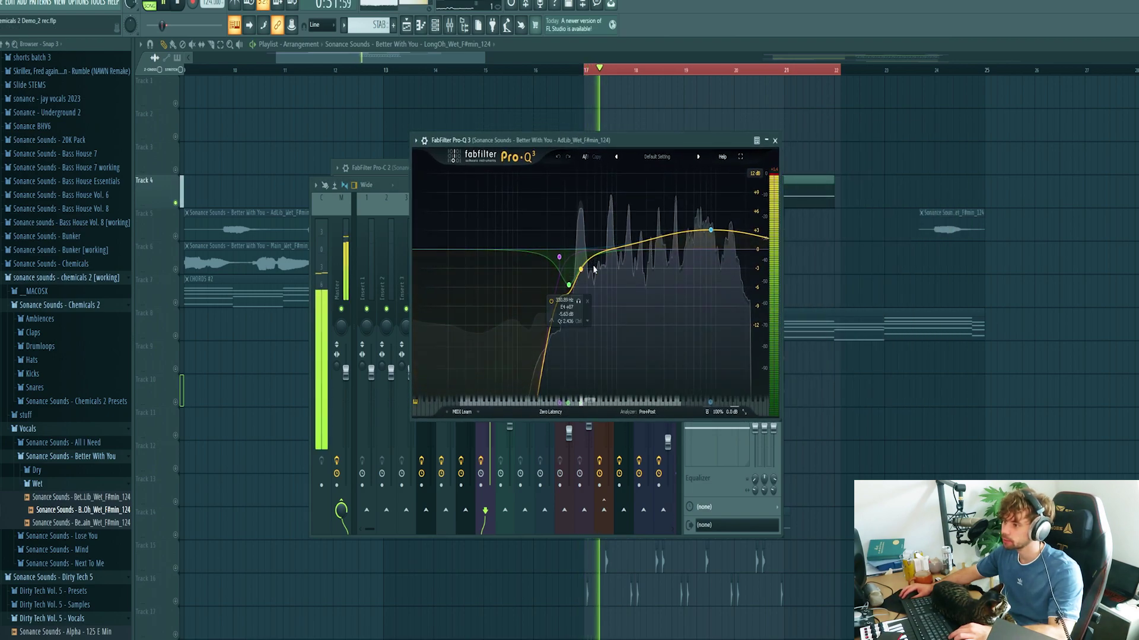
{"action": "left_click", "coordinate": [775, 141]}
- Load Gross Beat into slot 4 of the vocal's mixer insert with the Momentary preset
{"action": "left_click", "coordinate": [774, 270]}
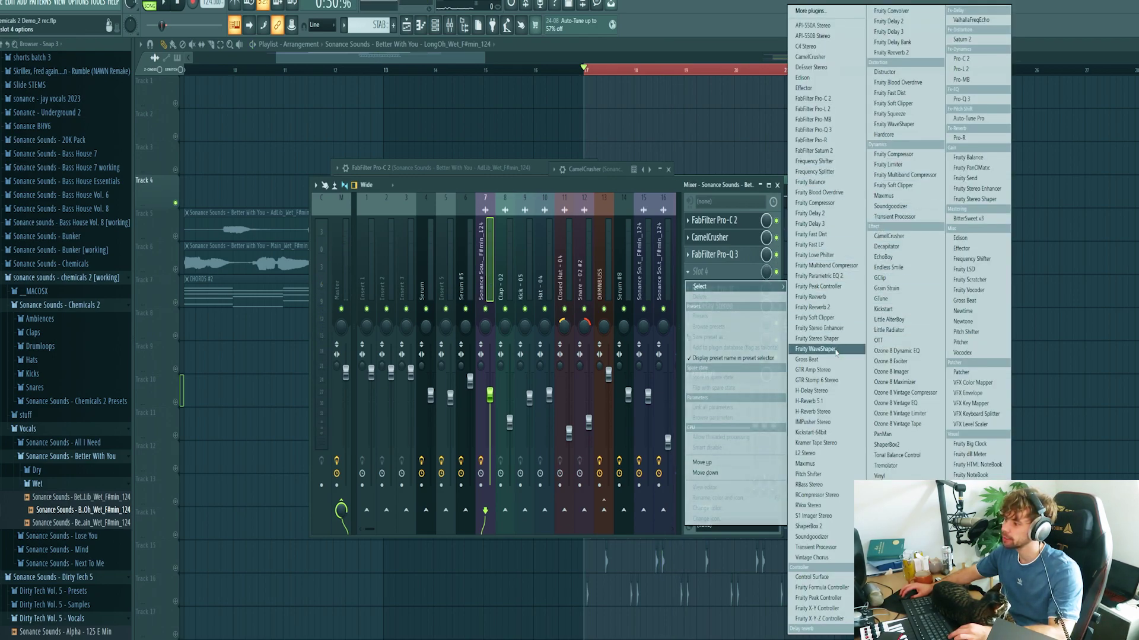
{"action": "left_click", "coordinate": [807, 359]}
{"action": "left_click", "coordinate": [509, 134]}
{"action": "left_click", "coordinate": [517, 160]}
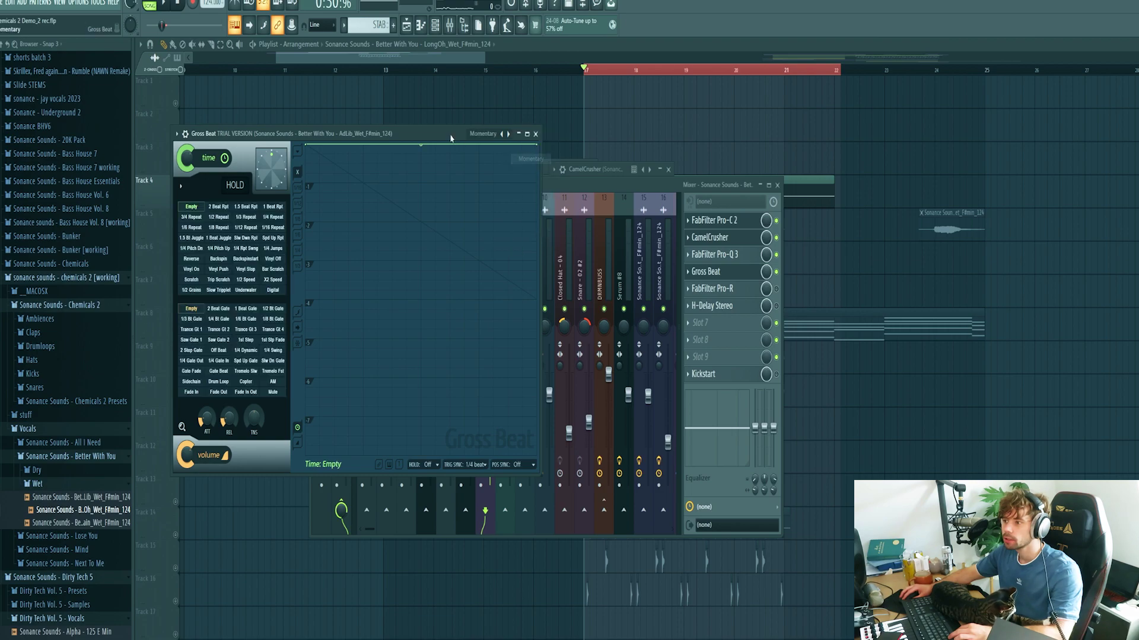
{"action": "left_click_drag", "start_coordinate": [448, 136], "coordinate": [731, 206]}
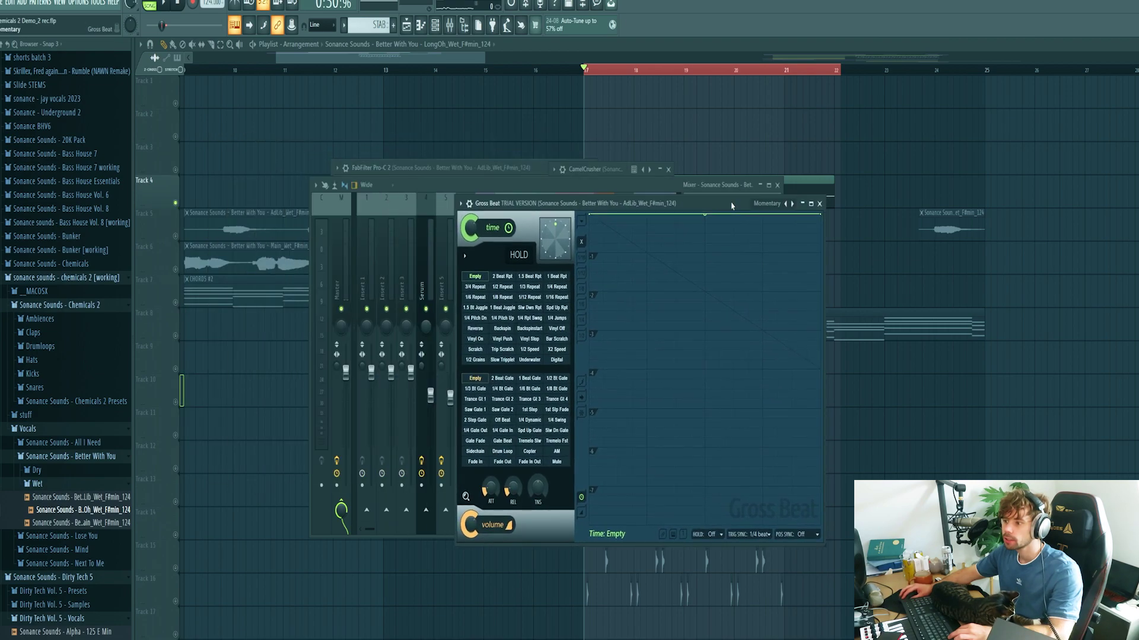
- Set Gross Beat's volume slot to 1/4 Bt Gate and audition the gated vocal
{"action": "left_click", "coordinate": [502, 389]}
{"action": "key", "text": "space"}
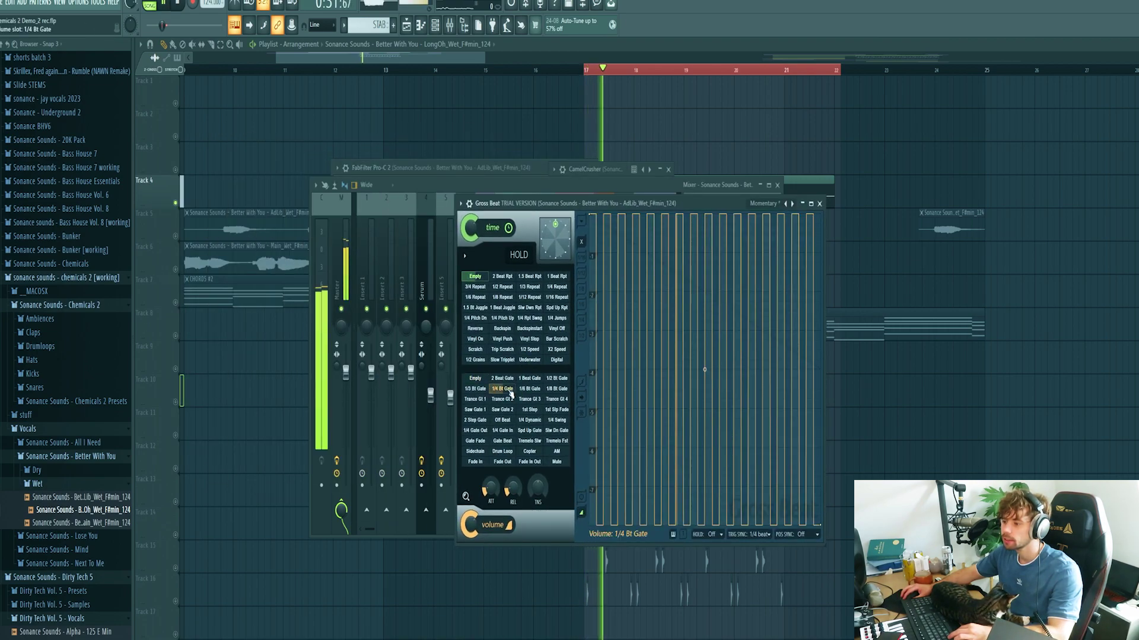
{"action": "key", "text": "space"}
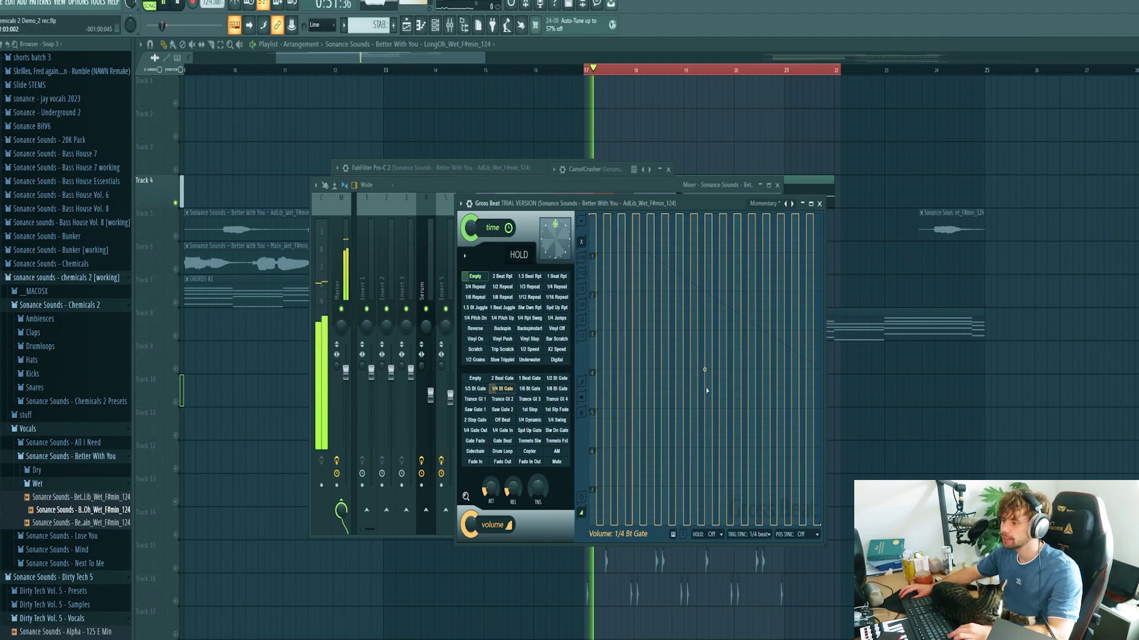
{"action": "left_click", "coordinate": [819, 203]}
{"action": "key", "text": "space"}
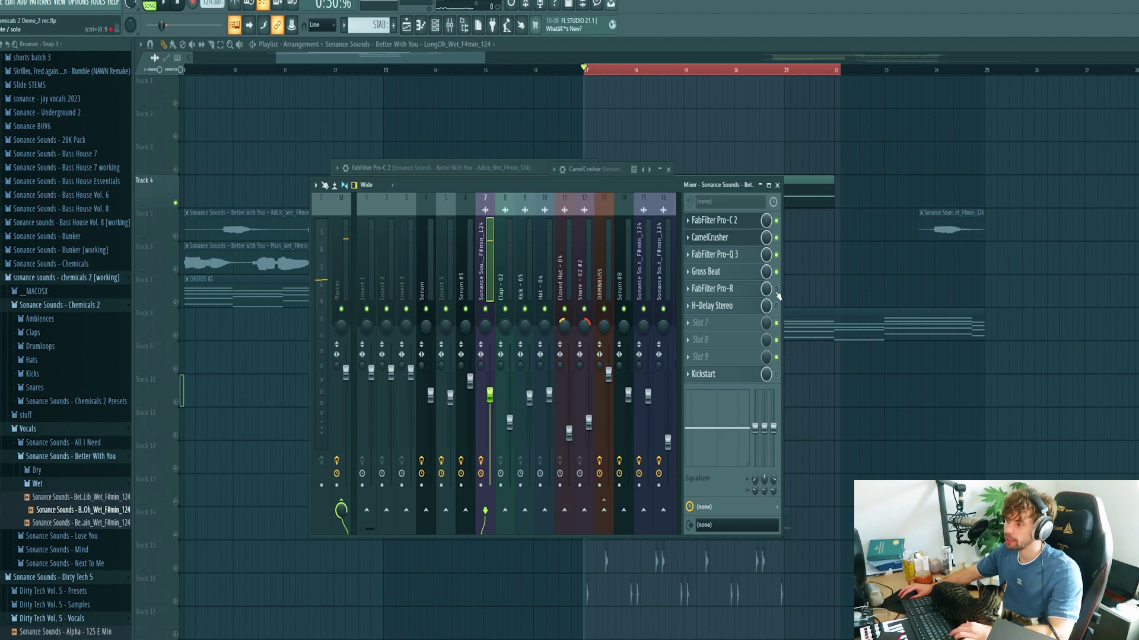
- Enable FabFilter Pro-R on the vocal's mixer insert and audition the reverb
{"action": "left_click", "coordinate": [747, 291]}
{"action": "left_click_drag", "start_coordinate": [1019, 175], "coordinate": [770, 175]}
{"action": "key", "text": "space"}
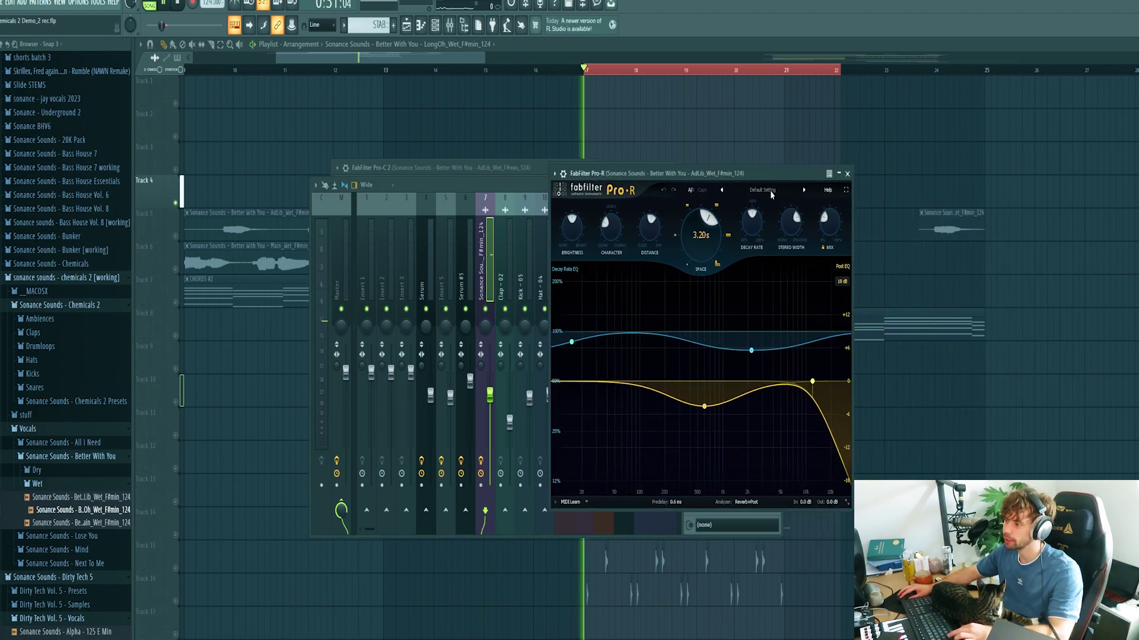
{"action": "left_click", "coordinate": [847, 173]}
- Enable H-Delay Stereo and Kickstart on the vocal's mixer insert and audition the full effect chain
{"action": "left_click", "coordinate": [751, 307]}
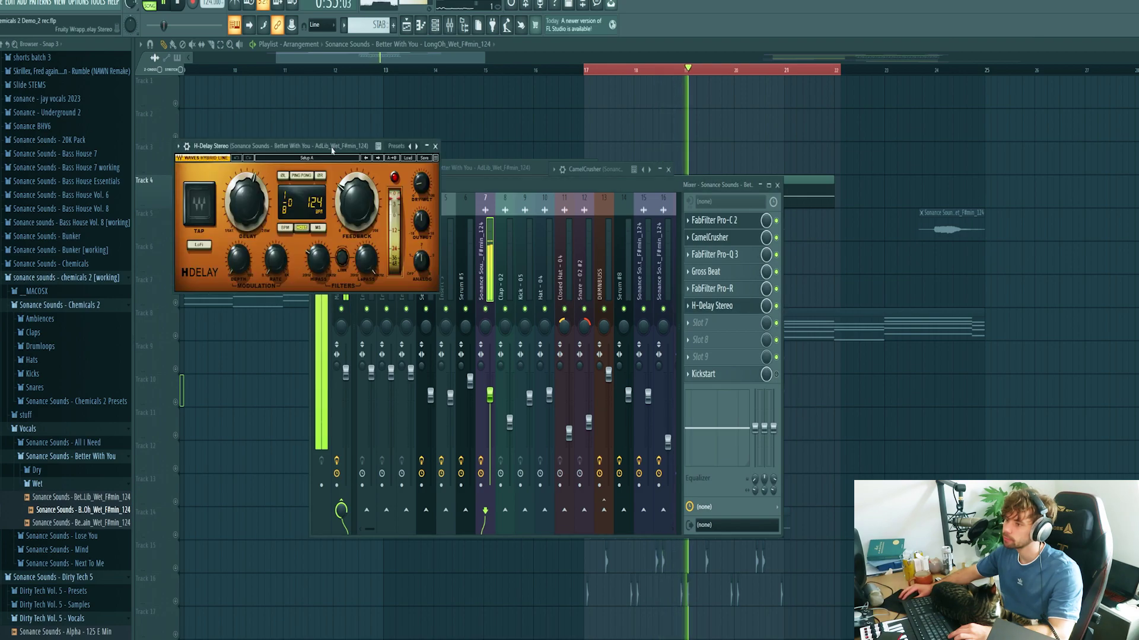
{"action": "left_click_drag", "start_coordinate": [332, 149], "coordinate": [654, 179]}
{"action": "left_click", "coordinate": [729, 374]}
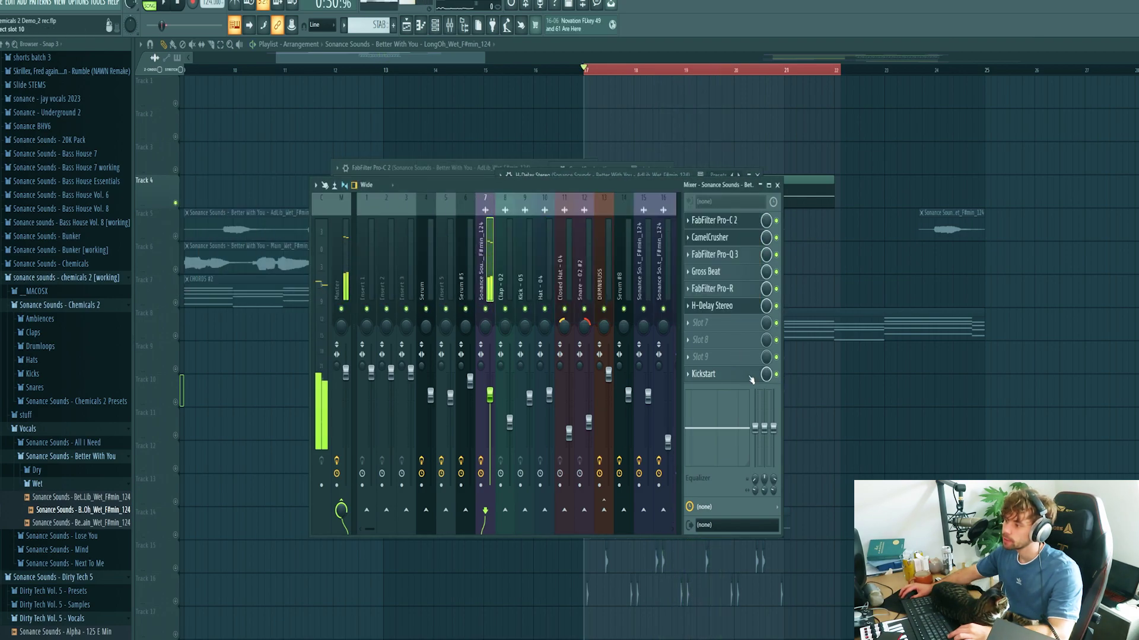
{"action": "left_click_drag", "start_coordinate": [295, 116], "coordinate": [707, 207]}
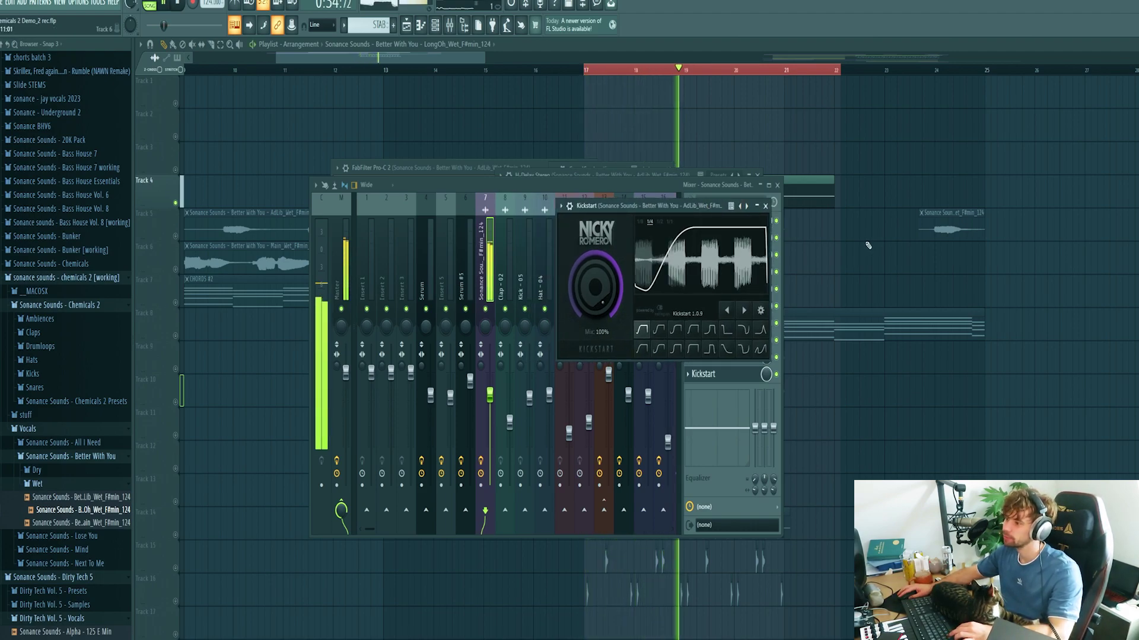
{"action": "key", "text": "F12"}
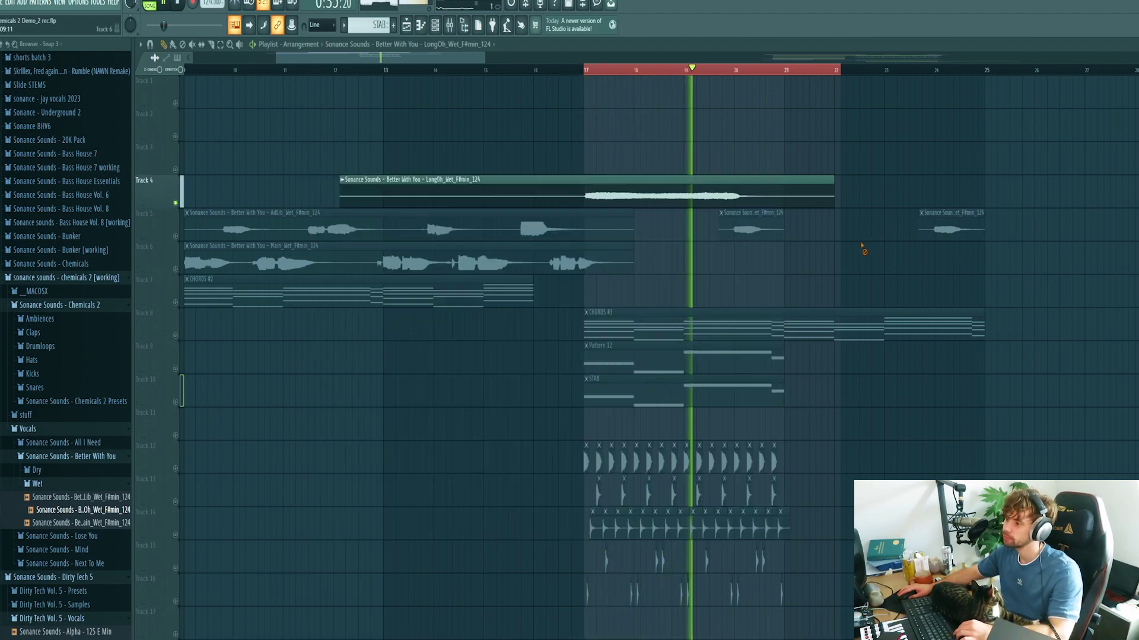
- Unmute the CHORDS #3 clip on Track 8 and the vocals on Tracks 5 and 6, and play them with the LongOh clip
{"action": "left_click", "coordinate": [170, 334]}
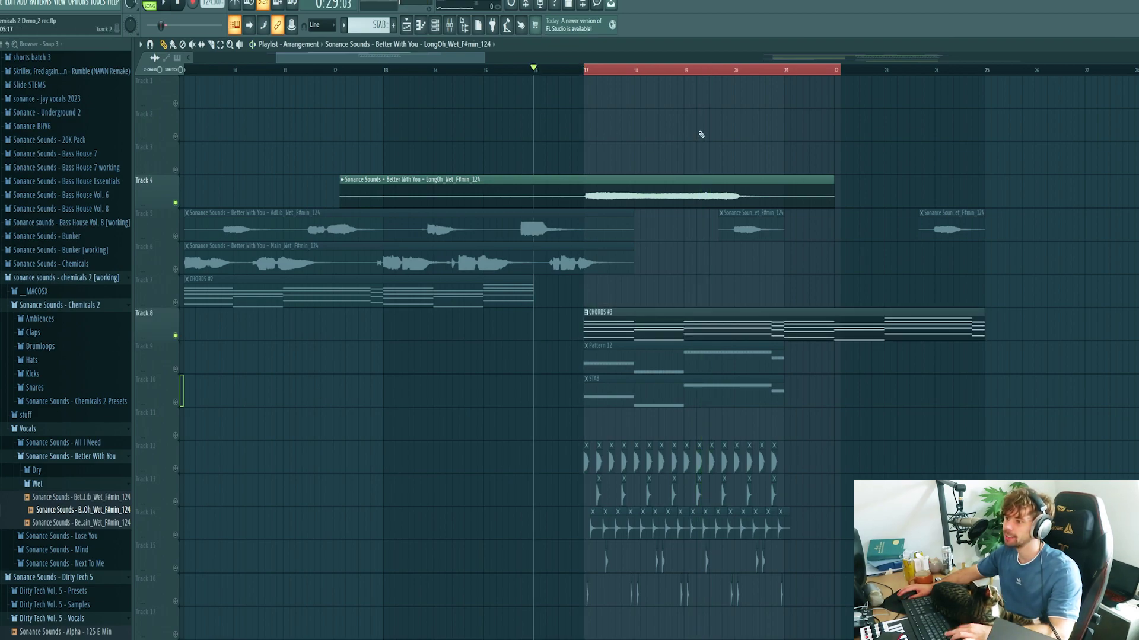
{"action": "key", "text": "space"}
{"action": "key", "text": "space"}
{"action": "left_click", "coordinate": [175, 269]}
{"action": "left_click", "coordinate": [175, 236]}
{"action": "key", "text": "space"}
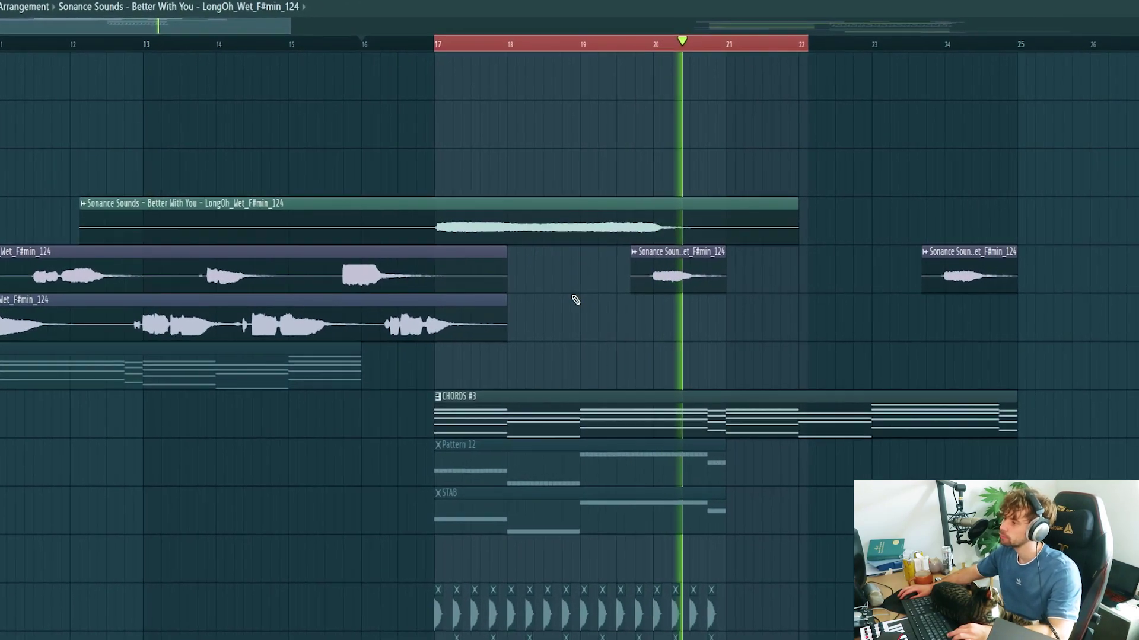
{"action": "key", "text": "space"}
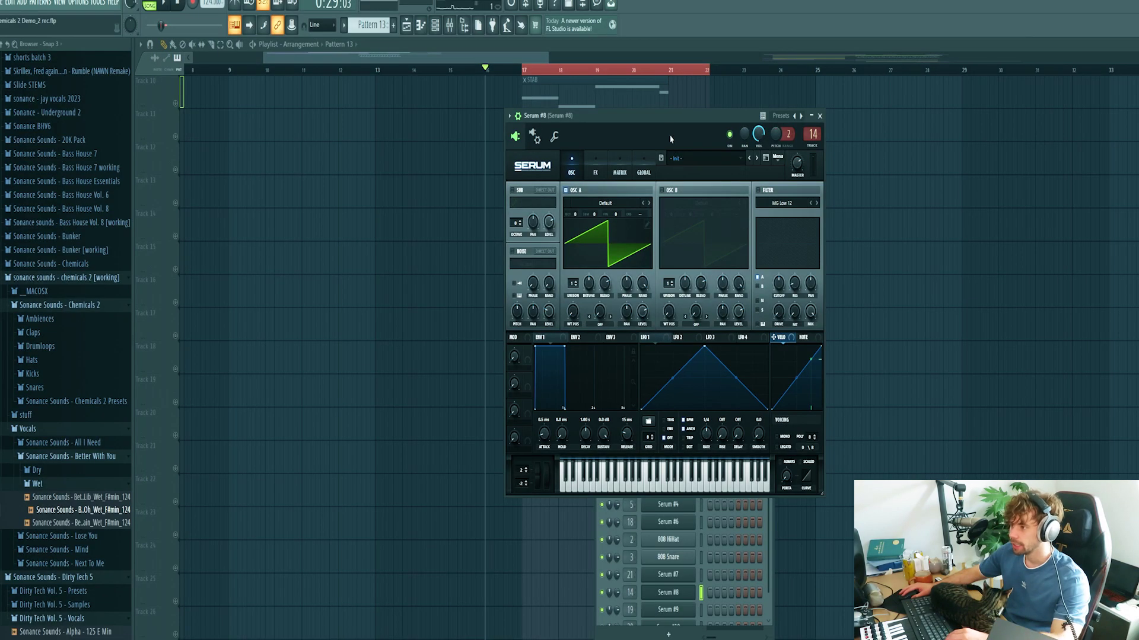
- Load the Pluck - Bio preset from Sonance Sounds - Chemicals V2 Presets into Serum #8
{"action": "left_click_drag", "start_coordinate": [662, 120], "coordinate": [636, 171]}
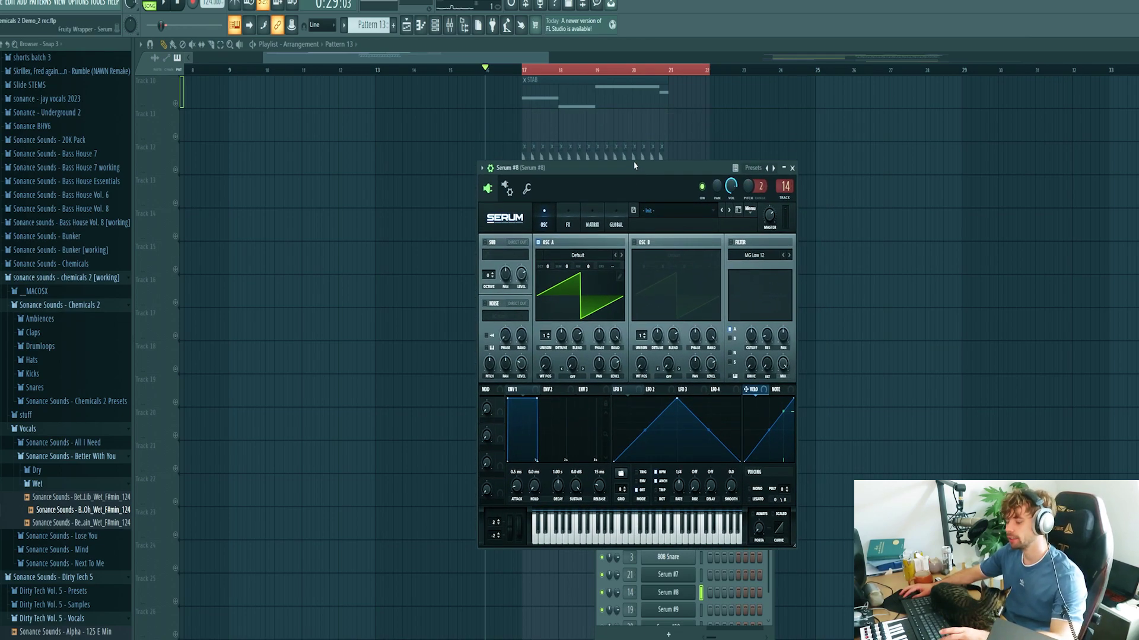
{"action": "left_click", "coordinate": [659, 210]}
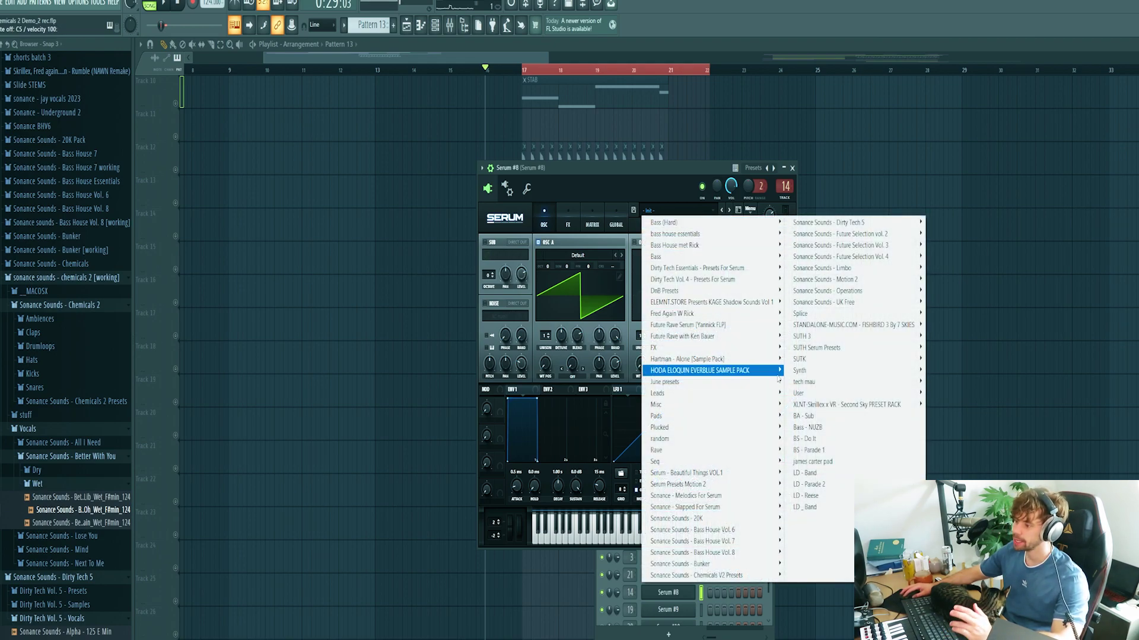
{"action": "mouse_move", "coordinate": [751, 575]}
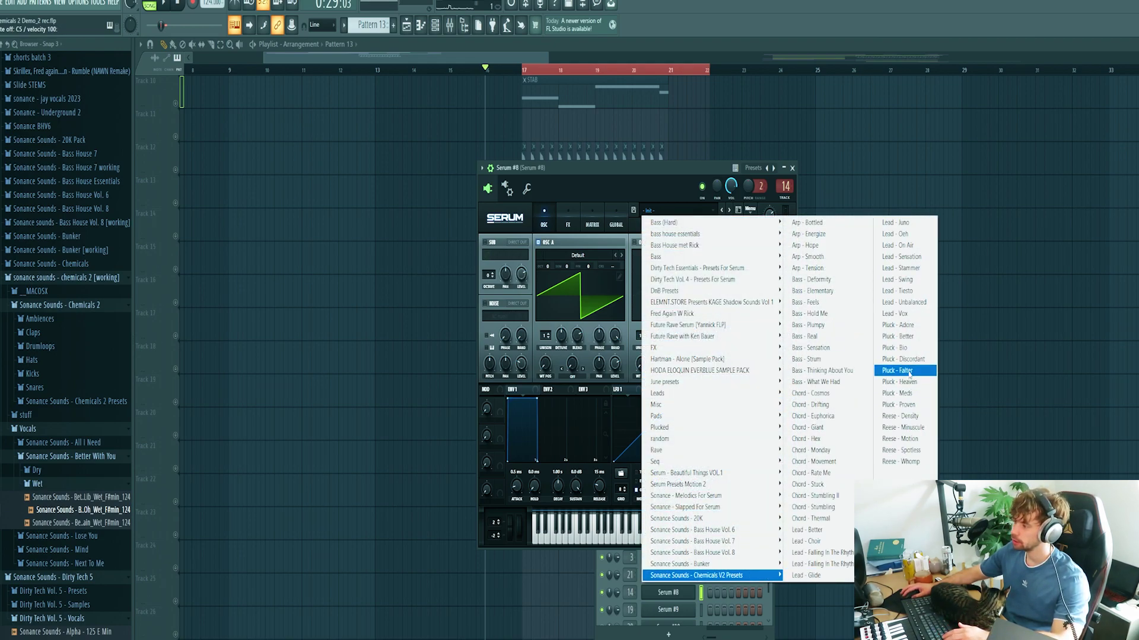
{"action": "left_click", "coordinate": [907, 348]}
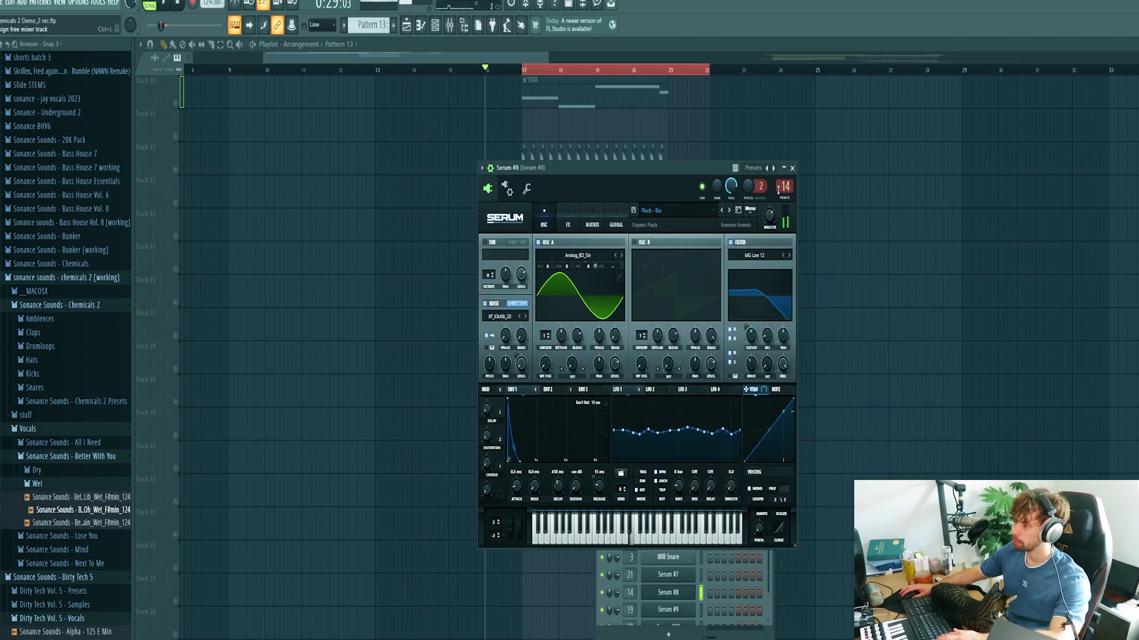
{"action": "left_click", "coordinate": [793, 168]}
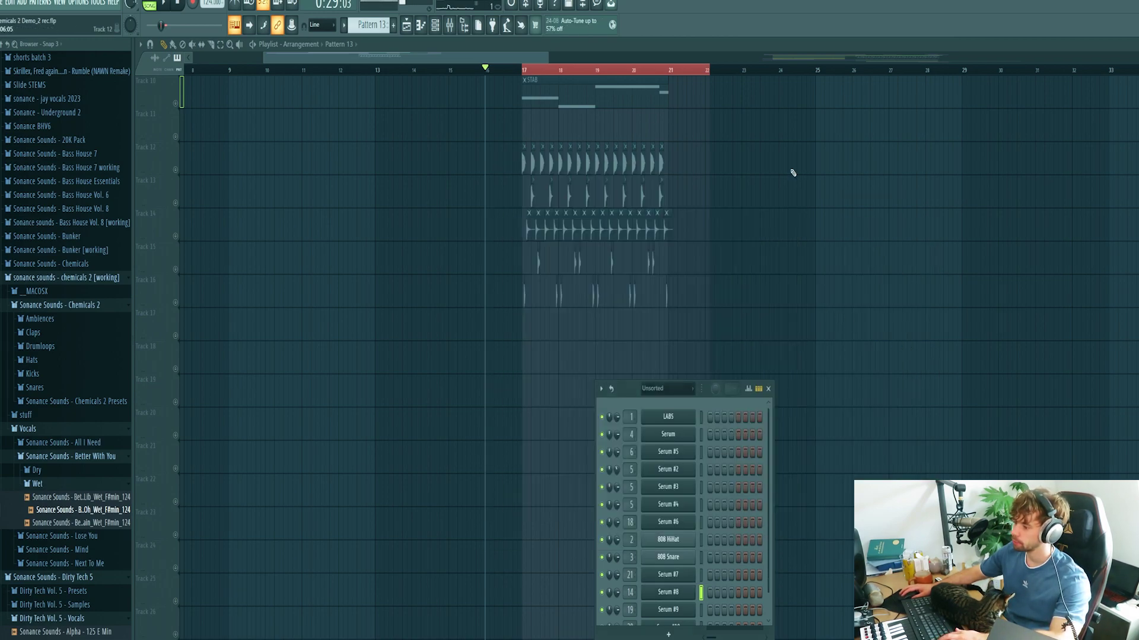
- Write a pluck riff in Serum #8's piano roll with F#6, C#7, A6 and E7 notes in bar 1
{"action": "right_click", "coordinate": [679, 593]}
{"action": "left_click", "coordinate": [715, 487]}
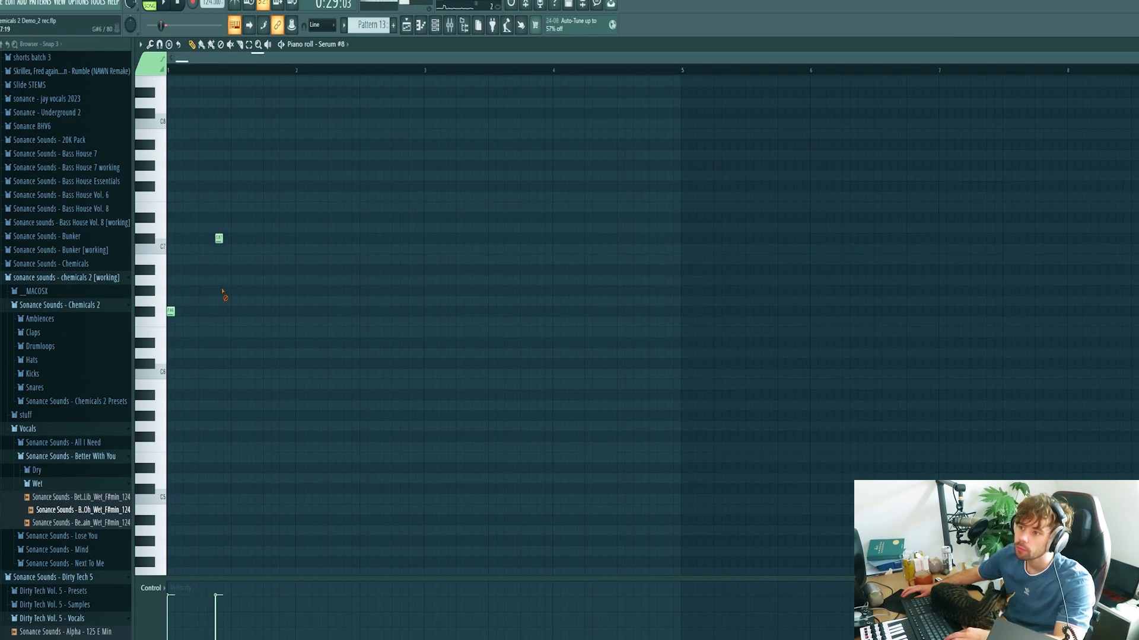
{"action": "key", "text": "space"}
{"action": "left_click", "coordinate": [250, 300]}
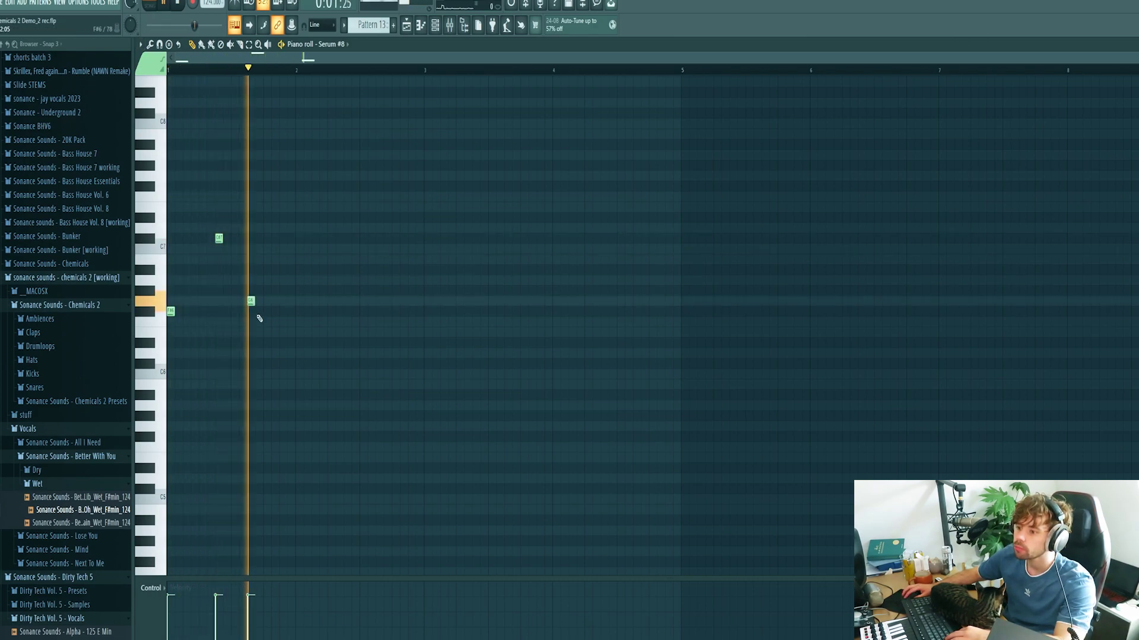
{"action": "left_click_drag", "start_coordinate": [250, 301], "coordinate": [250, 280]}
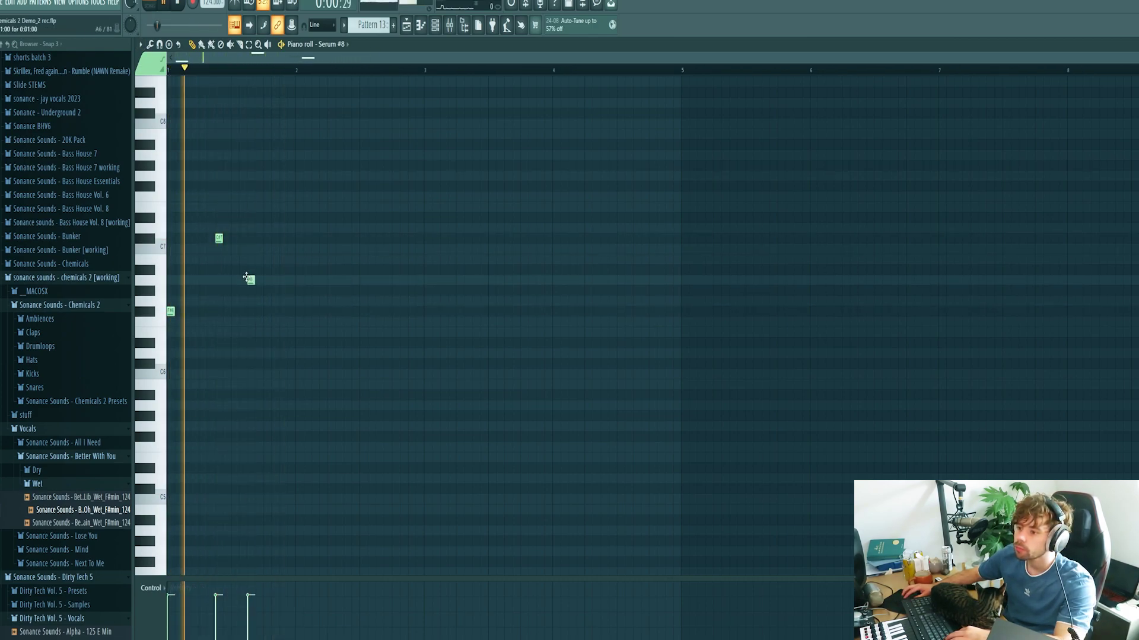
{"action": "left_click", "coordinate": [283, 228]}
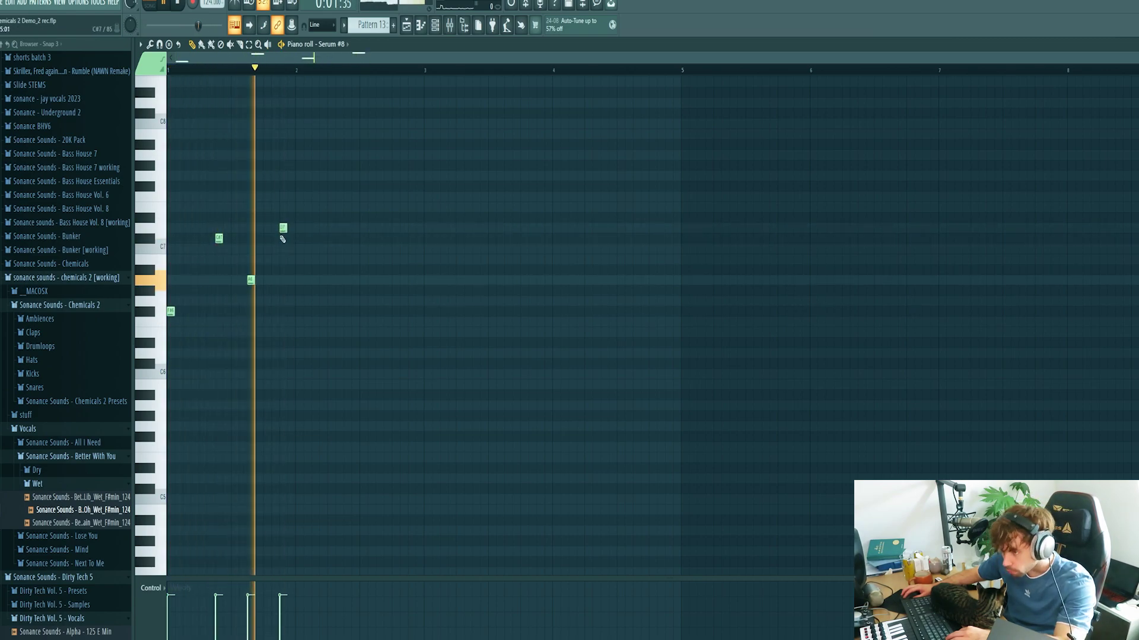
{"action": "left_click_drag", "start_coordinate": [282, 230], "coordinate": [282, 209]}
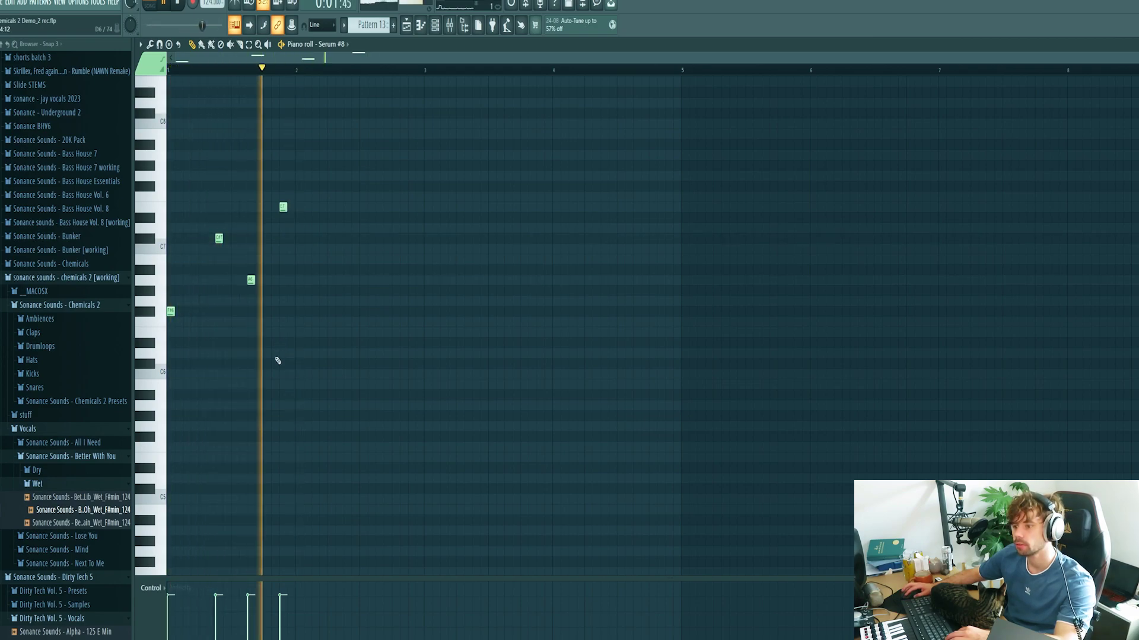
- Lower the velocities of the second, third and fourth pluck notes slightly
{"action": "left_click", "coordinate": [218, 605]}
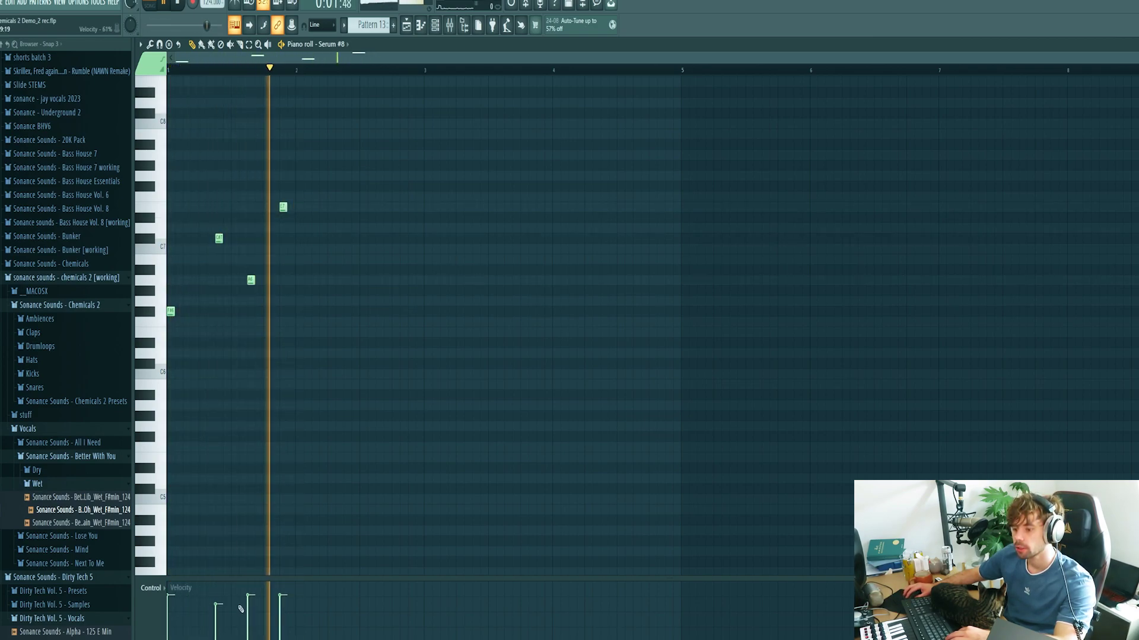
{"action": "left_click", "coordinate": [249, 602]}
{"action": "left_click", "coordinate": [282, 606]}
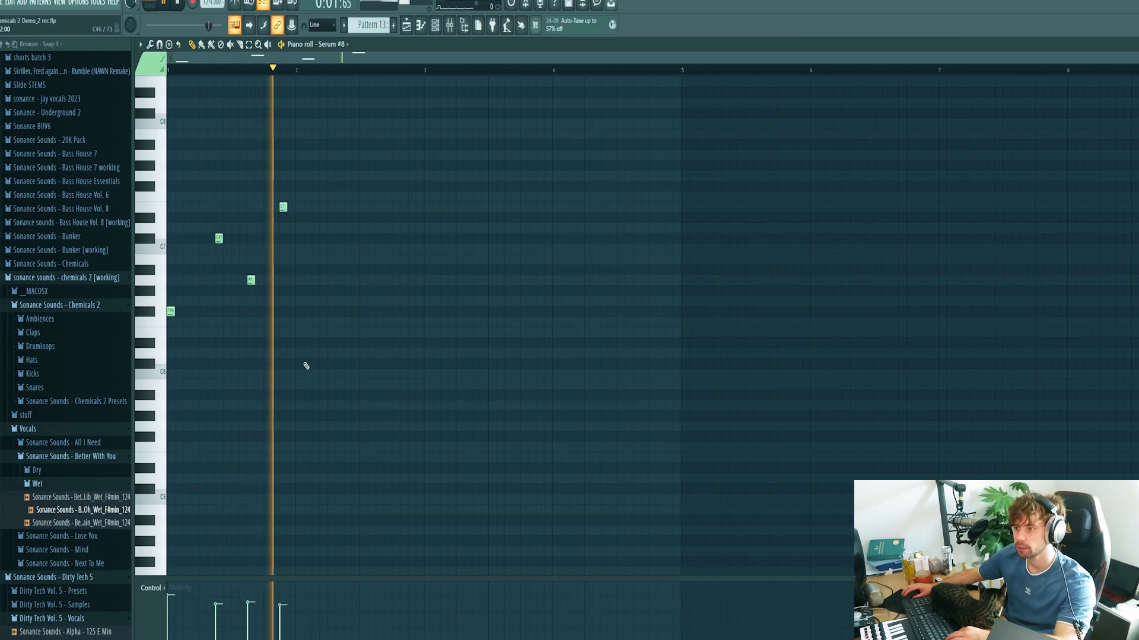
- Place four consecutive Pattern 13 pluck clips on Track 17 from bar 17 and play them with the chords and vocals
{"action": "key", "text": "F5"}
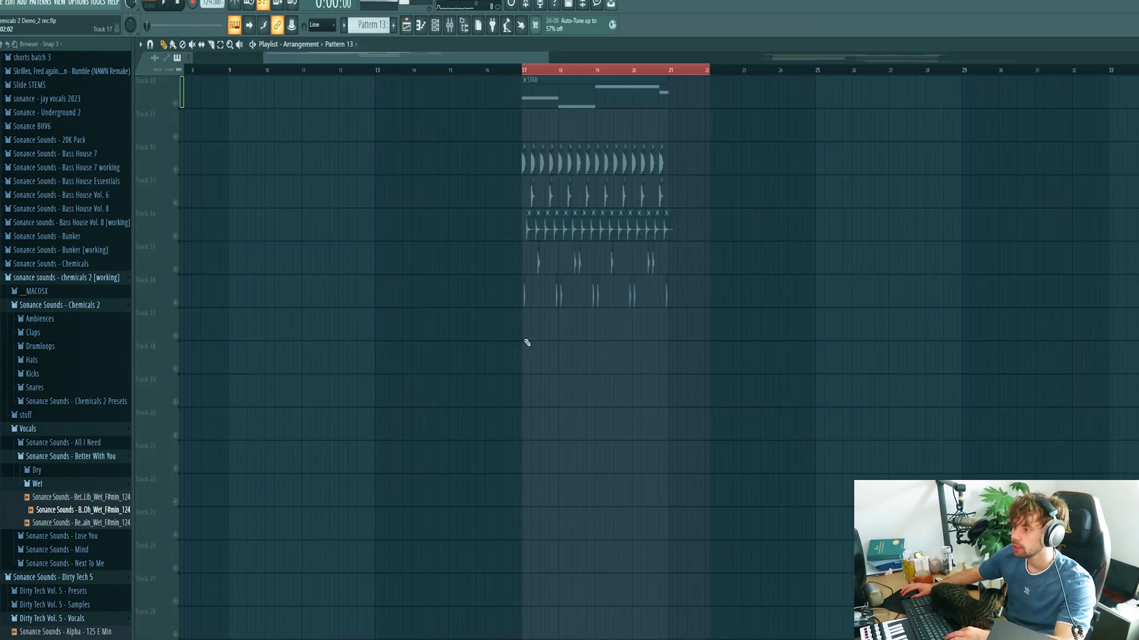
{"action": "scroll", "coordinate": [552, 335], "scroll_direction": "up", "scroll_amount": 2}
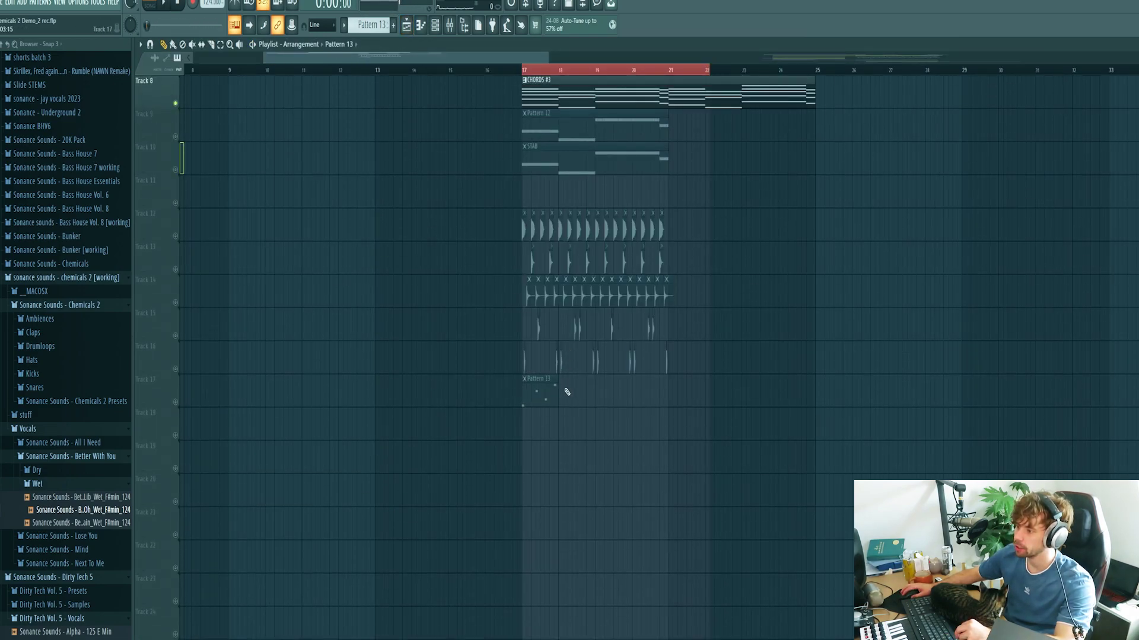
{"action": "scroll", "coordinate": [414, 321], "scroll_direction": "up", "scroll_amount": 3}
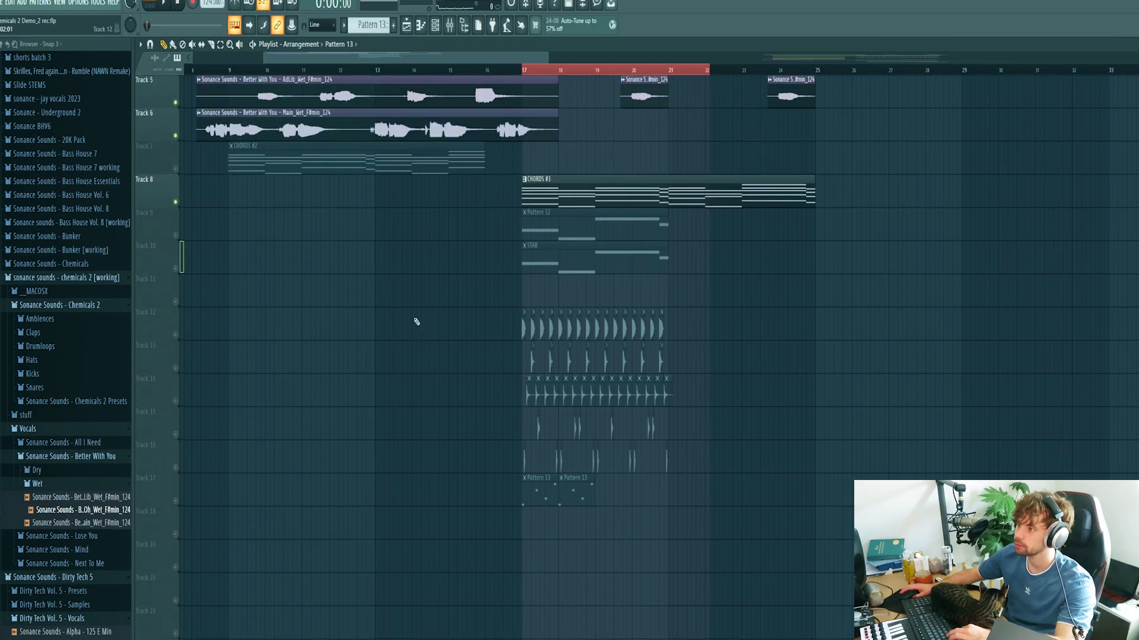
{"action": "key", "text": "l"}
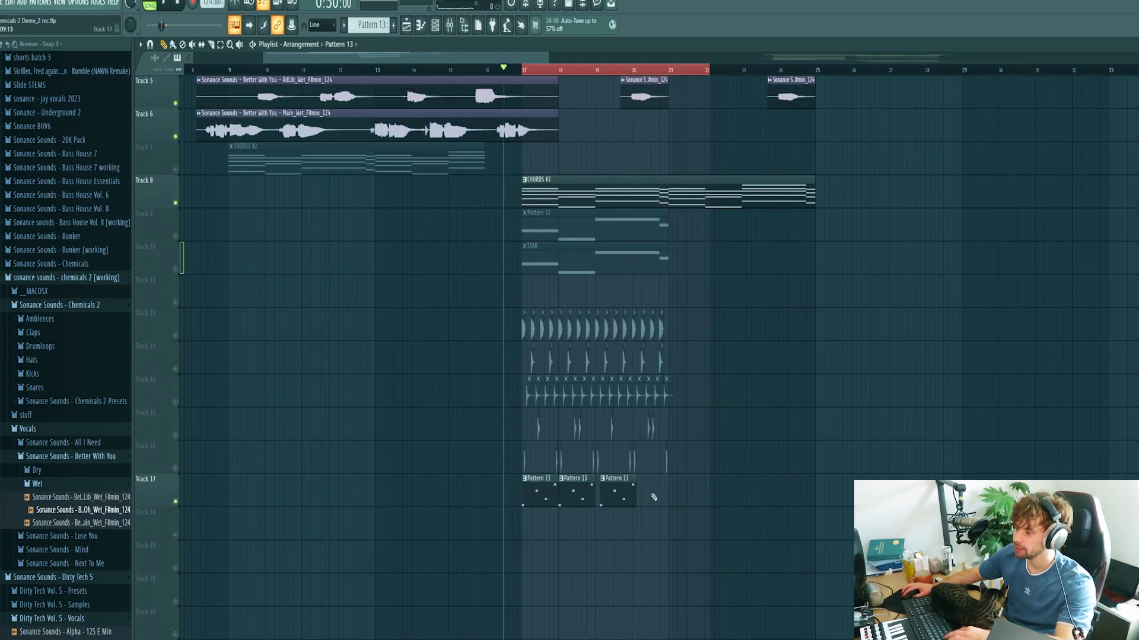
{"action": "left_click", "coordinate": [642, 500]}
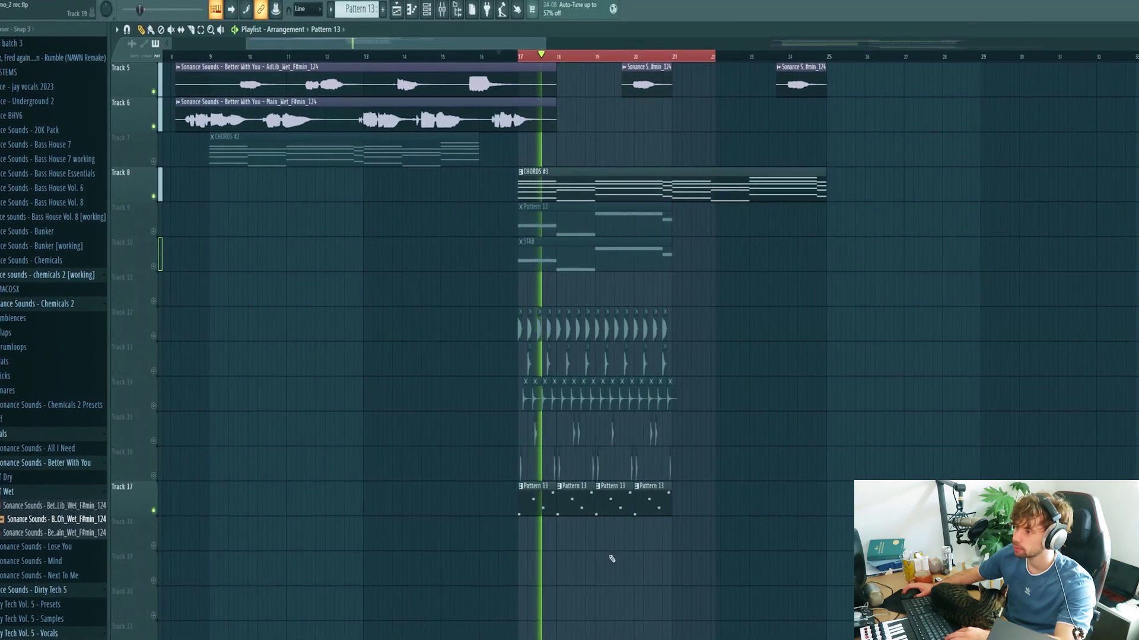
- Listen to the REESE and PADS patterns on their own and inspect the Serum #7 pad sound
{"action": "scroll", "coordinate": [612, 558], "scroll_direction": "up", "scroll_amount": 2}
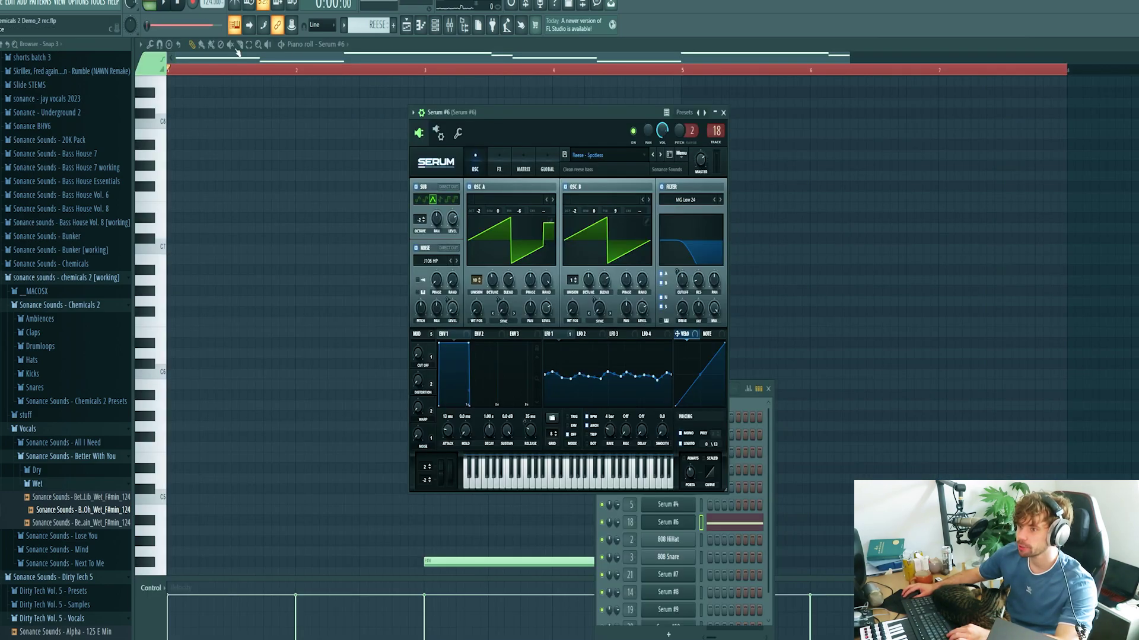
{"action": "key", "text": "space"}
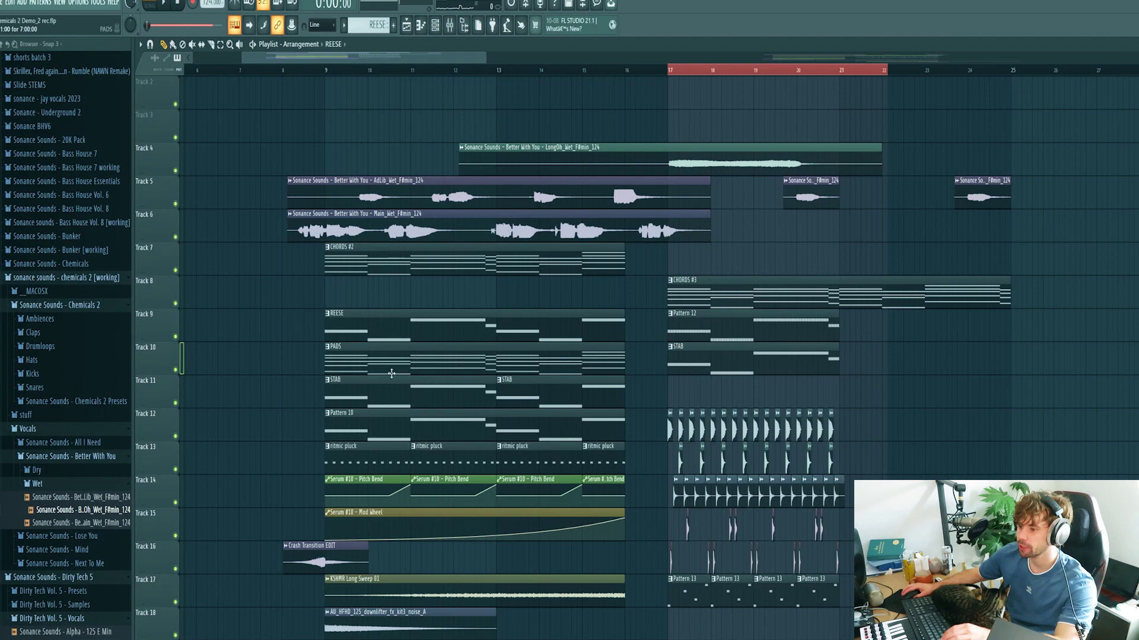
{"action": "double_click", "coordinate": [349, 363]}
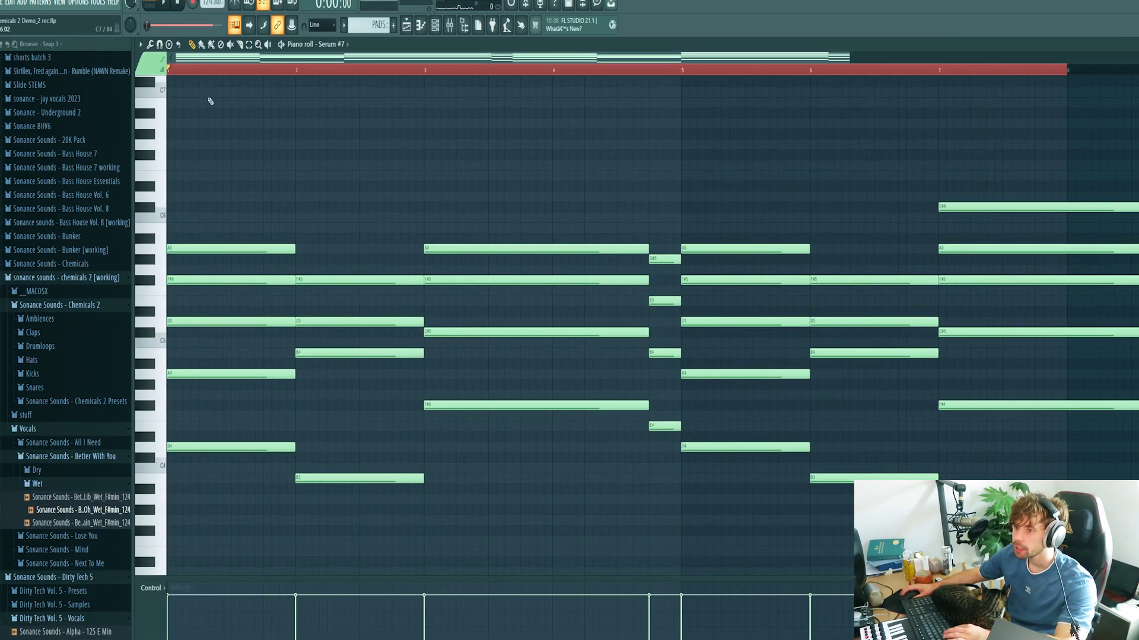
{"action": "key", "text": "space"}
{"action": "key", "text": "F6"}
{"action": "key", "text": "F7"}
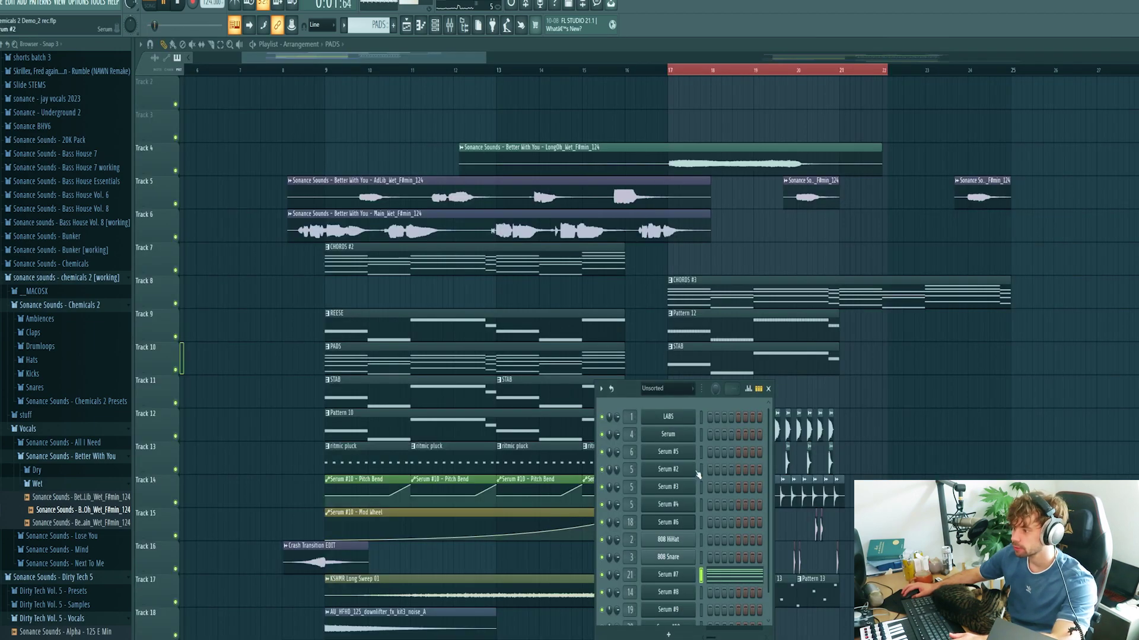
{"action": "left_click", "coordinate": [680, 575]}
{"action": "left_click_drag", "start_coordinate": [856, 307], "coordinate": [504, 222]}
{"action": "key", "text": "Escape"}
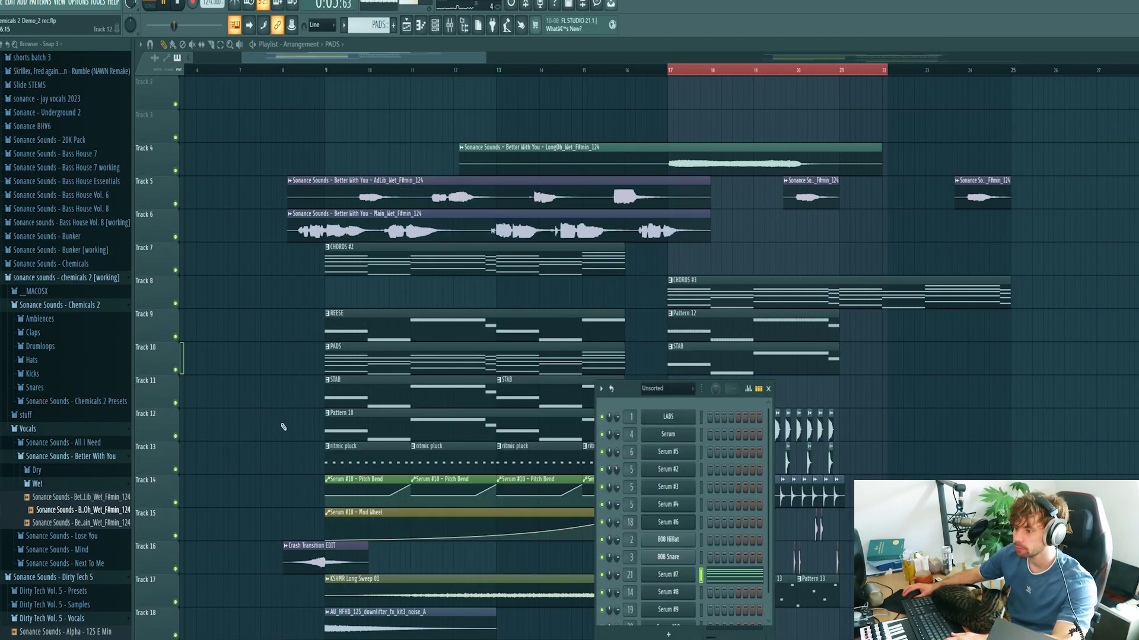
{"action": "key", "text": "space"}
- Play Pattern 10 with its Serum #9 pluck sound, and the ritmic pluck pattern, on their own
{"action": "left_click", "coordinate": [348, 428]}
{"action": "key", "text": "space"}
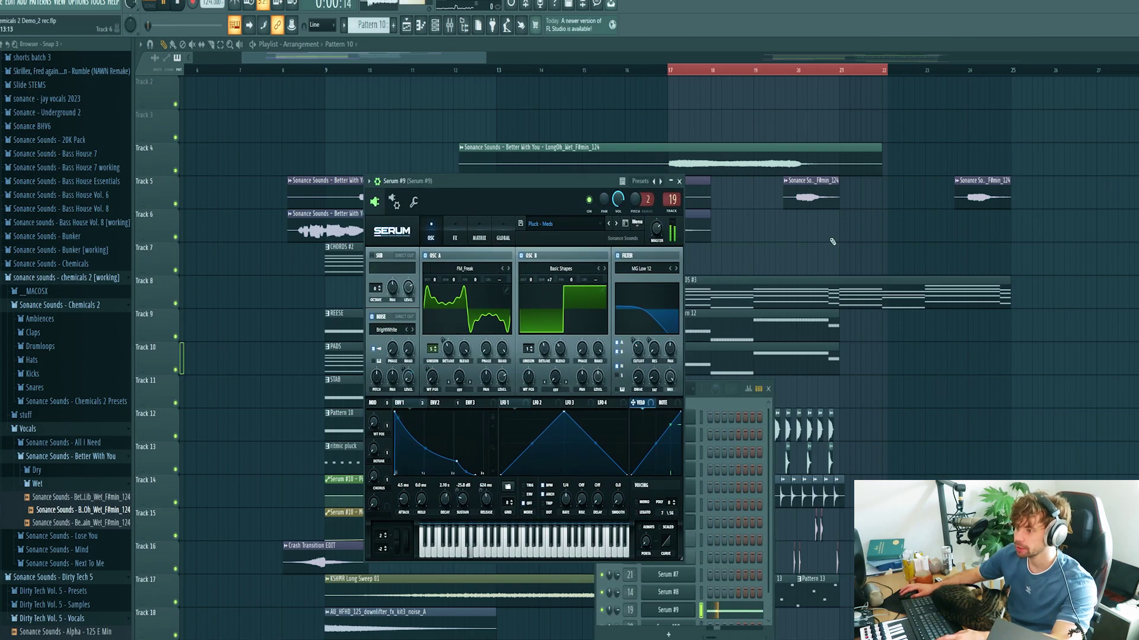
{"action": "right_click", "coordinate": [244, 397]}
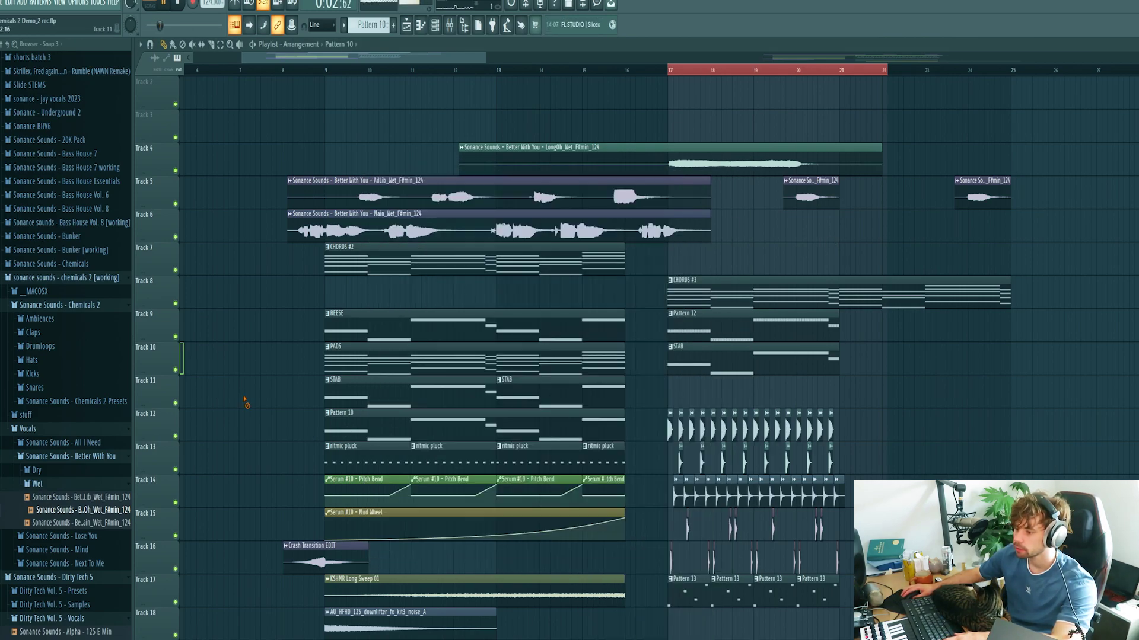
{"action": "double_click", "coordinate": [331, 466]}
{"action": "key", "text": "space"}
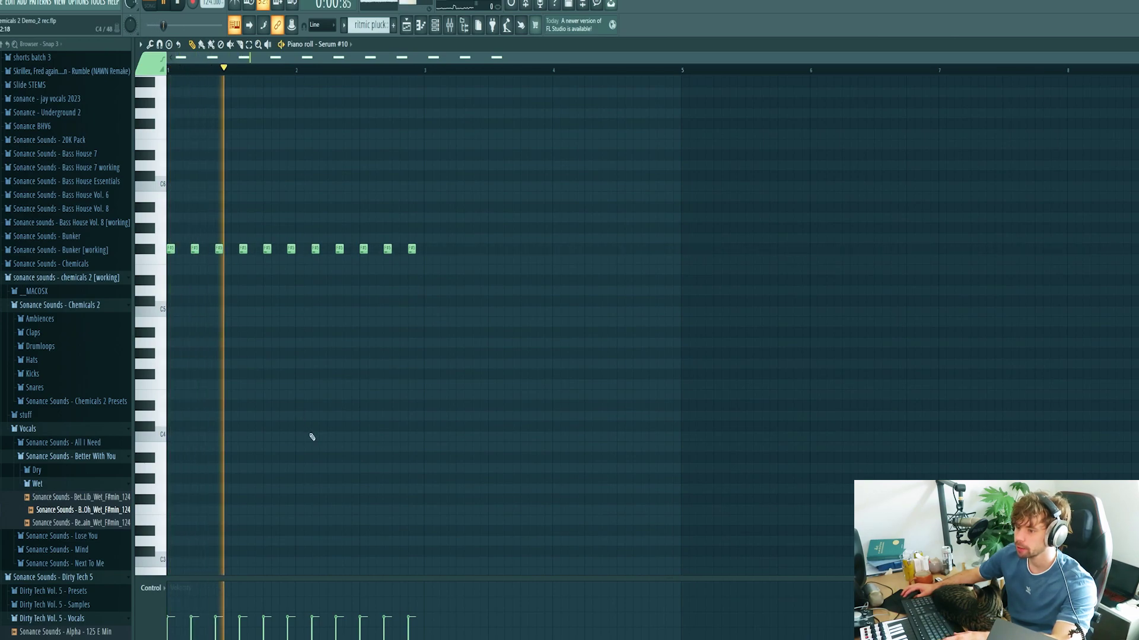
{"action": "key", "text": "space"}
{"action": "left_click", "coordinate": [407, 26]}
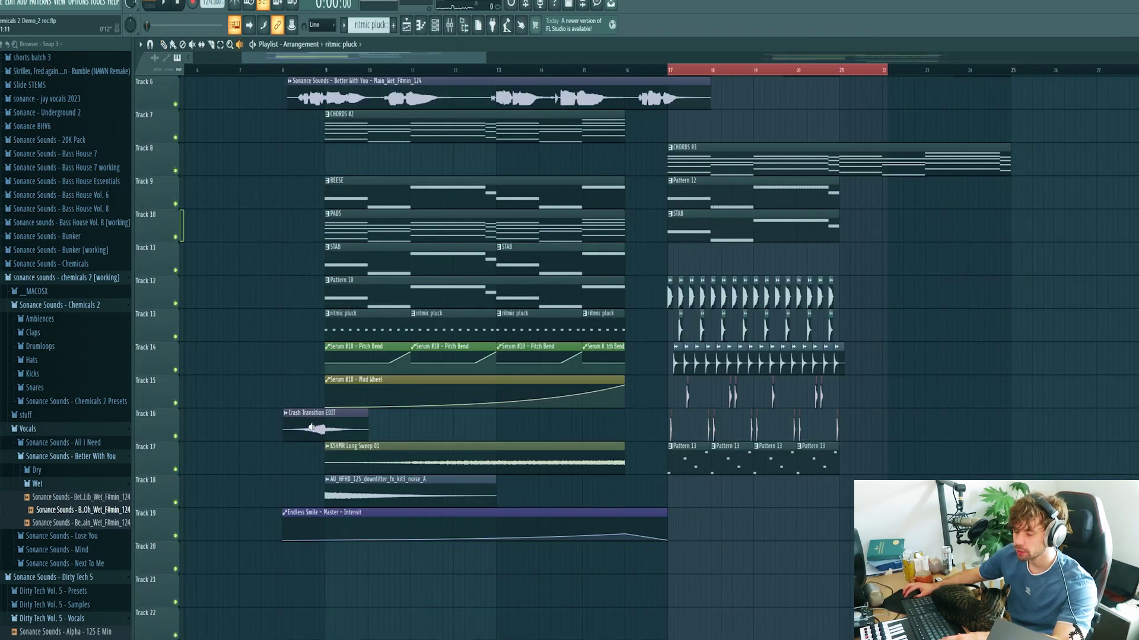
- Audition the crash transition, downlifter and KSHMR Long Sweep effect clips individually in the buildup
{"action": "left_click", "coordinate": [303, 428]}
{"action": "left_click", "coordinate": [325, 488]}
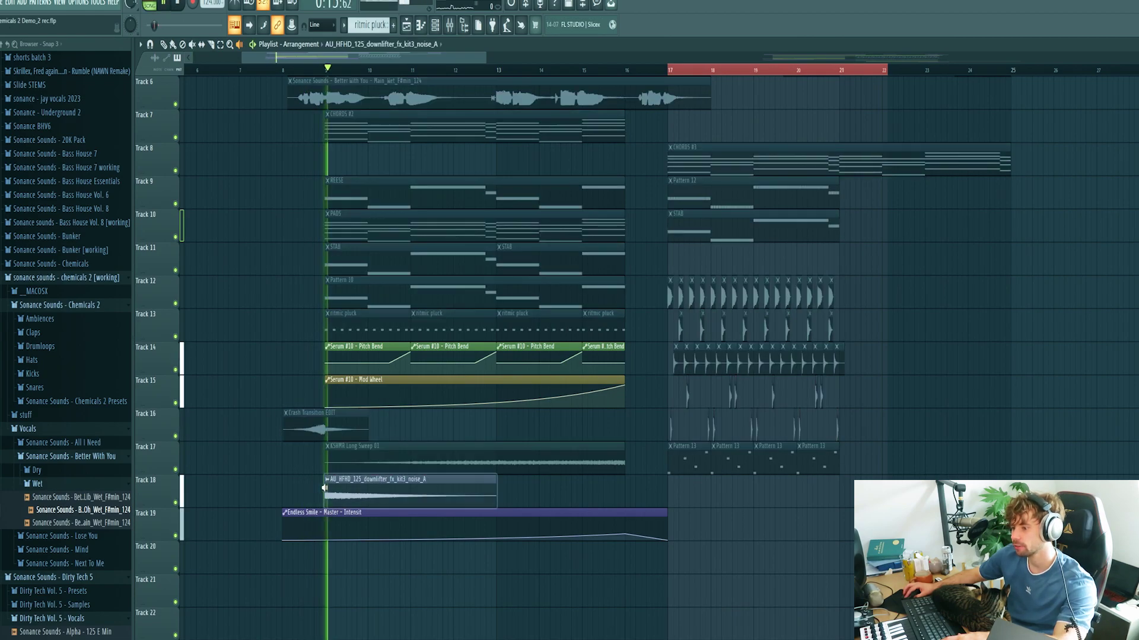
{"action": "left_click", "coordinate": [557, 463]}
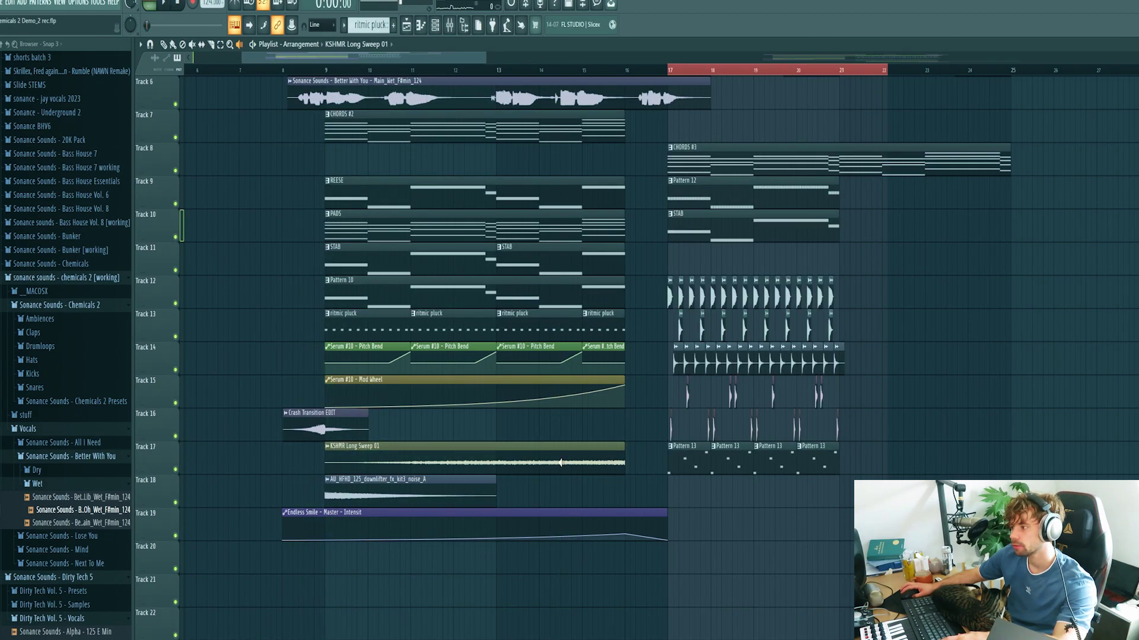
- Repeat the drop's bass, stab, drum and pluck clips from bar 21, adding copies of the LongOh and main vocal phrases
{"action": "scroll", "coordinate": [560, 463], "scroll_direction": "up", "scroll_amount": 2}
{"action": "left_click_drag", "start_coordinate": [656, 242], "coordinate": [874, 575]}
{"action": "mouse_move", "coordinate": [715, 273]}
{"action": "left_mouse_down"}
{"action": "mouse_move", "coordinate": [888, 273]}
{"action": "mouse_move", "coordinate": [749, 168]}
{"action": "mouse_move", "coordinate": [835, 199]}
{"action": "left_mouse_up"}
{"action": "left_click", "coordinate": [900, 161], "text": "ctrl"}
{"action": "scroll", "coordinate": [901, 208], "scroll_direction": "up", "scroll_amount": 3}
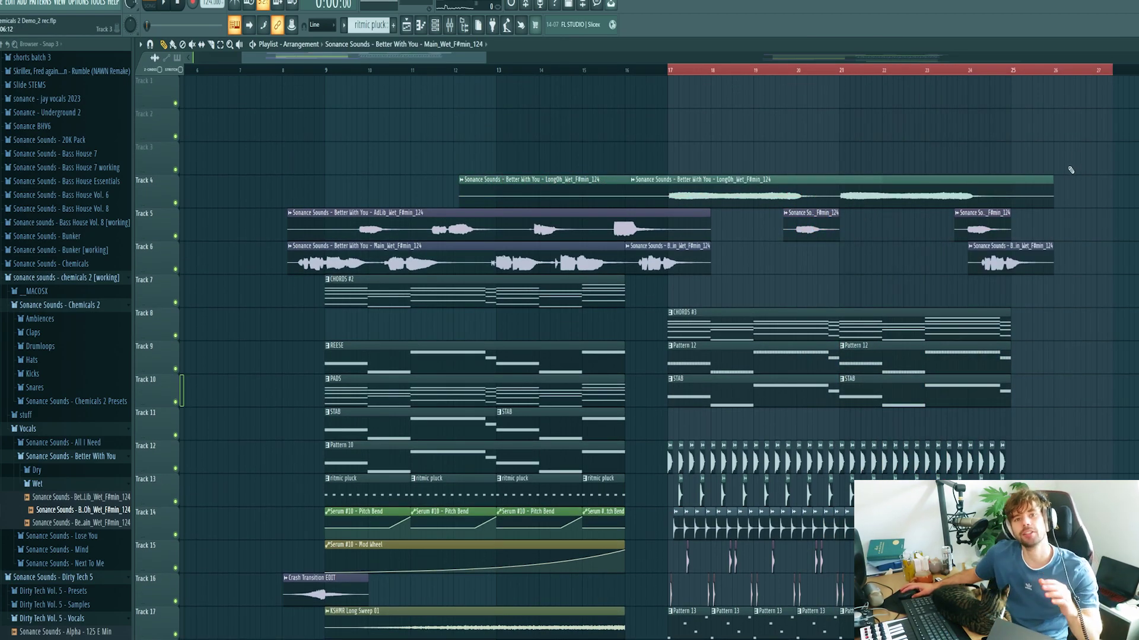